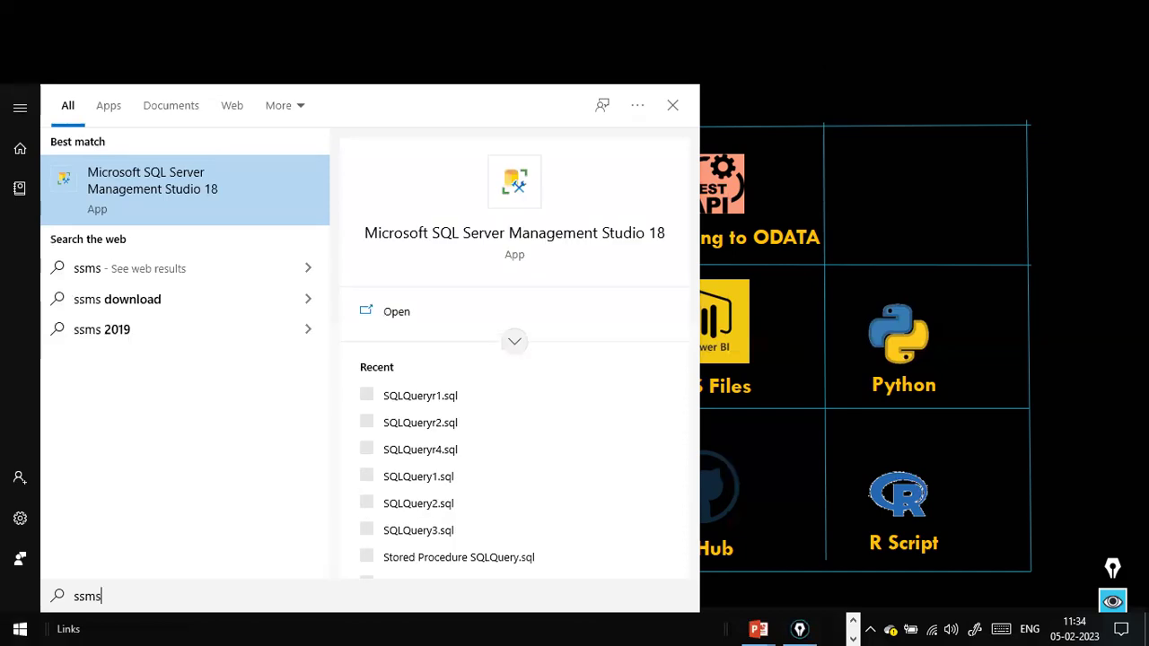
Step: Launch SQL Server Management Studio 18 and connect to the SQLEXPRESS Database Engine using Windows Authentication
{"action": "left_click", "coordinate": [135, 183]}
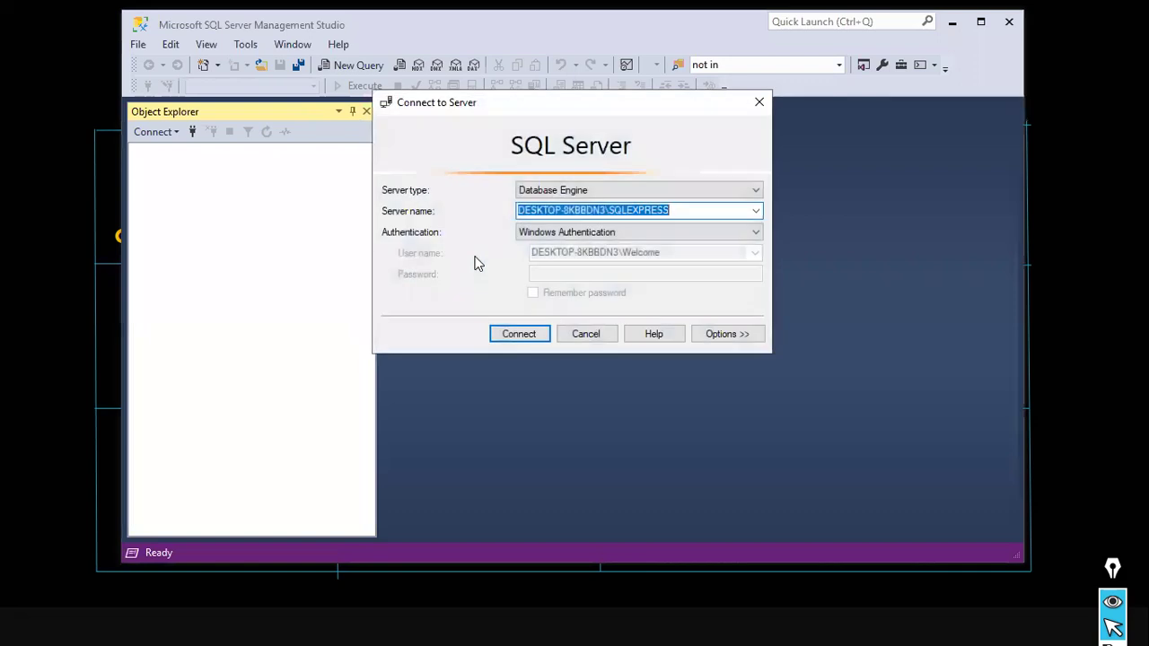
{"action": "left_click", "coordinate": [505, 335]}
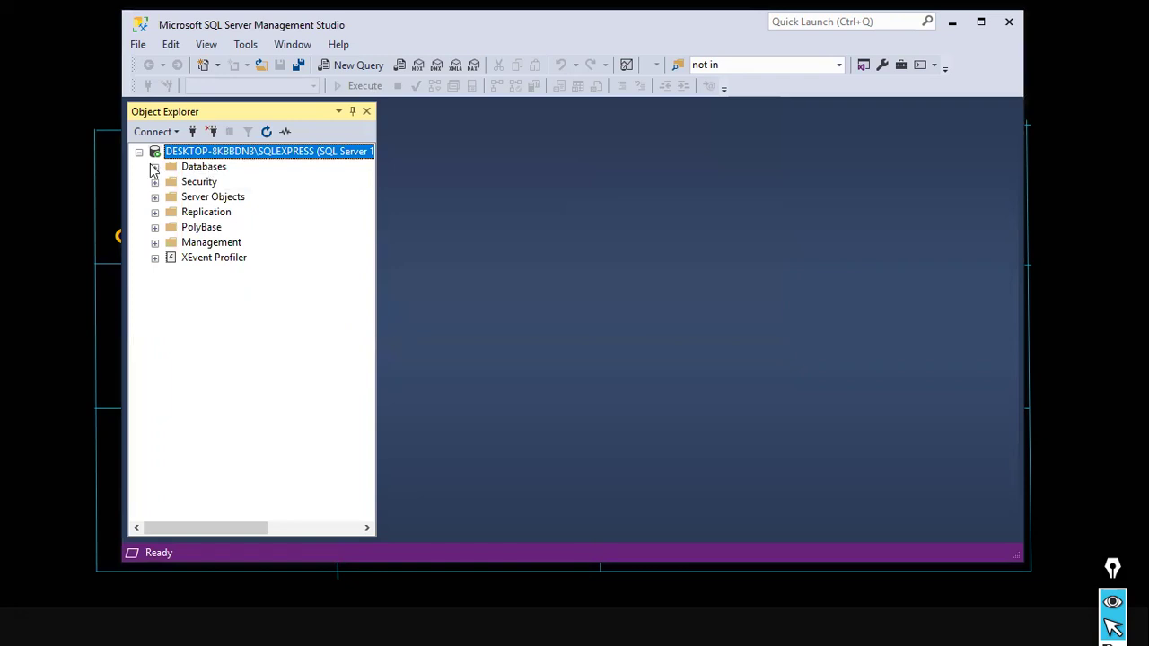
Step: Expand the server's Databases folder and look through the available databases, including SCA Mart
{"action": "left_click", "coordinate": [155, 168]}
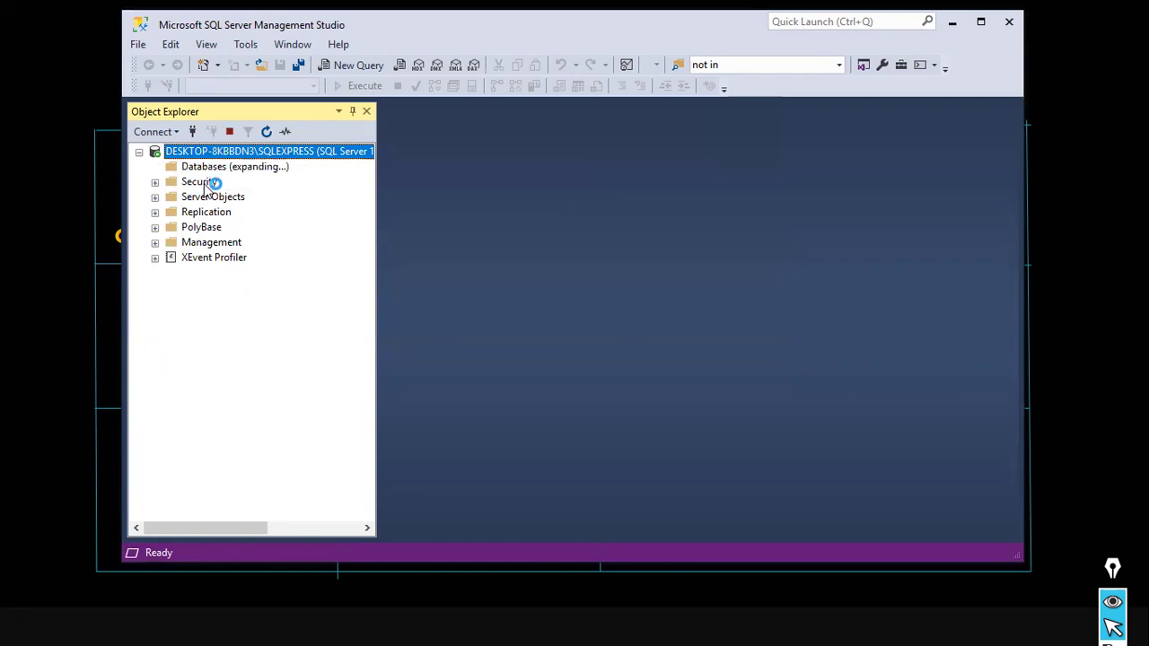
{"action": "scroll", "coordinate": [241, 183], "scroll_direction": "down", "scroll_amount": 3}
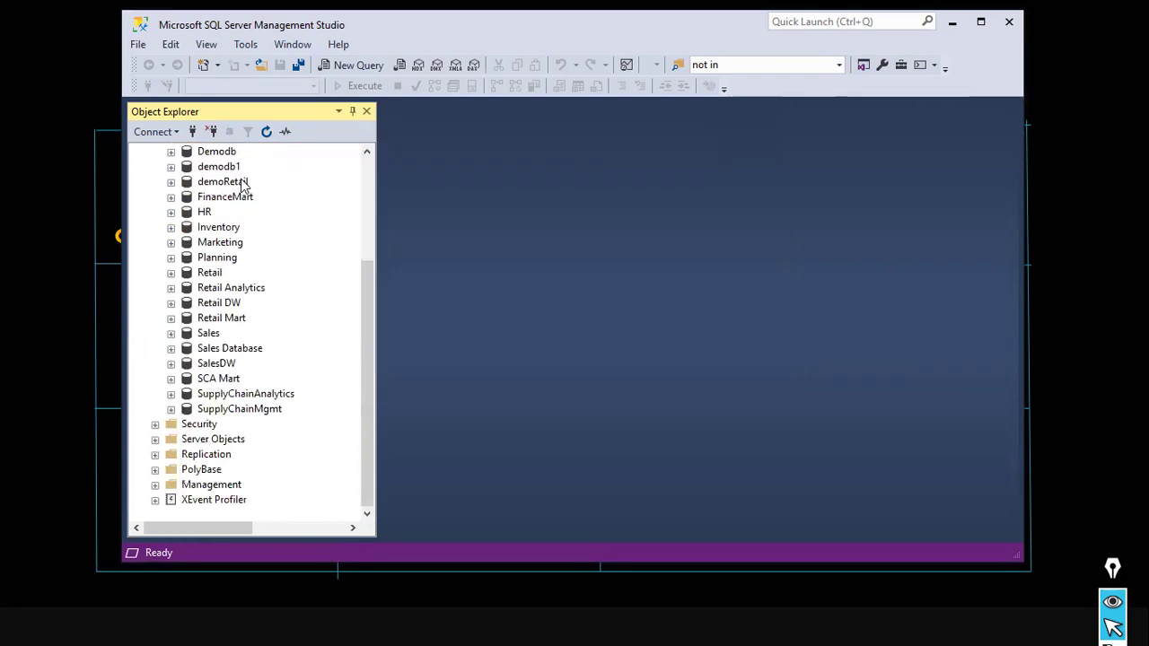
{"action": "scroll", "coordinate": [241, 183], "scroll_direction": "up", "scroll_amount": 3}
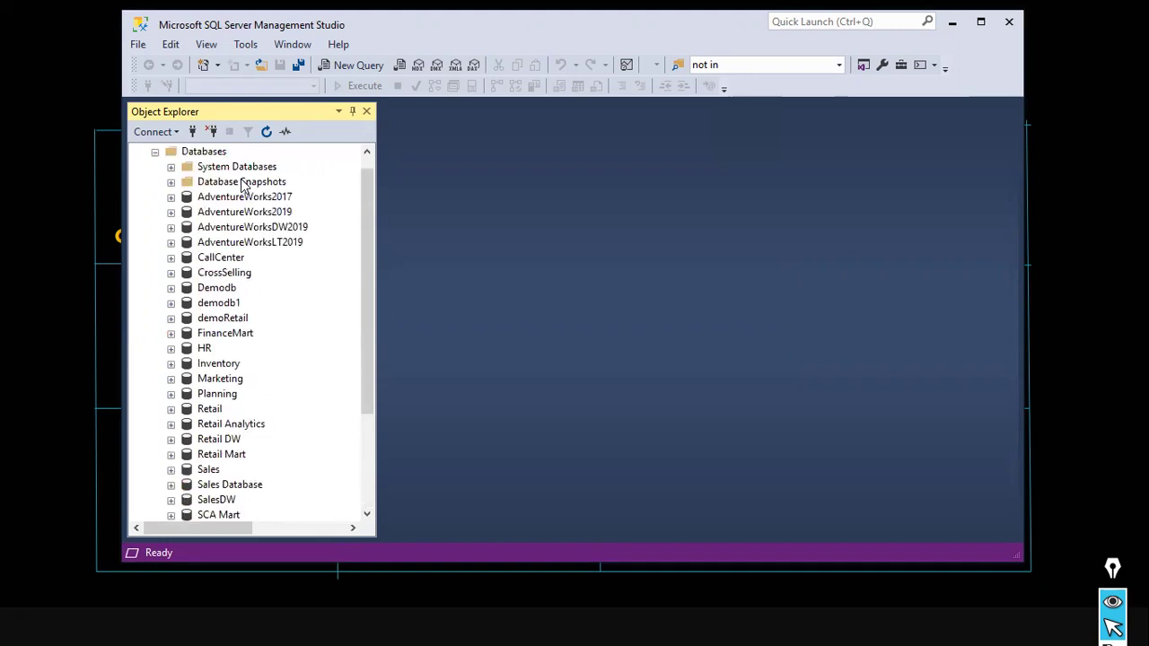
{"action": "scroll", "coordinate": [240, 183], "scroll_direction": "up", "scroll_amount": 1}
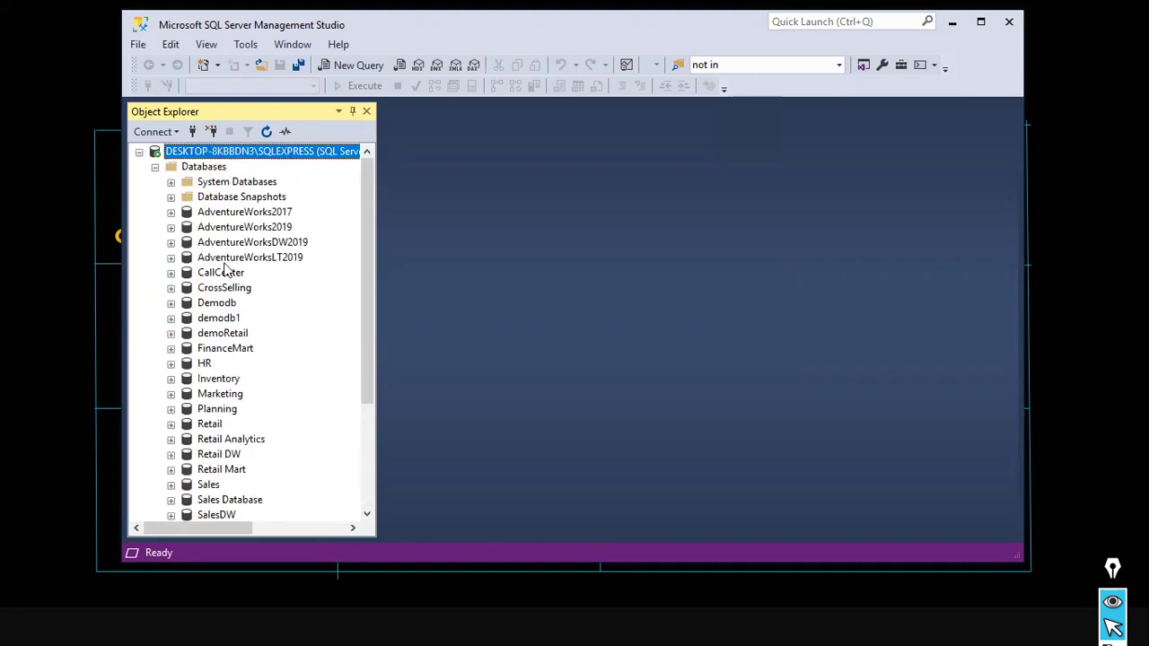
{"action": "scroll", "coordinate": [278, 214], "scroll_direction": "down", "scroll_amount": 3}
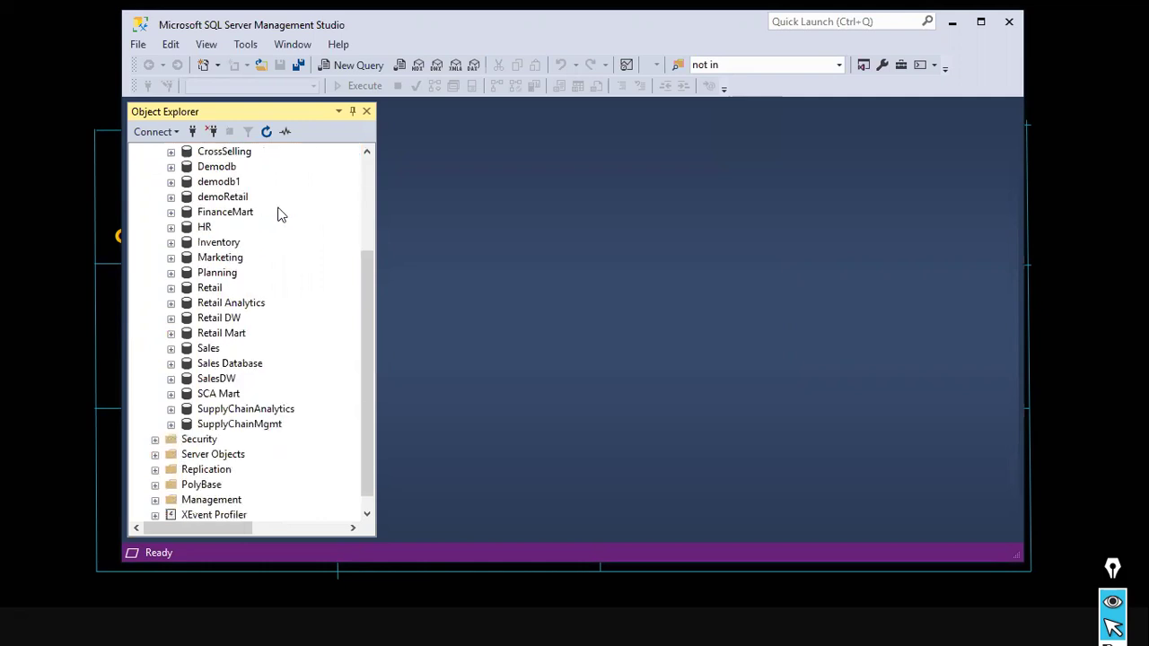
{"action": "scroll", "coordinate": [278, 213], "scroll_direction": "up", "scroll_amount": 1}
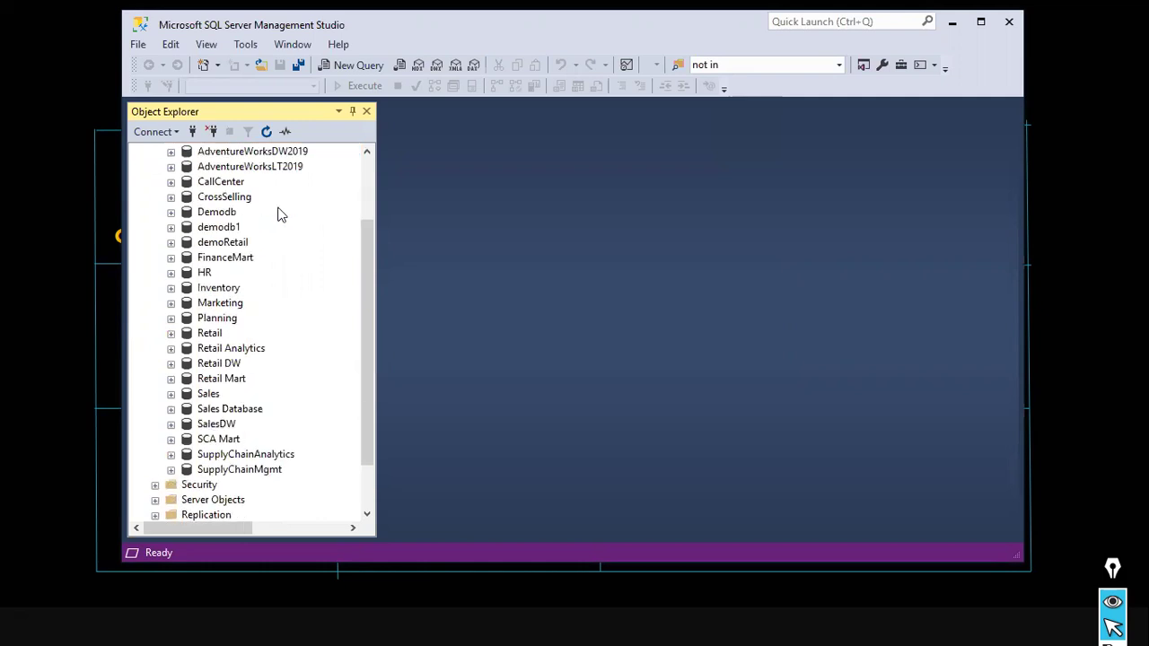
{"action": "scroll", "coordinate": [278, 213], "scroll_direction": "up", "scroll_amount": 2}
{"action": "scroll", "coordinate": [264, 195], "scroll_direction": "down", "scroll_amount": 4}
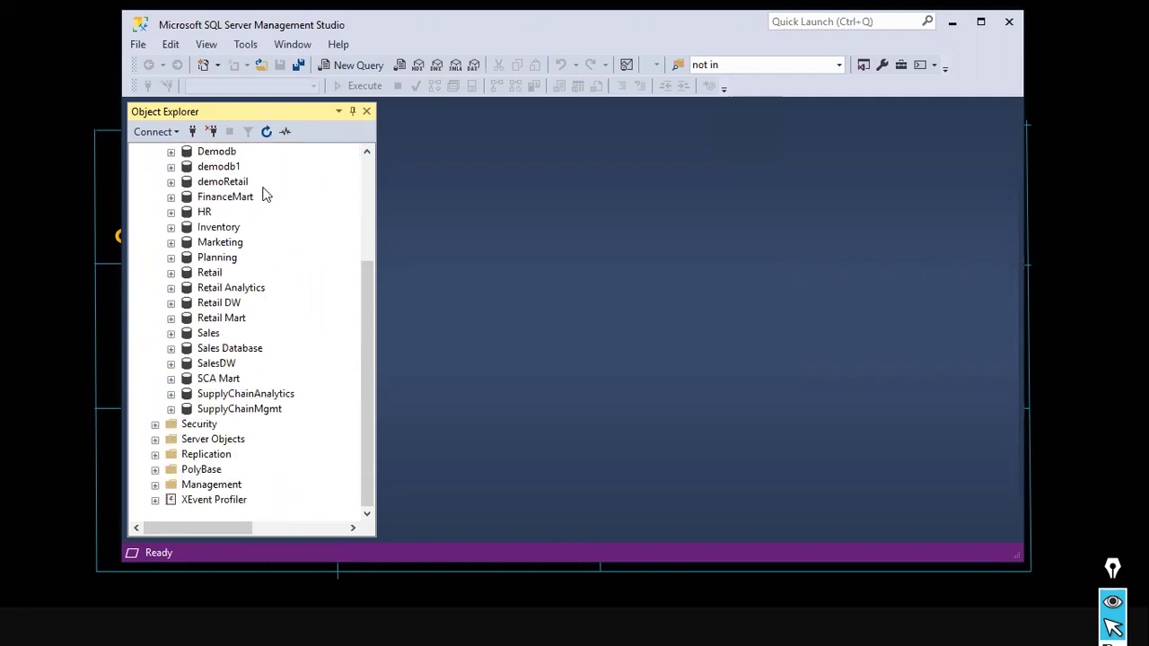
{"action": "left_click", "coordinate": [229, 384]}
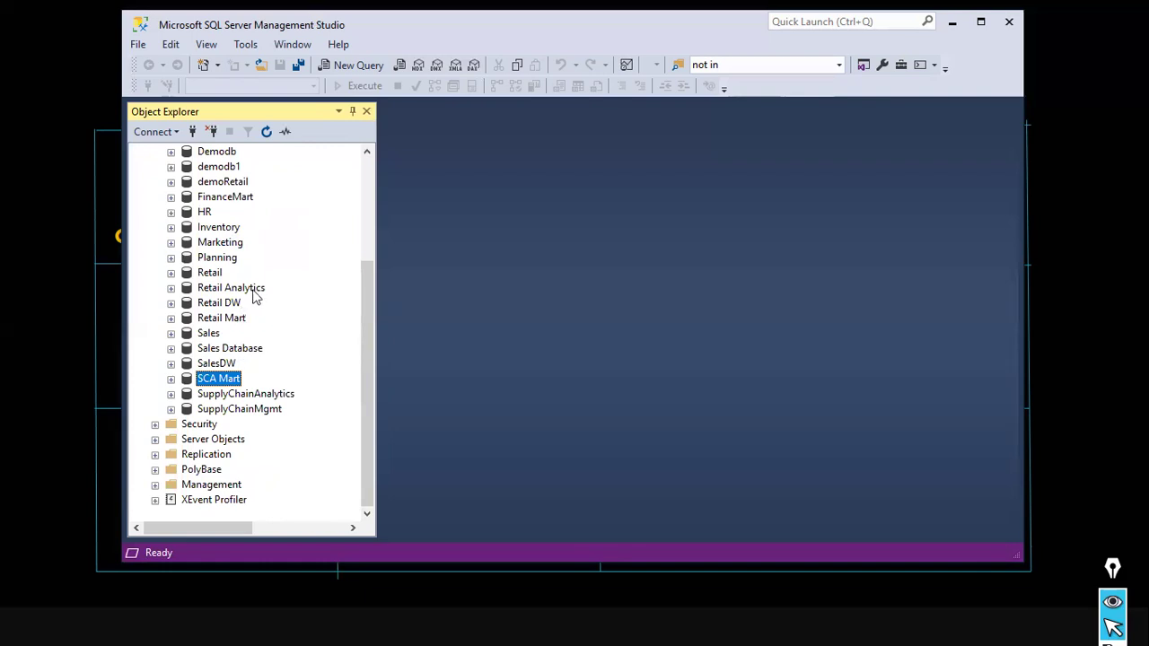
{"action": "scroll", "coordinate": [242, 363], "scroll_direction": "up", "scroll_amount": 1}
{"action": "scroll", "coordinate": [247, 373], "scroll_direction": "up", "scroll_amount": 2}
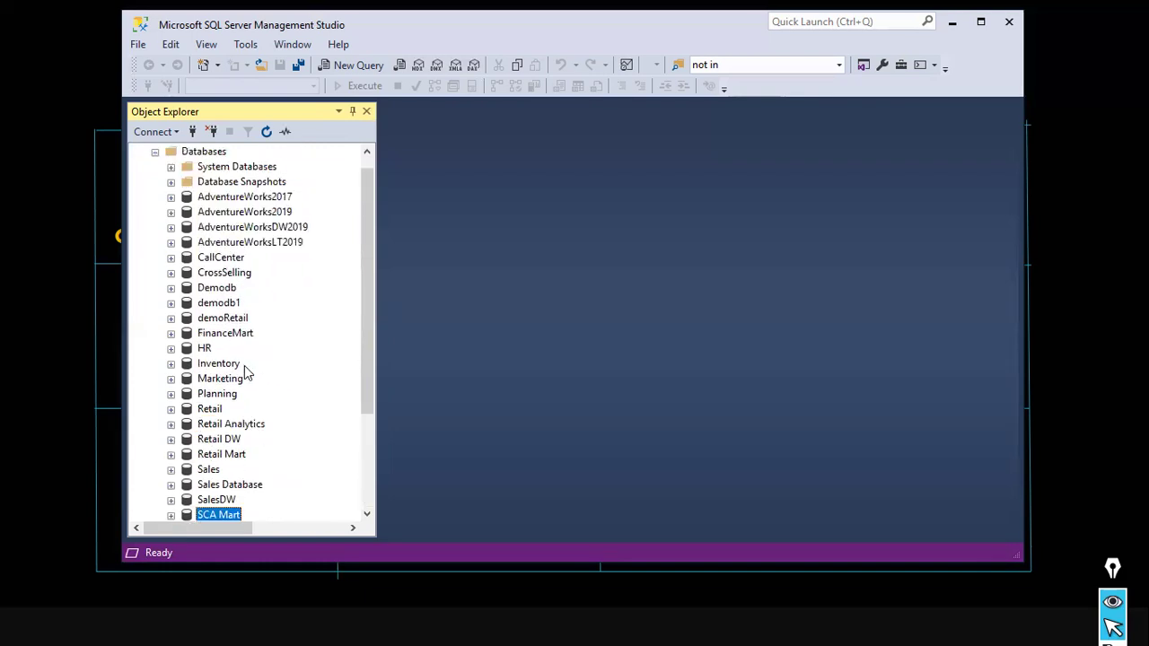
Step: Expand the Retail Analytics database's Tables folder and its FileTables subfolder
{"action": "scroll", "coordinate": [266, 335], "scroll_direction": "down", "scroll_amount": 1}
{"action": "double_click", "coordinate": [254, 377]}
{"action": "double_click", "coordinate": [227, 395]}
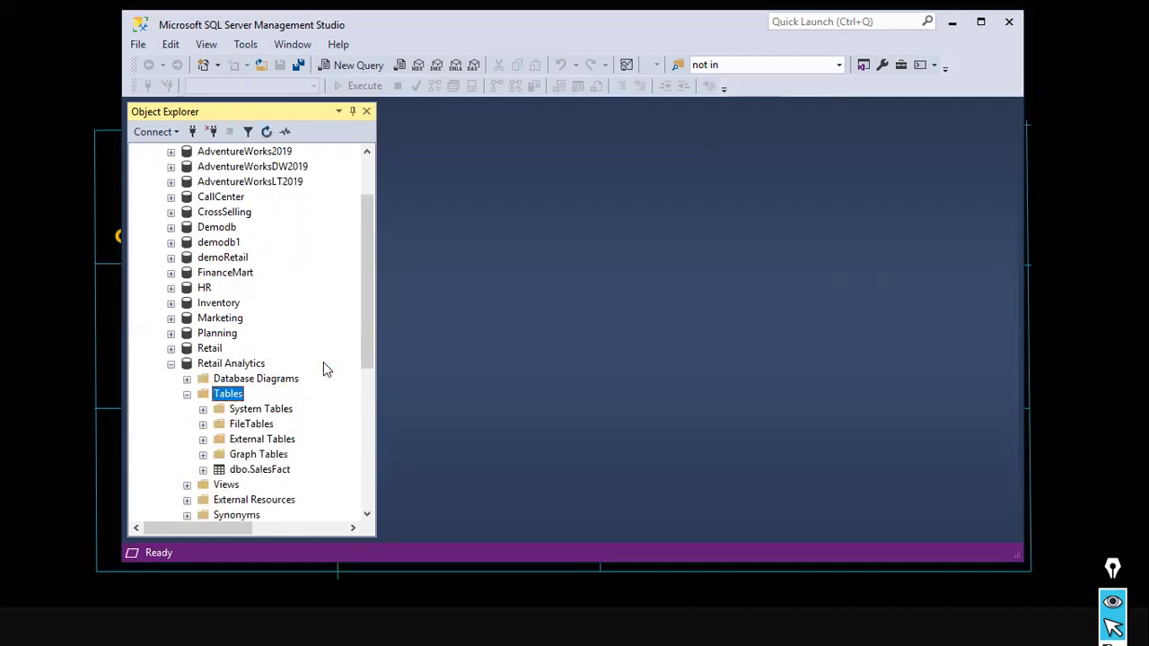
{"action": "left_click", "coordinate": [221, 428]}
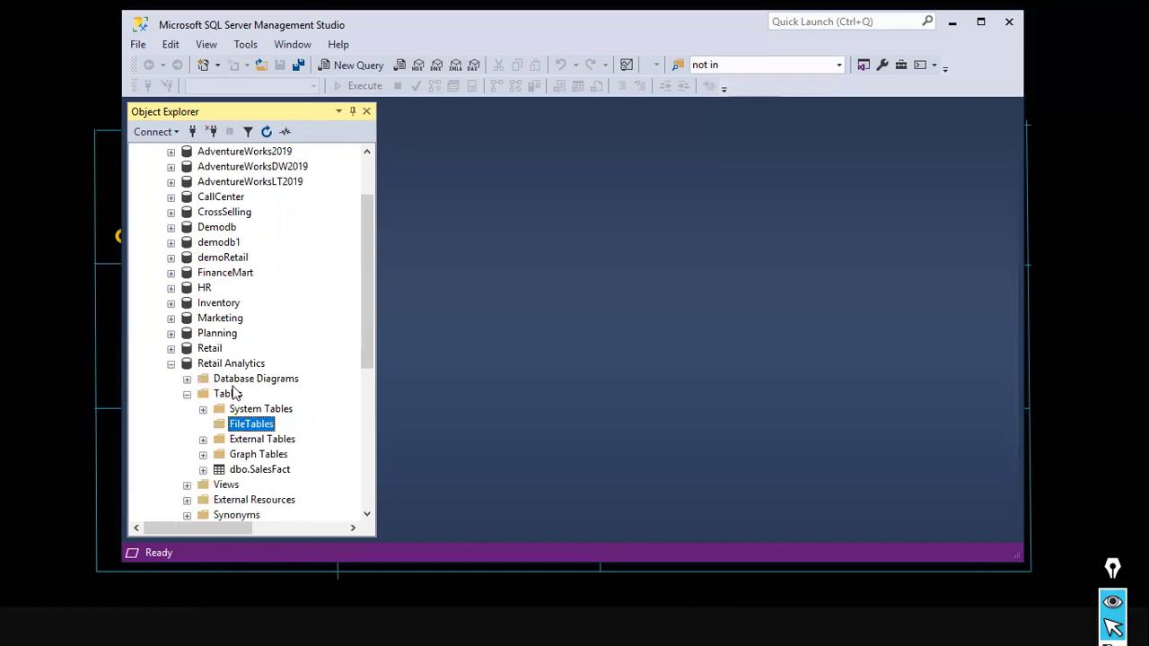
Step: Refresh the Retail Analytics database and check its Tables and FileTables folders again
{"action": "left_click", "coordinate": [227, 366]}
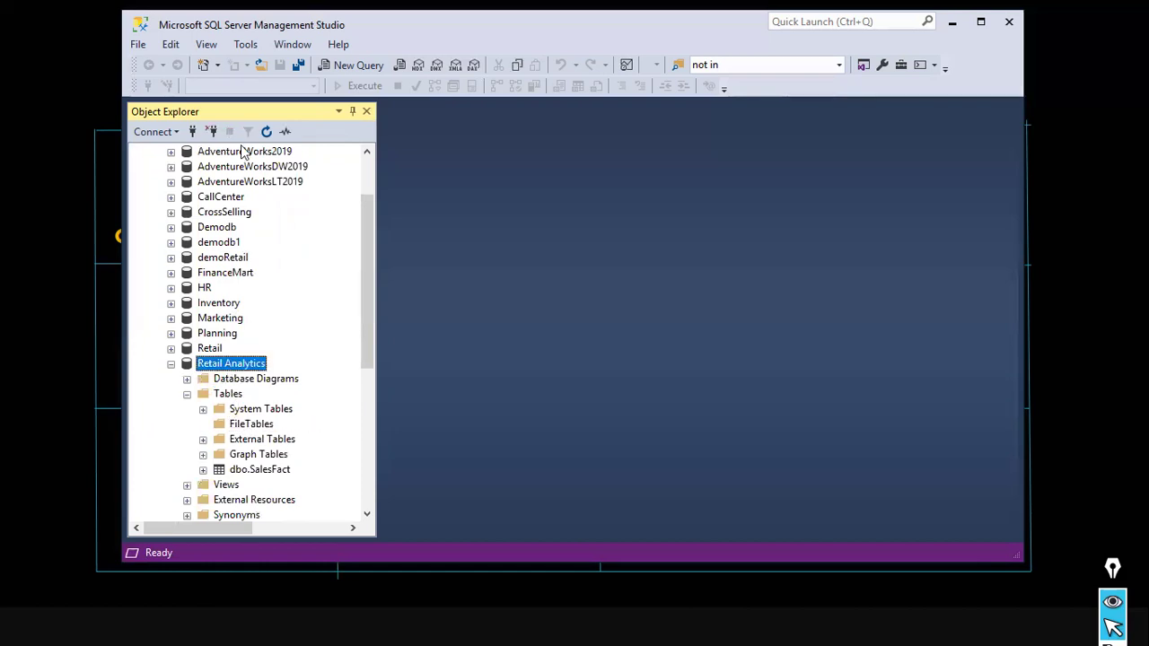
{"action": "left_click", "coordinate": [266, 132]}
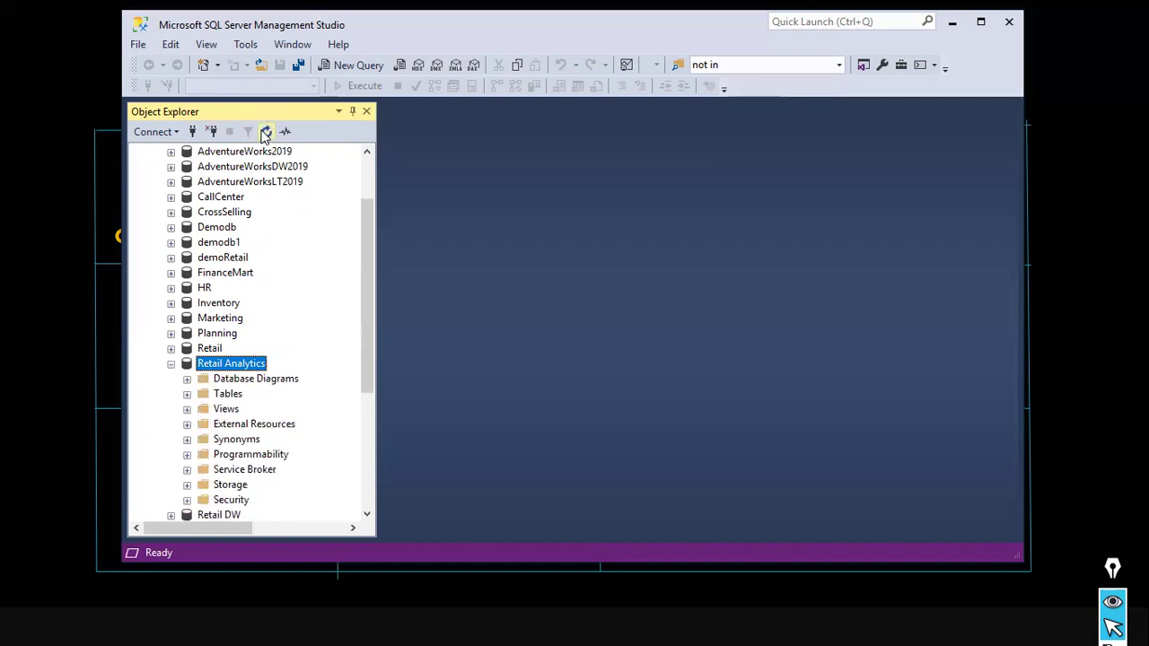
{"action": "left_click", "coordinate": [187, 395]}
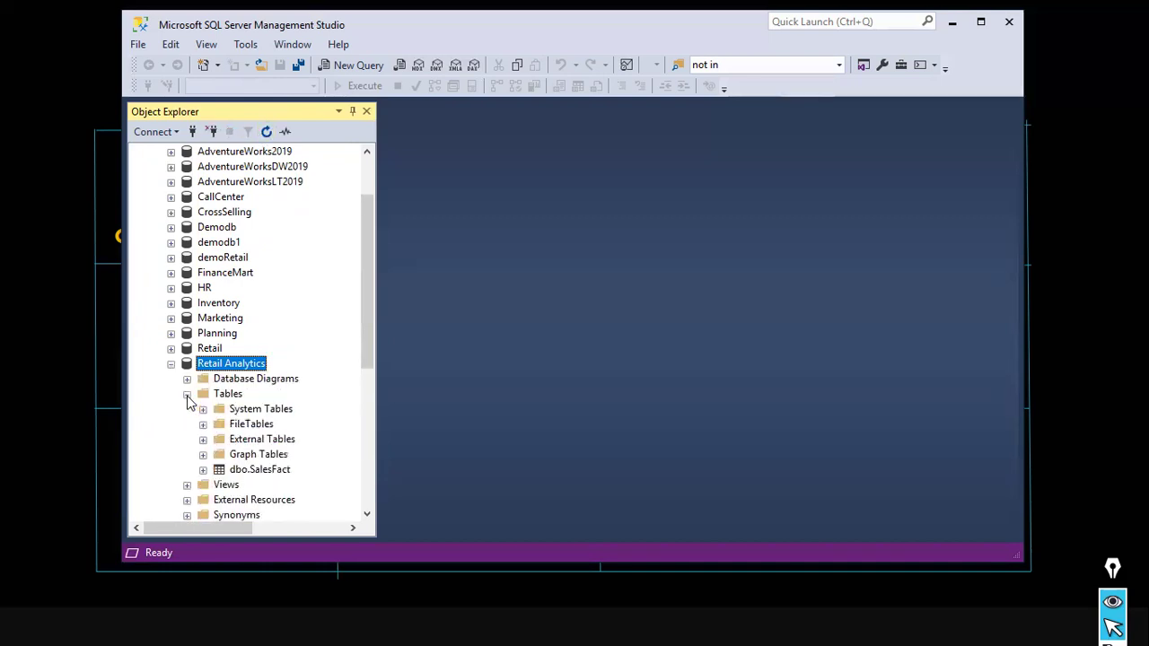
{"action": "left_click", "coordinate": [203, 424]}
{"action": "left_click", "coordinate": [218, 427]}
Step: Expand the Retail DW database's Tables folder and check its FileTables
{"action": "scroll", "coordinate": [242, 377], "scroll_direction": "down", "scroll_amount": 5}
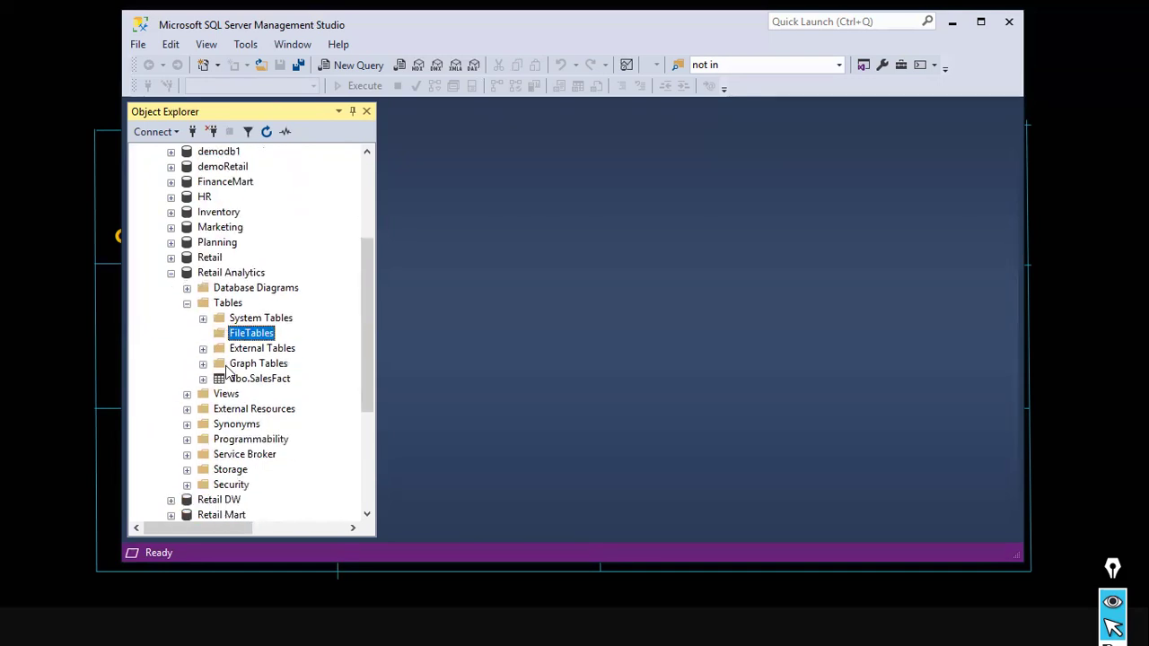
{"action": "left_click", "coordinate": [170, 364]}
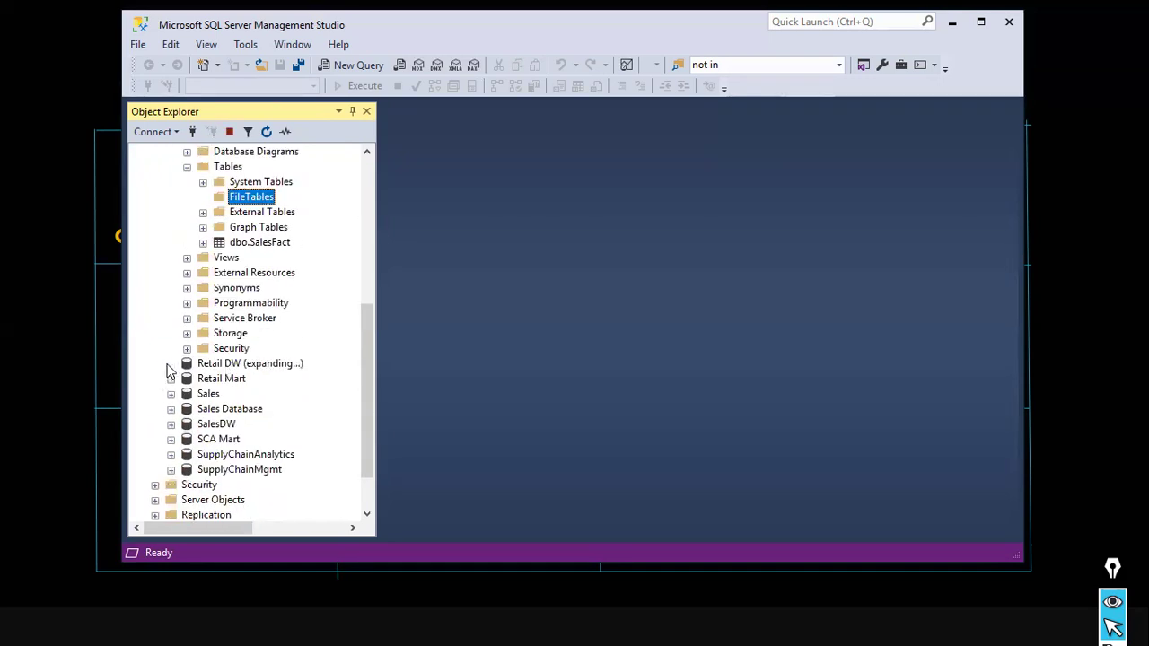
{"action": "left_click", "coordinate": [187, 394]}
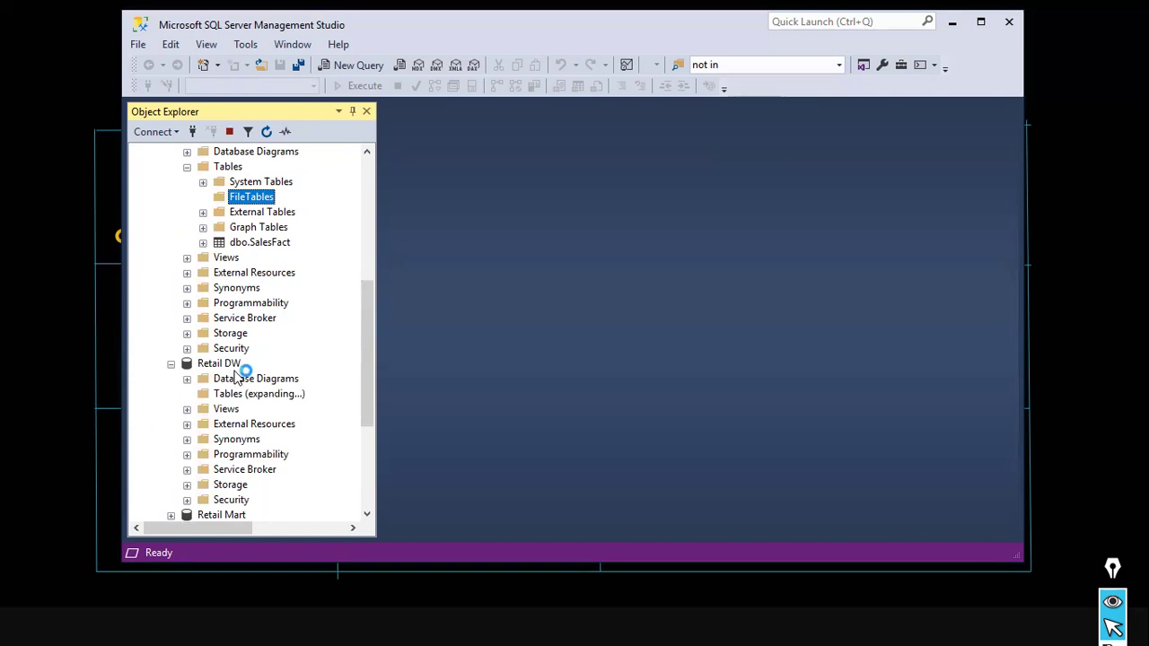
{"action": "left_click", "coordinate": [203, 425]}
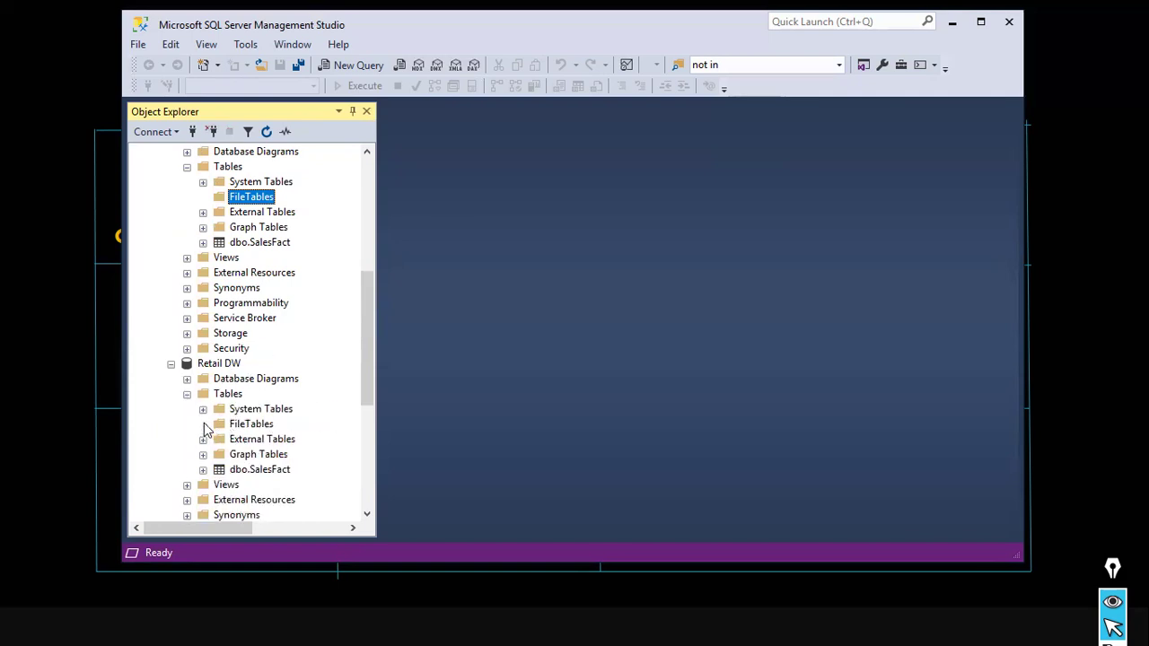
Step: Expand the Retail Mart database's Tables folder and check its FileTables
{"action": "scroll", "coordinate": [261, 355], "scroll_direction": "down", "scroll_amount": 6}
{"action": "left_click", "coordinate": [170, 318]}
{"action": "left_click", "coordinate": [187, 348]}
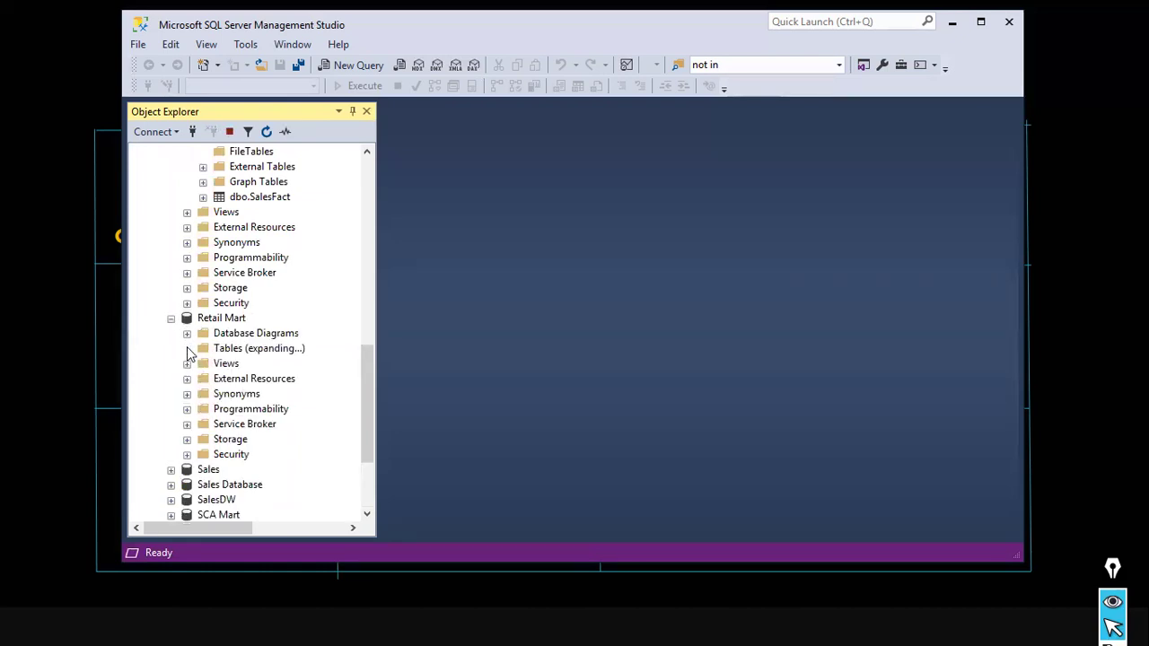
{"action": "left_click", "coordinate": [203, 377]}
Step: Inspect the dbo.DimCustomer table in the SCA Mart database, then collapse SCA Mart
{"action": "scroll", "coordinate": [247, 362], "scroll_direction": "down", "scroll_amount": 5}
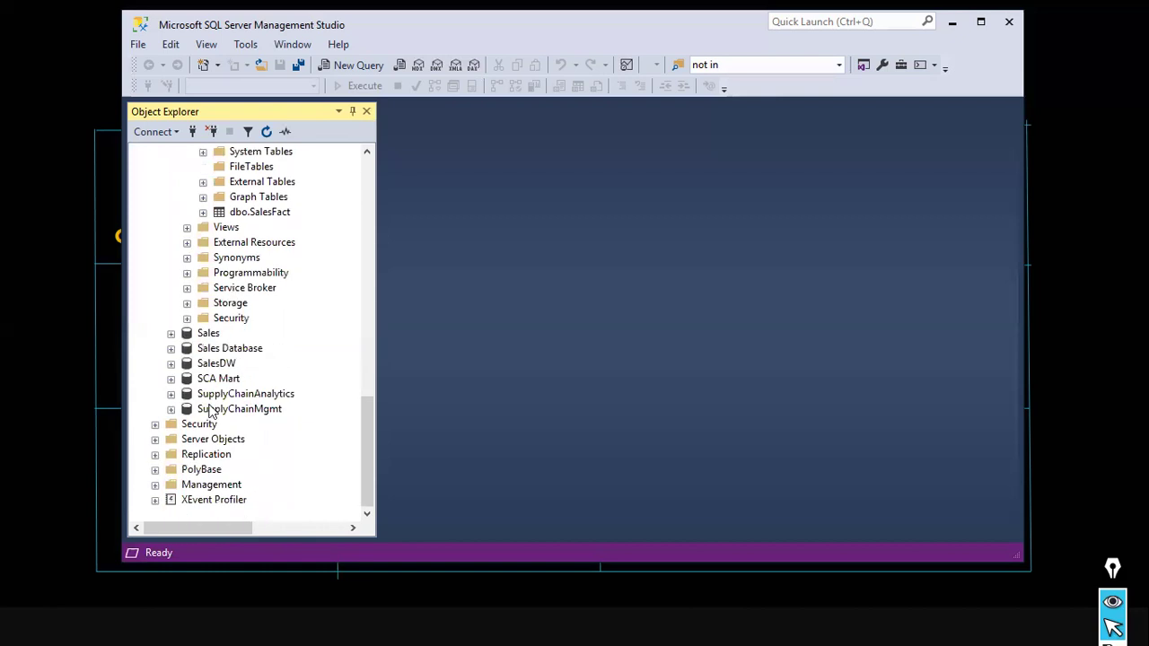
{"action": "left_click", "coordinate": [172, 380]}
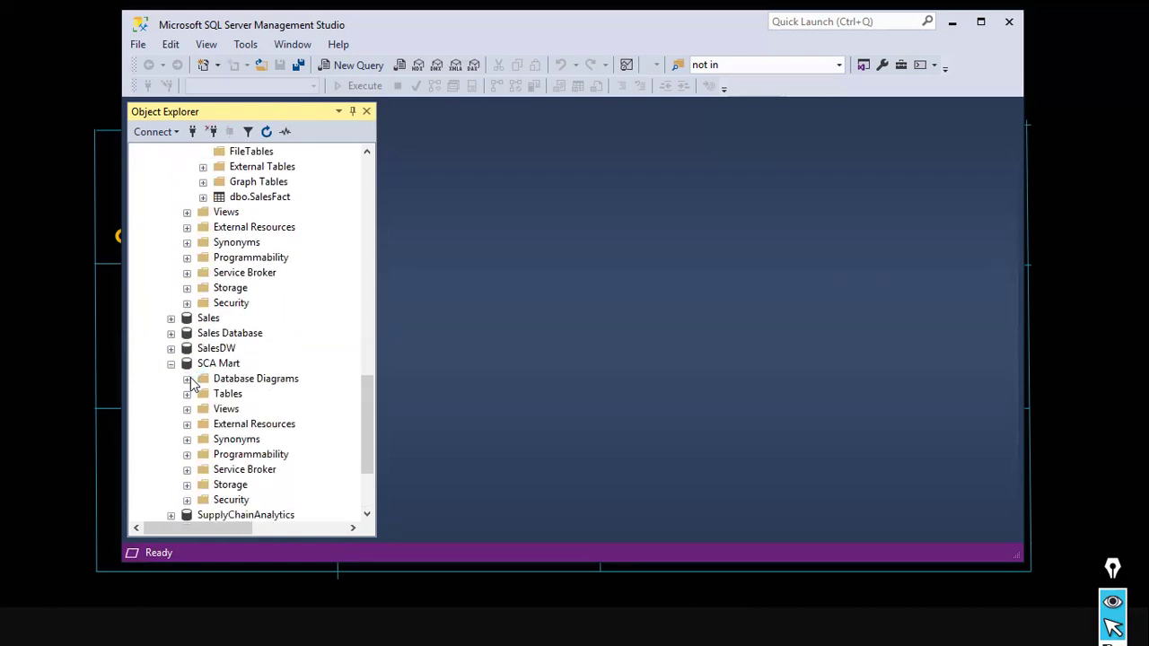
{"action": "left_click", "coordinate": [200, 396]}
{"action": "left_click", "coordinate": [188, 394]}
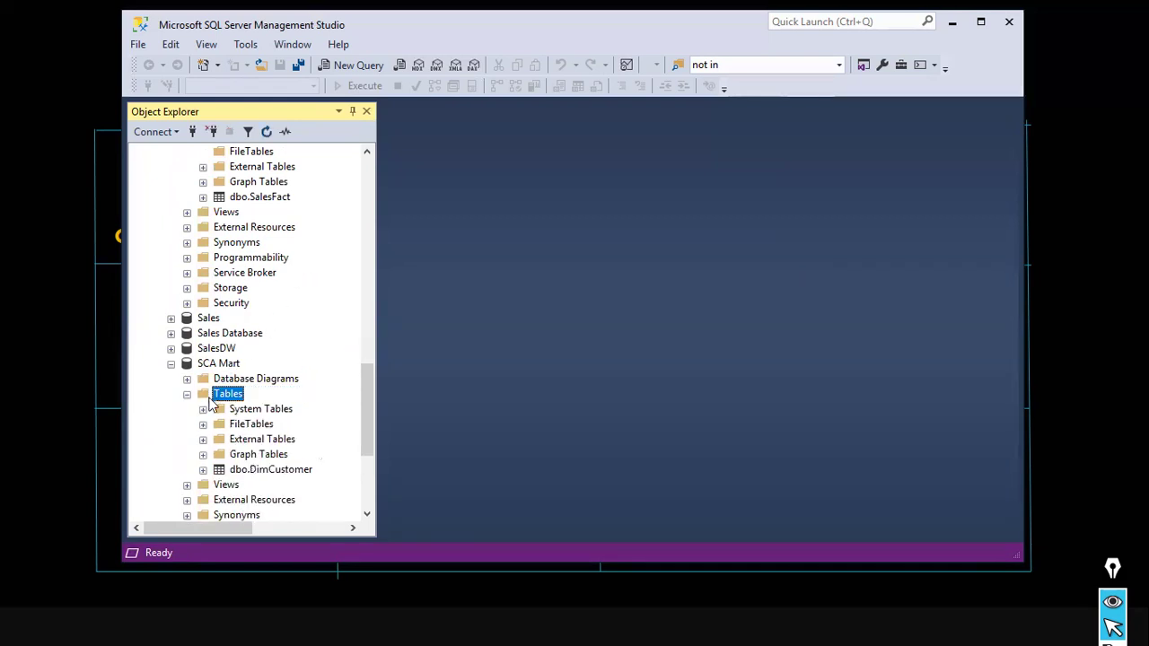
{"action": "left_click", "coordinate": [262, 471]}
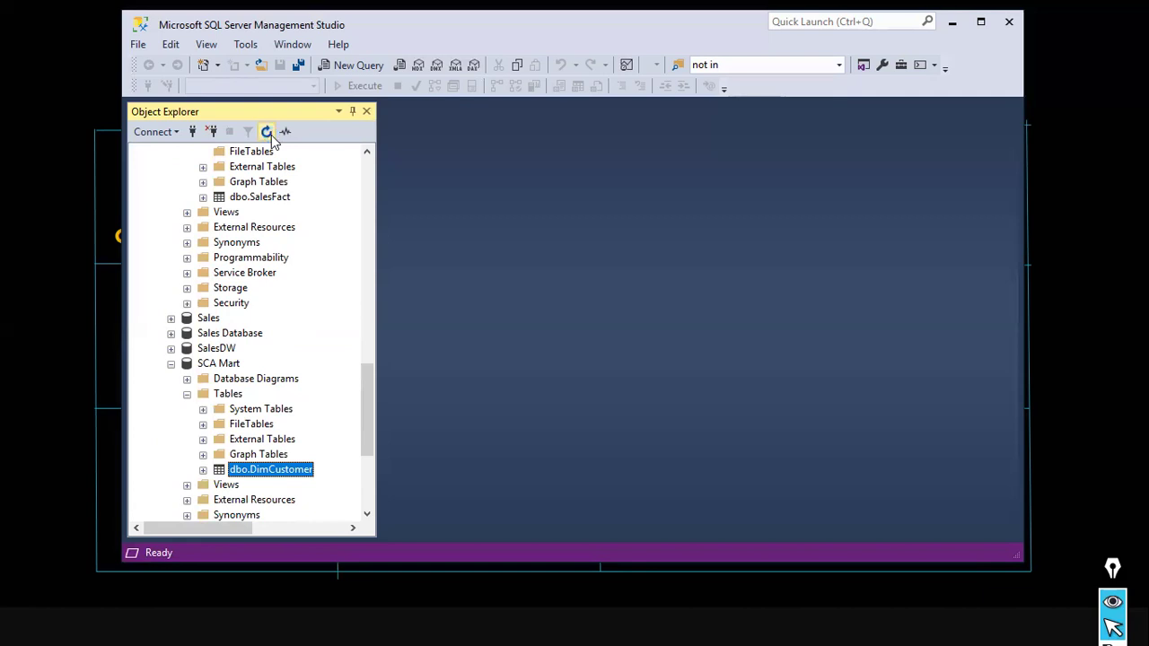
{"action": "left_click", "coordinate": [202, 470]}
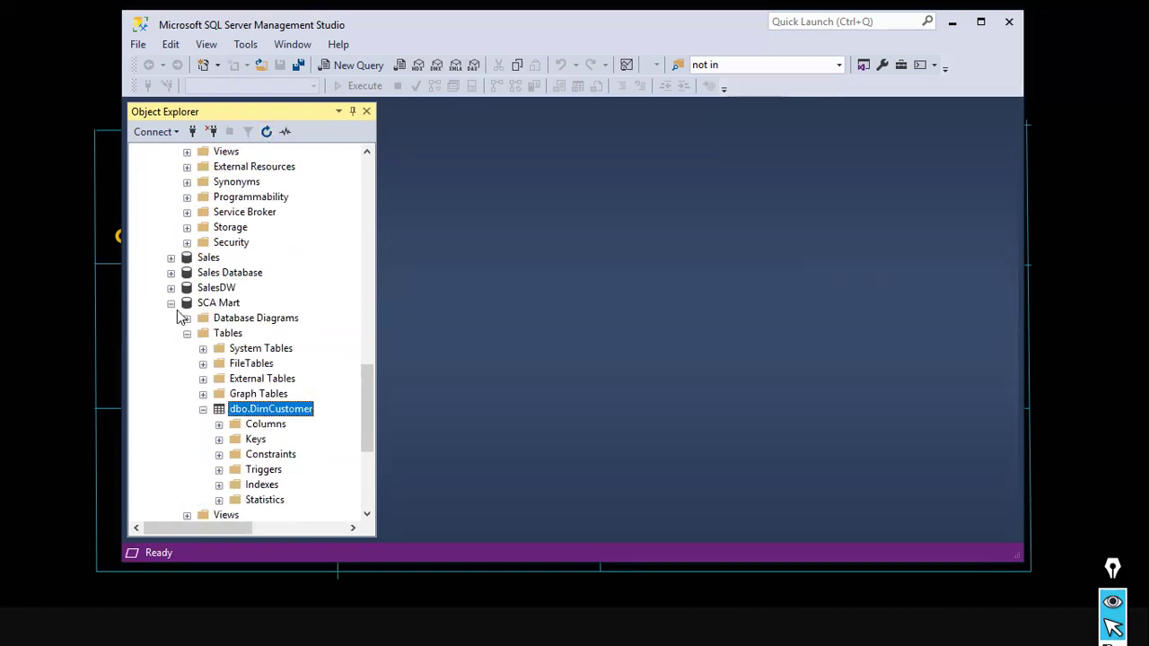
{"action": "left_click", "coordinate": [171, 302]}
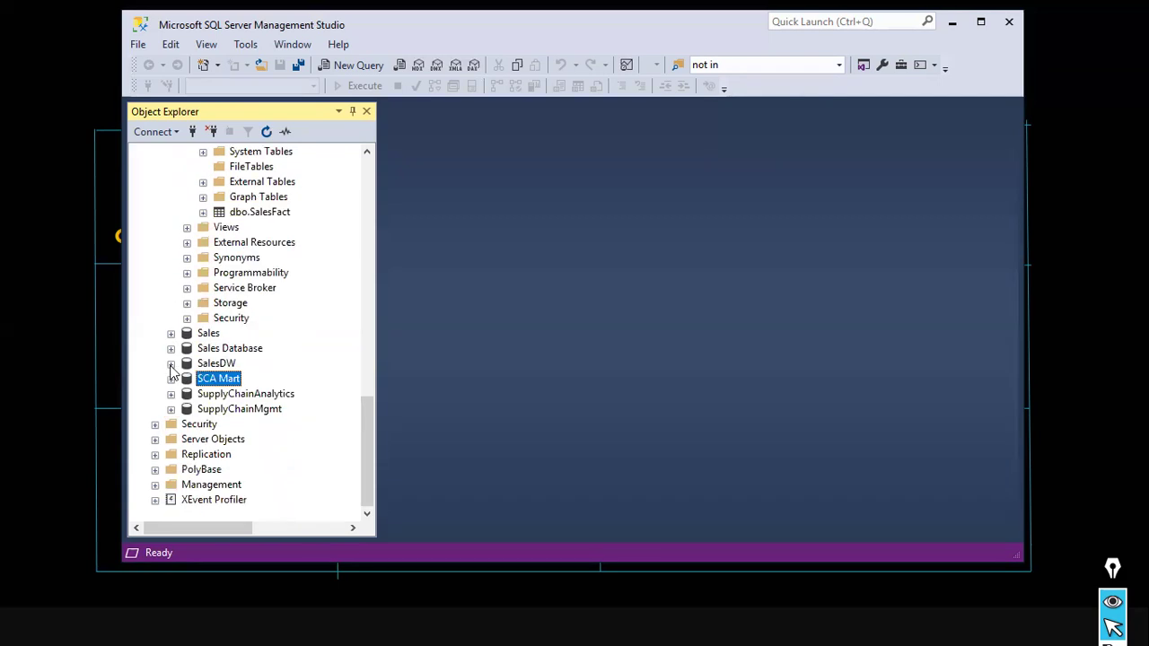
Step: Expand the Tables folder of the Sales database and look through its tables
{"action": "left_click", "coordinate": [171, 333]}
{"action": "left_click", "coordinate": [187, 363]}
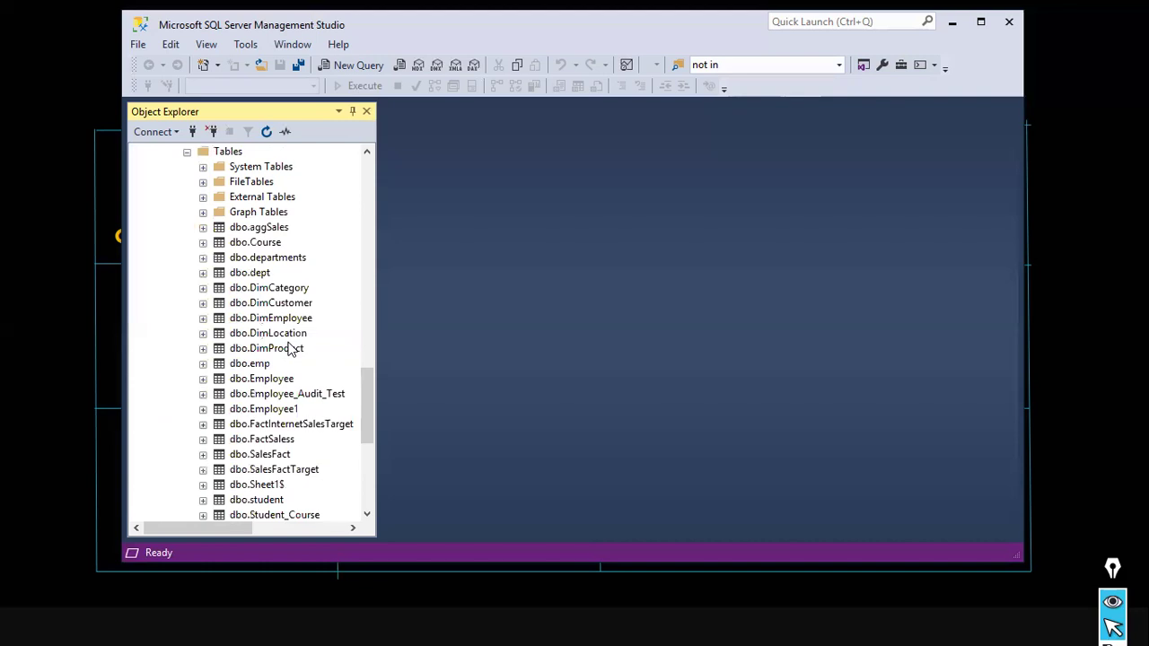
{"action": "scroll", "coordinate": [290, 349], "scroll_direction": "up", "scroll_amount": 2}
{"action": "scroll", "coordinate": [295, 349], "scroll_direction": "down", "scroll_amount": 3}
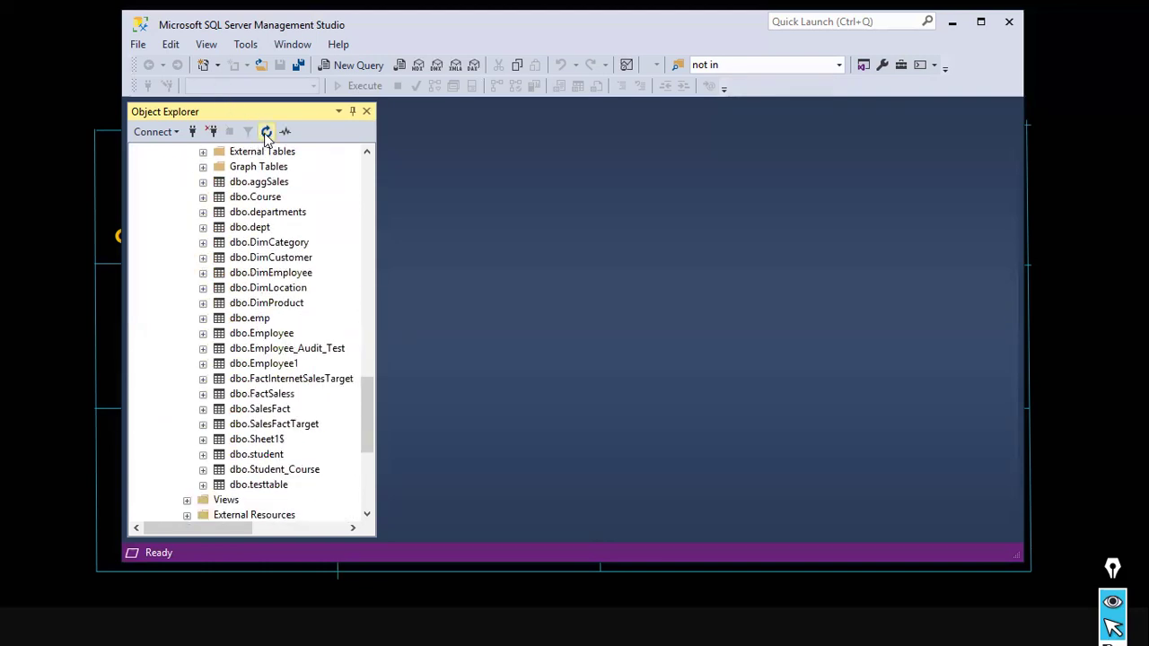
{"action": "scroll", "coordinate": [262, 187], "scroll_direction": "up", "scroll_amount": 3}
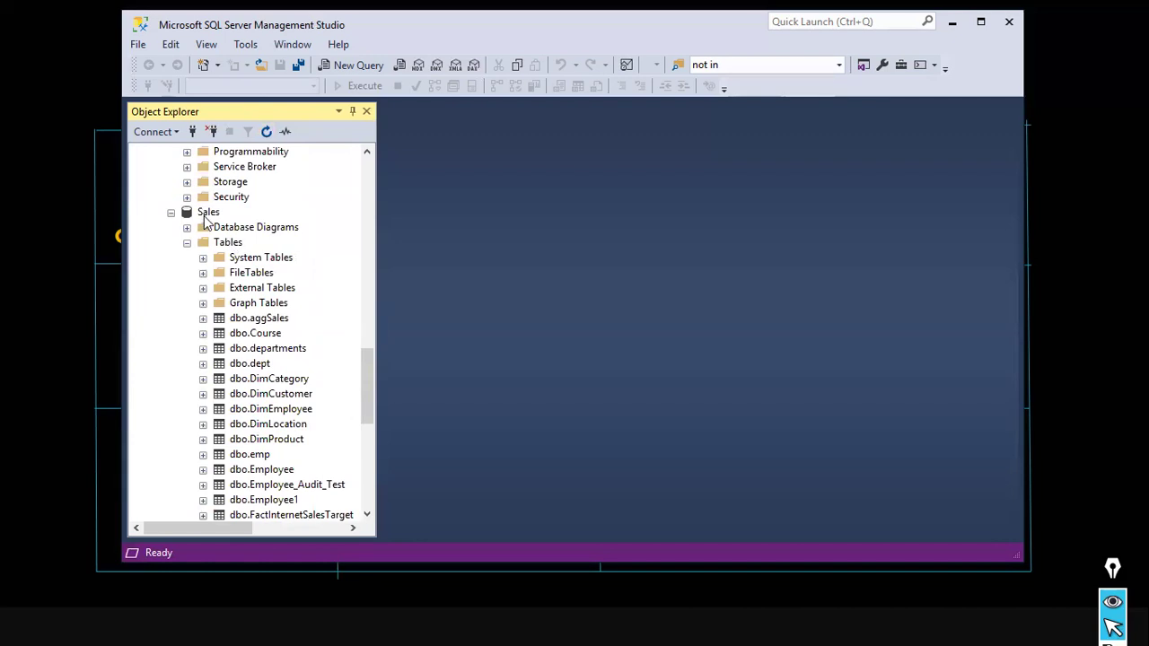
{"action": "scroll", "coordinate": [274, 350], "scroll_direction": "down", "scroll_amount": 5}
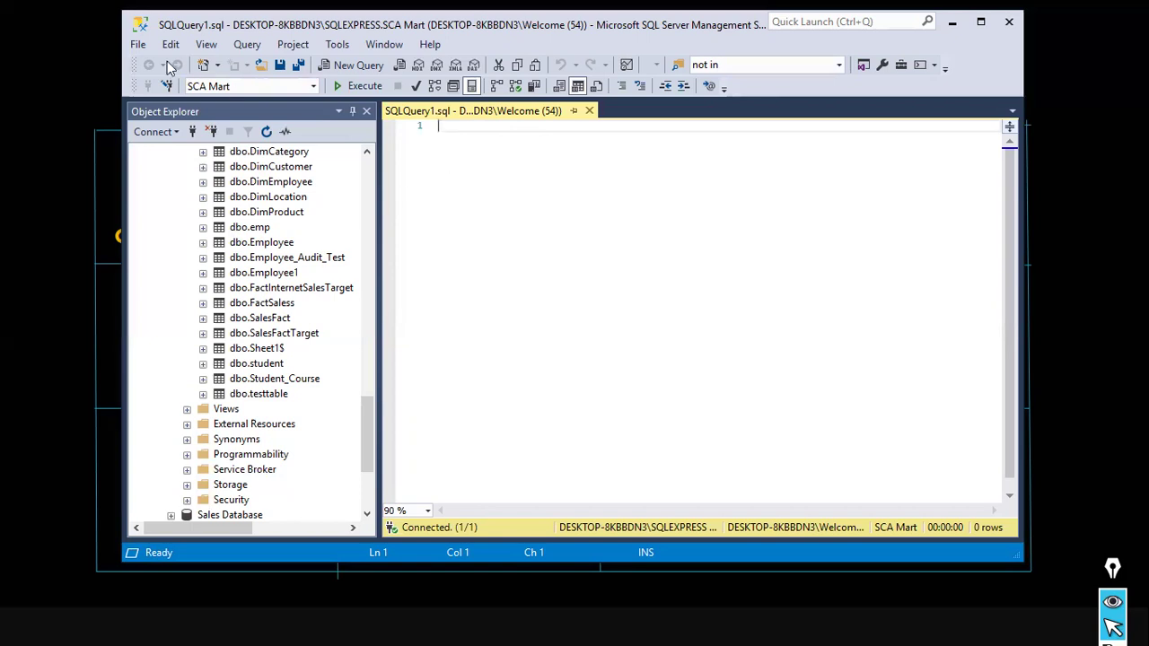
Step: Look through the list of installed Windows applications for SQL Server Management Studio
{"action": "left_click", "coordinate": [139, 45]}
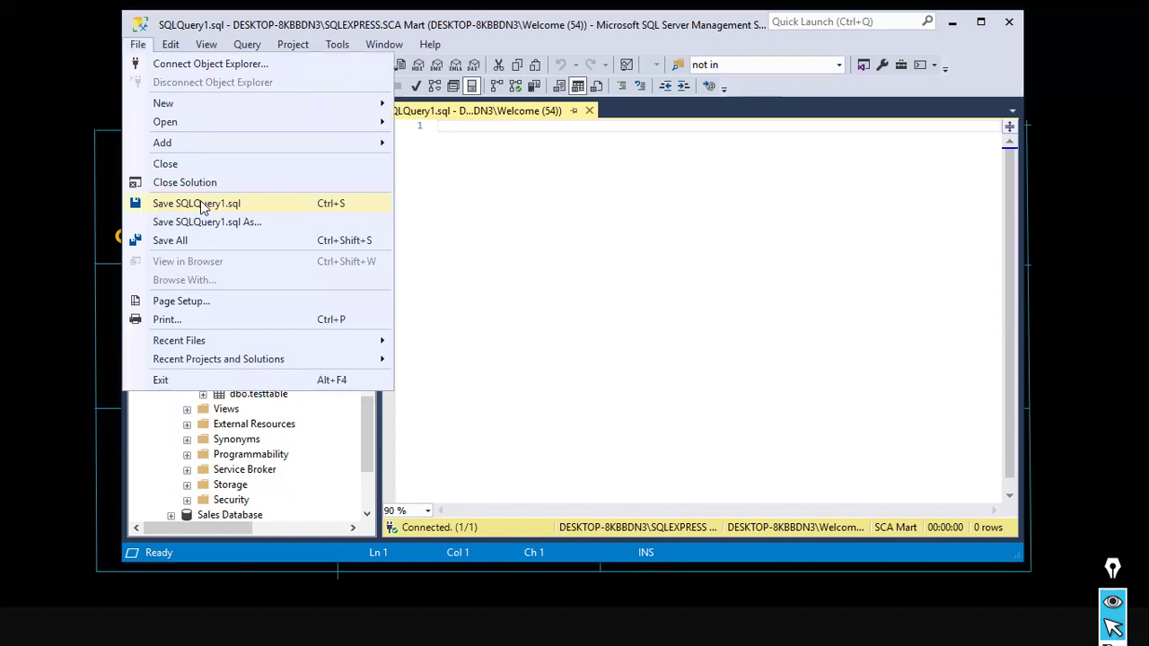
{"action": "key", "text": "super"}
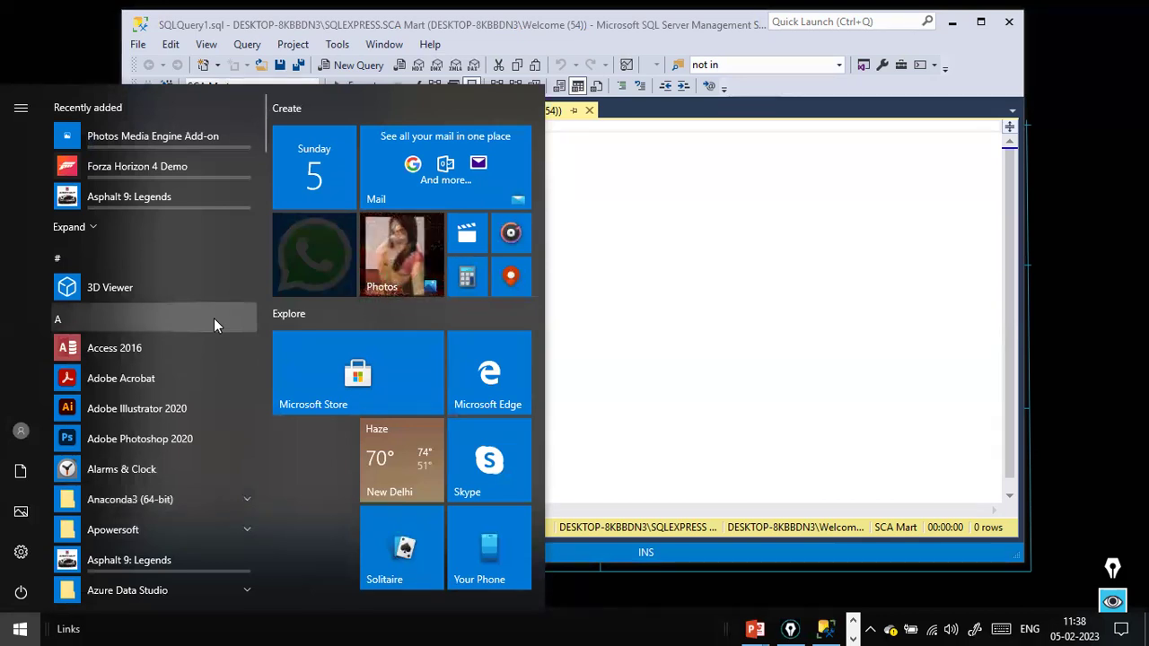
{"action": "scroll", "coordinate": [214, 318], "scroll_direction": "down", "scroll_amount": 3}
{"action": "scroll", "coordinate": [327, 315], "scroll_direction": "down", "scroll_amount": 2}
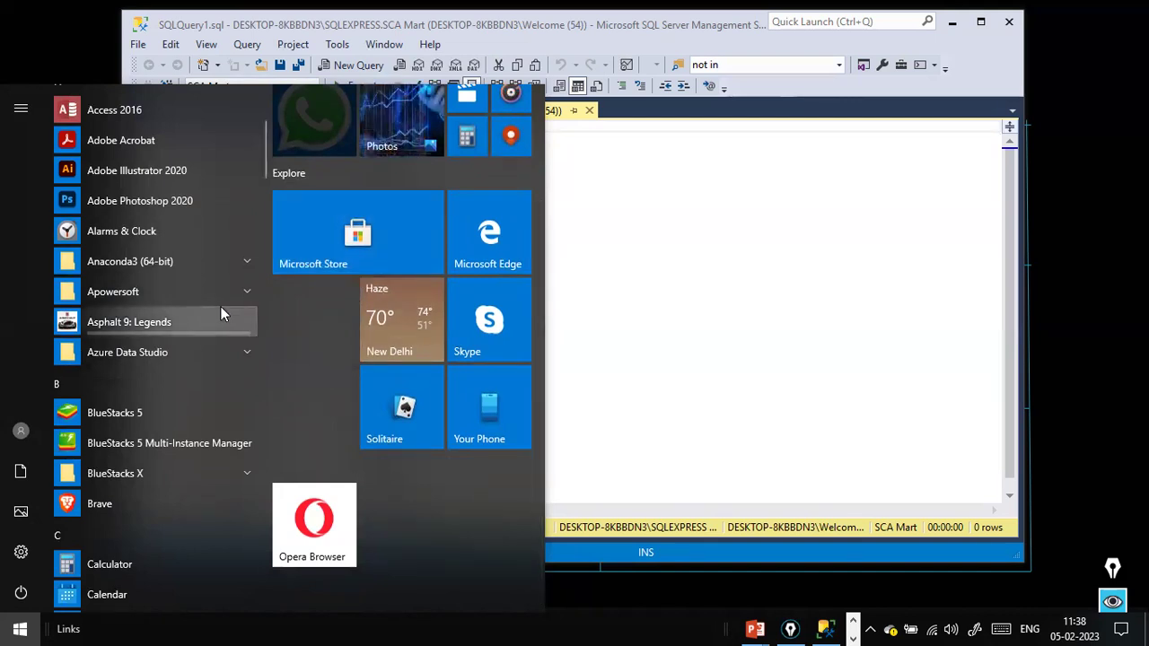
{"action": "scroll", "coordinate": [223, 312], "scroll_direction": "down", "scroll_amount": 3}
{"action": "scroll", "coordinate": [224, 312], "scroll_direction": "down", "scroll_amount": 3}
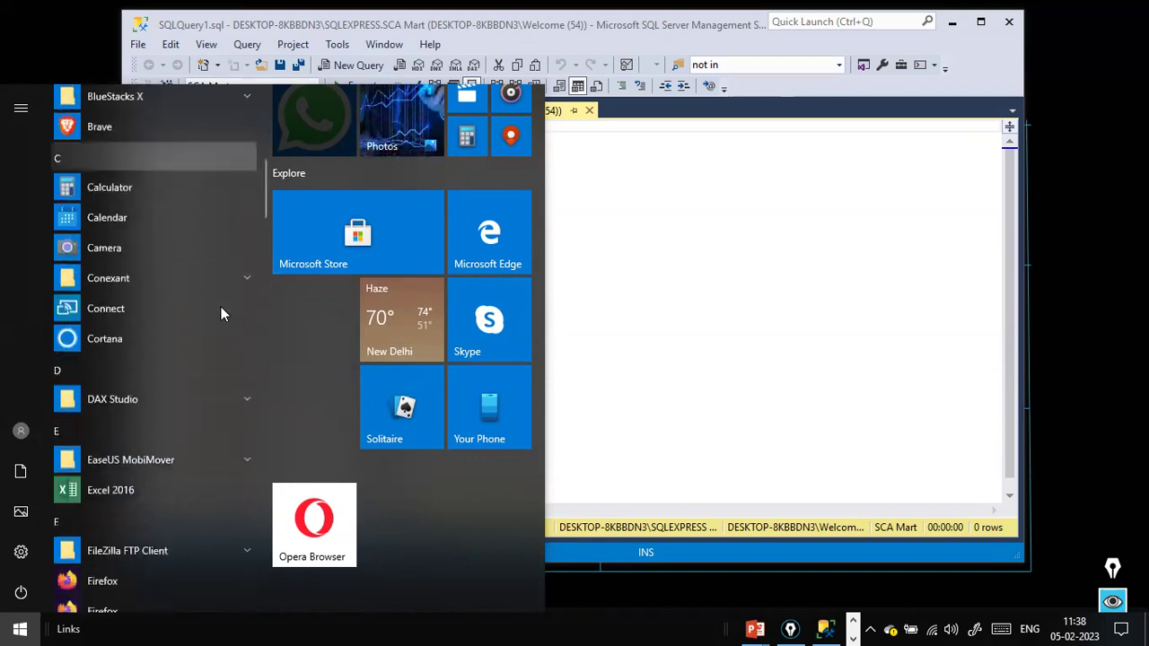
{"action": "scroll", "coordinate": [223, 313], "scroll_direction": "up", "scroll_amount": 3}
{"action": "scroll", "coordinate": [223, 312], "scroll_direction": "up", "scroll_amount": 5}
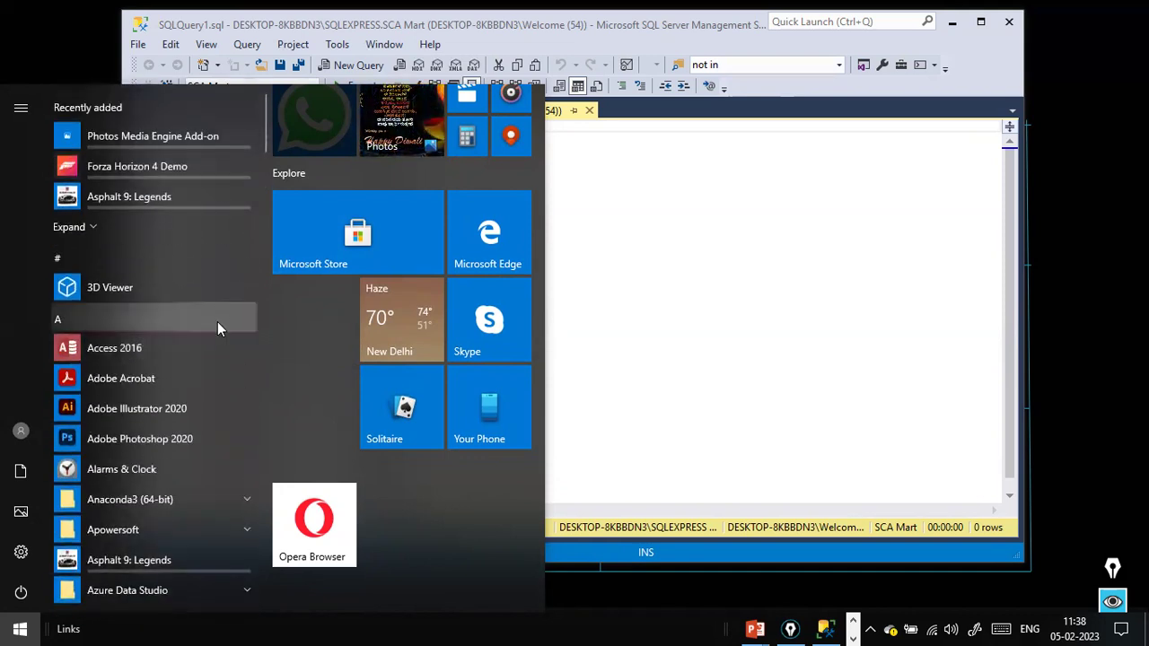
{"action": "scroll", "coordinate": [214, 337], "scroll_direction": "down", "scroll_amount": 6}
{"action": "scroll", "coordinate": [212, 341], "scroll_direction": "down", "scroll_amount": 3}
{"action": "scroll", "coordinate": [212, 341], "scroll_direction": "up", "scroll_amount": 2}
{"action": "scroll", "coordinate": [202, 273], "scroll_direction": "down", "scroll_amount": 10}
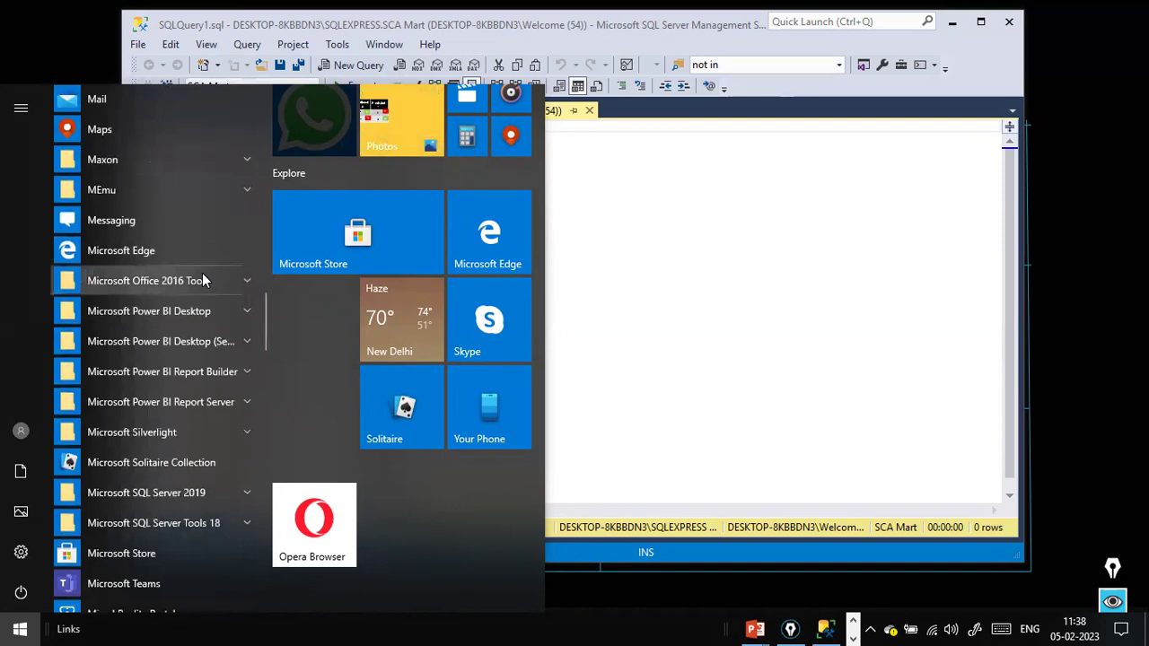
{"action": "scroll", "coordinate": [236, 302], "scroll_direction": "up", "scroll_amount": 12}
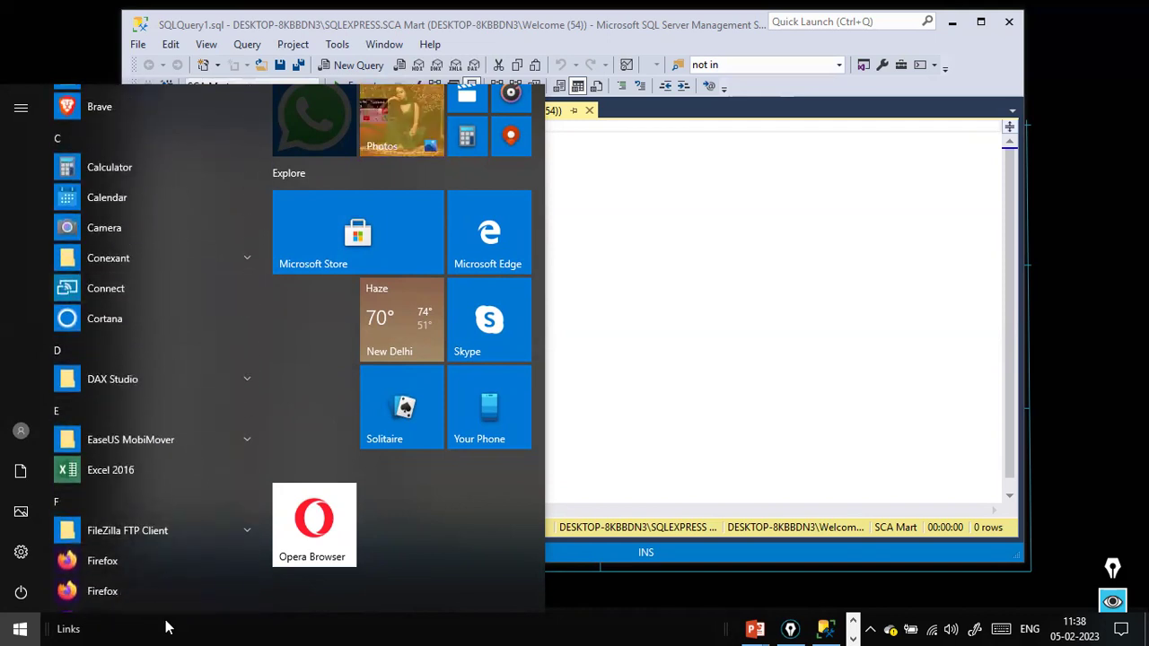
Step: Search Windows for "ssms", open the recent file Stored Procedure SQLQuery.sql and maximize the window
{"action": "type", "text": "ssms"}
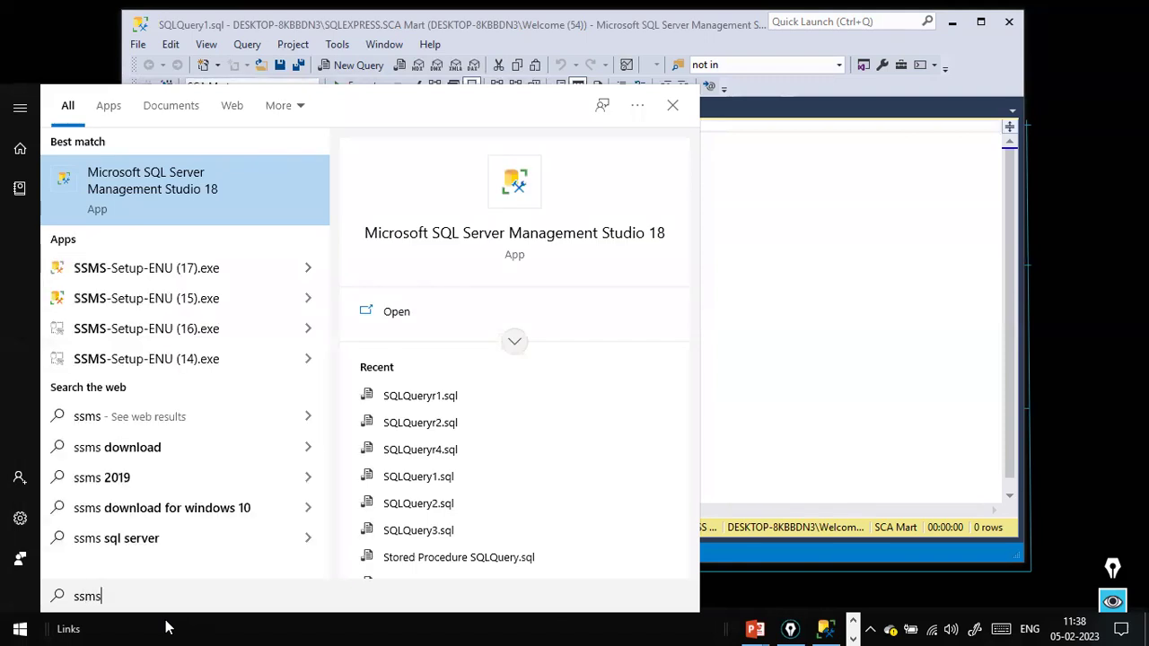
{"action": "left_click", "coordinate": [480, 557]}
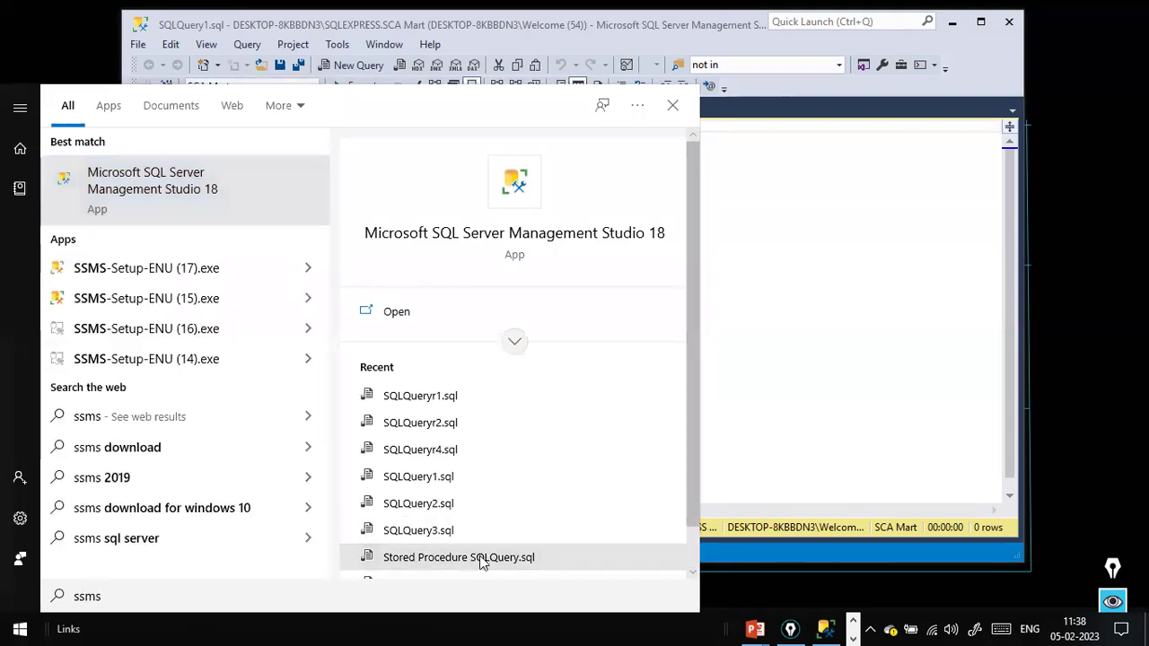
{"action": "left_click", "coordinate": [743, 375]}
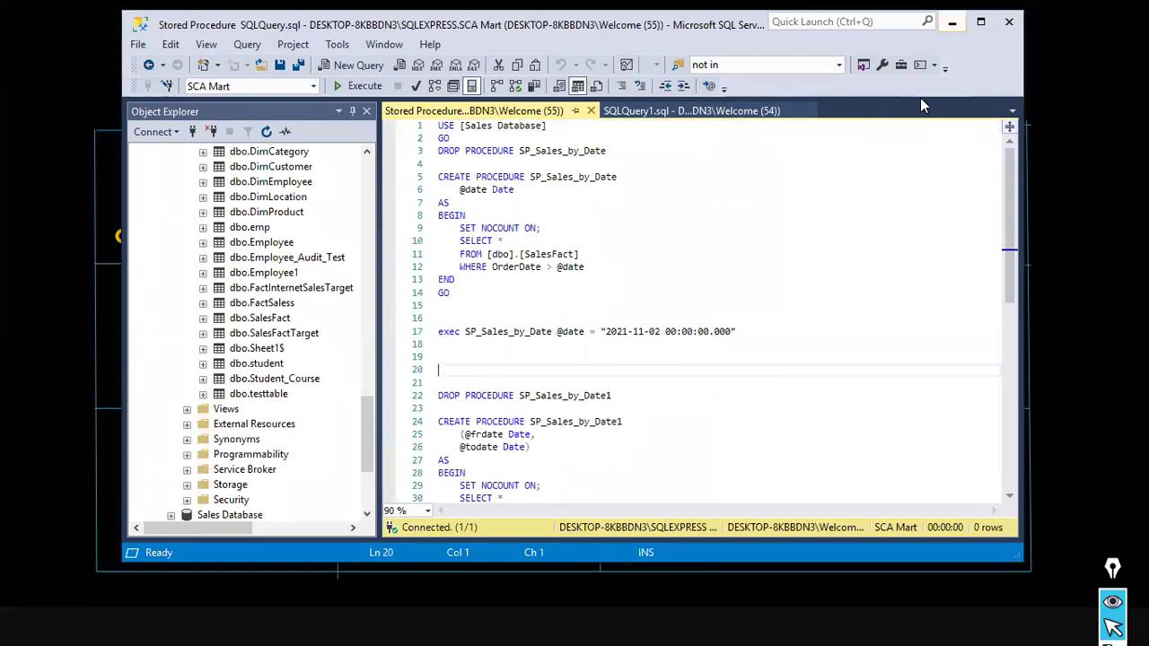
{"action": "left_click", "coordinate": [980, 22]}
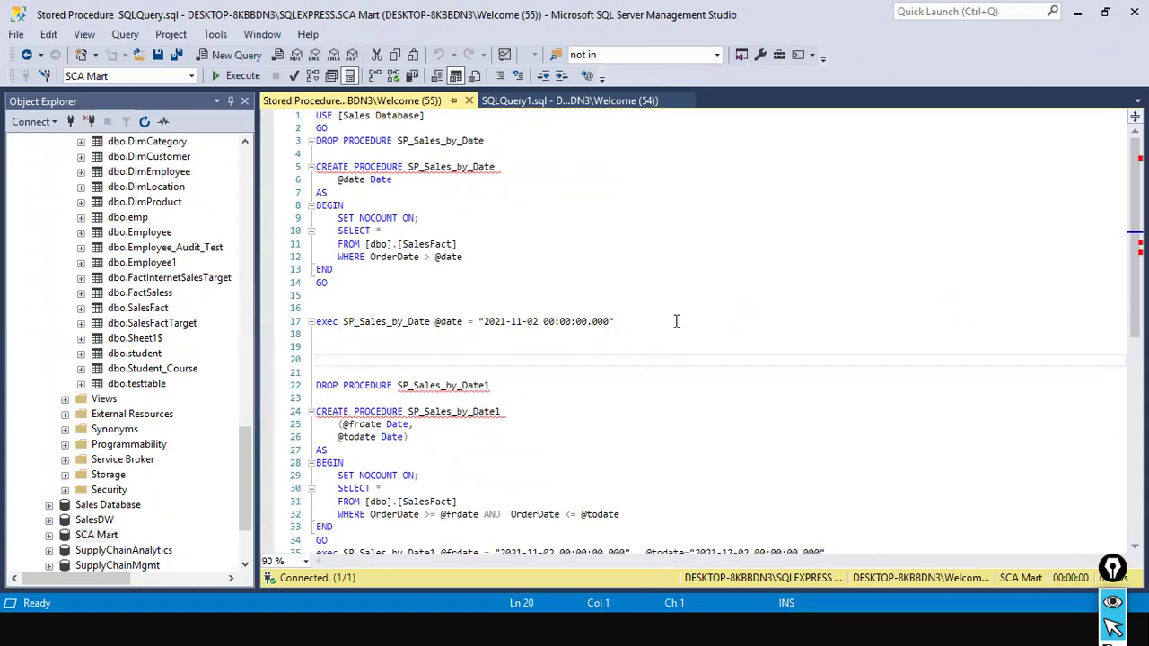
Step: Review the SP_Sales_by_Date procedure code and examine the tables of the Retail Mart and Sales databases
{"action": "left_click_drag", "start_coordinate": [543, 282], "coordinate": [338, 179]}
{"action": "left_click", "coordinate": [389, 168]}
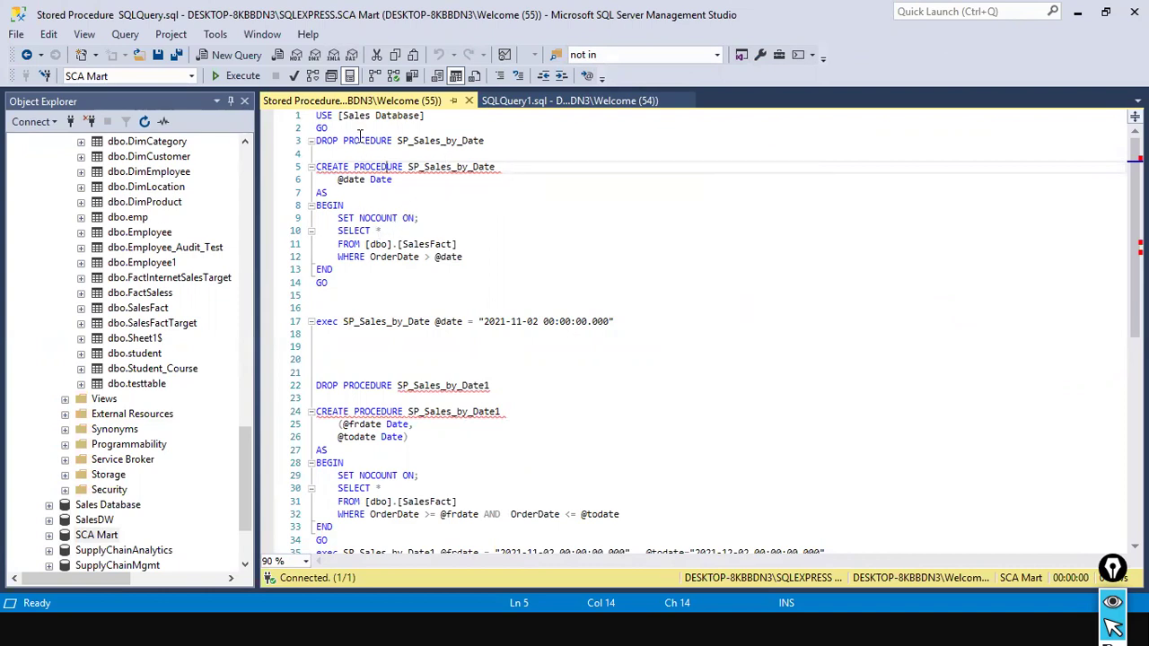
{"action": "scroll", "coordinate": [174, 189], "scroll_direction": "up", "scroll_amount": 12}
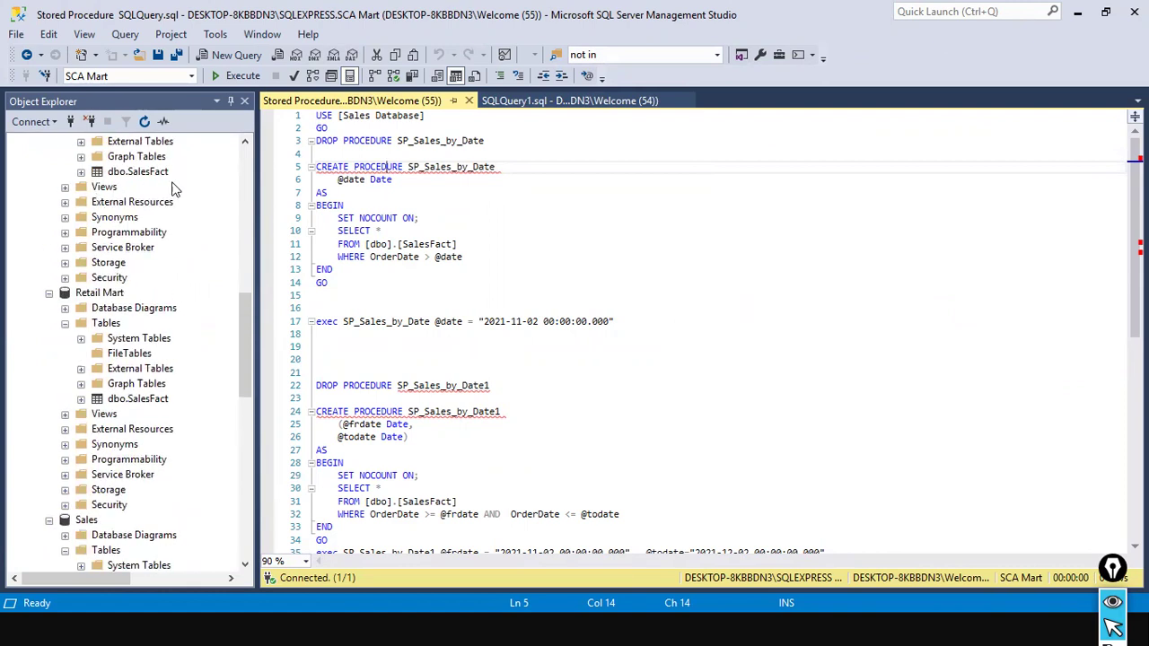
{"action": "scroll", "coordinate": [172, 300], "scroll_direction": "down", "scroll_amount": 4}
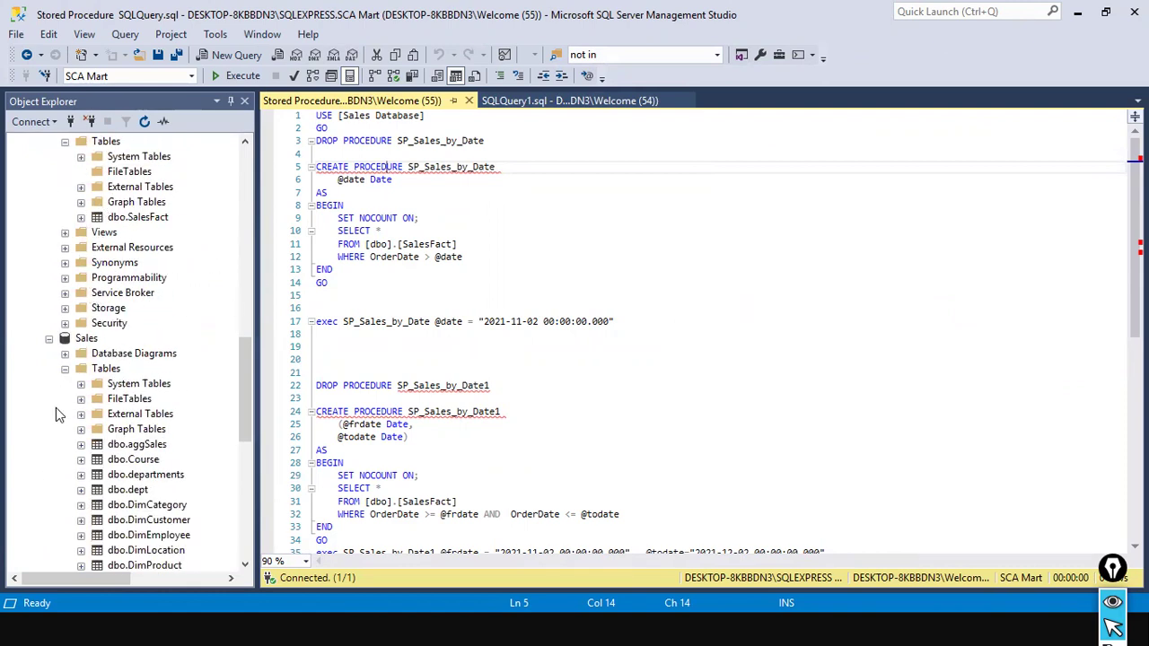
{"action": "scroll", "coordinate": [75, 354], "scroll_direction": "down", "scroll_amount": 2}
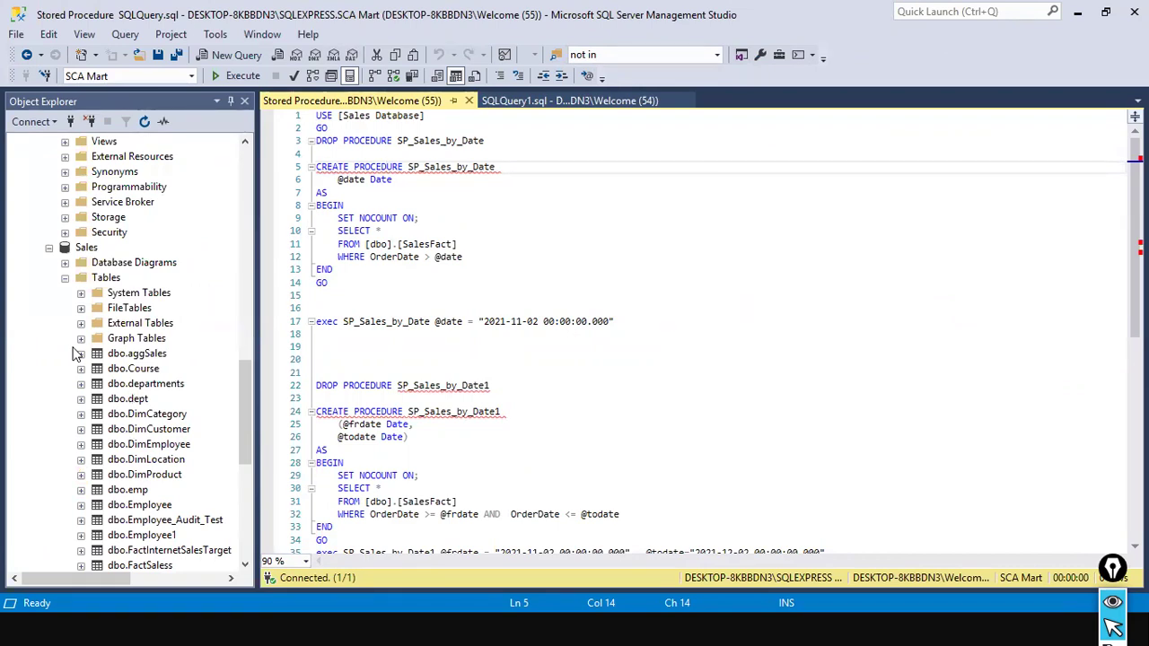
{"action": "scroll", "coordinate": [76, 353], "scroll_direction": "up", "scroll_amount": 9}
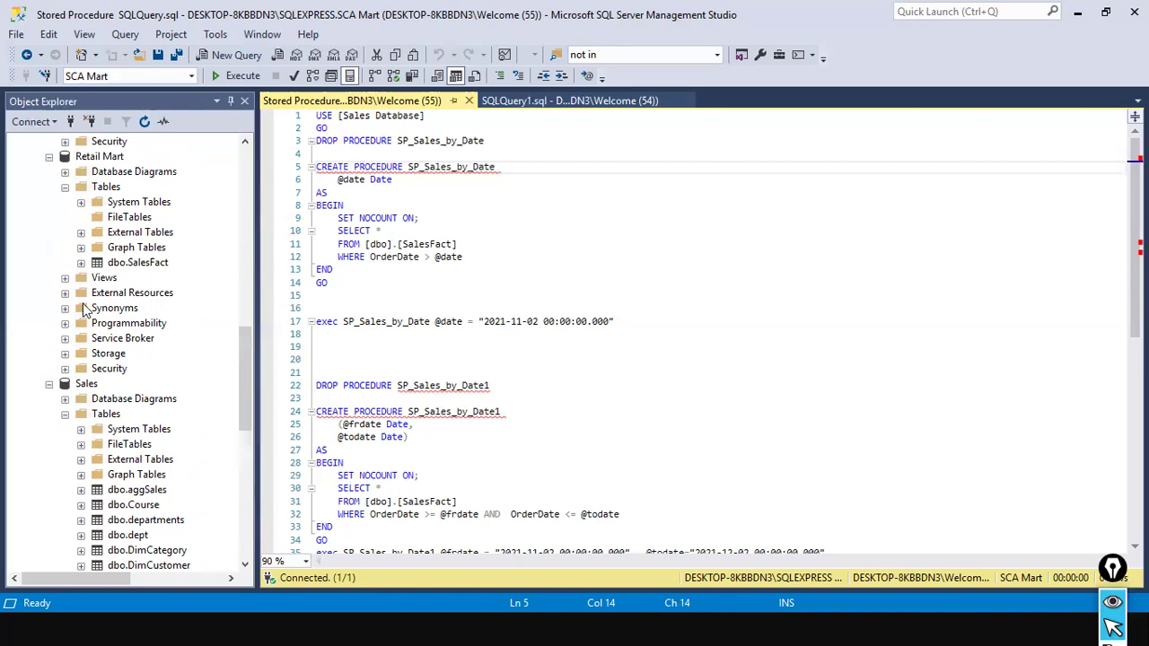
{"action": "scroll", "coordinate": [84, 305], "scroll_direction": "down", "scroll_amount": 2}
{"action": "scroll", "coordinate": [84, 307], "scroll_direction": "down", "scroll_amount": 5}
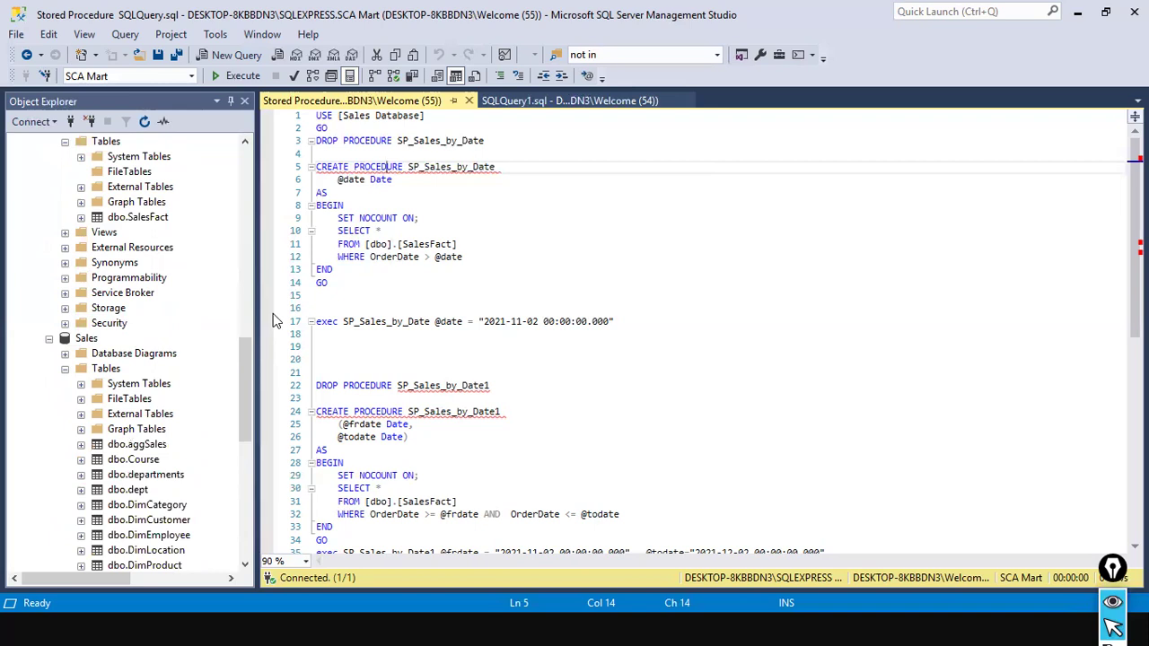
{"action": "left_click", "coordinate": [85, 340]}
{"action": "scroll", "coordinate": [108, 373], "scroll_direction": "down", "scroll_amount": 3}
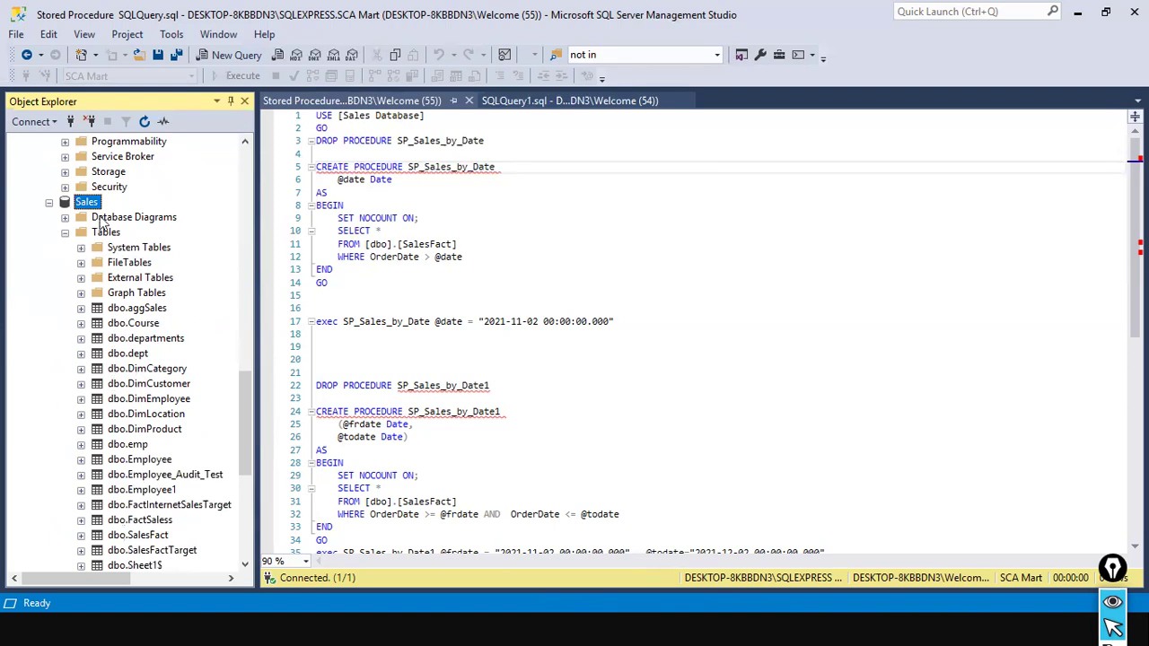
{"action": "scroll", "coordinate": [130, 305], "scroll_direction": "down", "scroll_amount": 2}
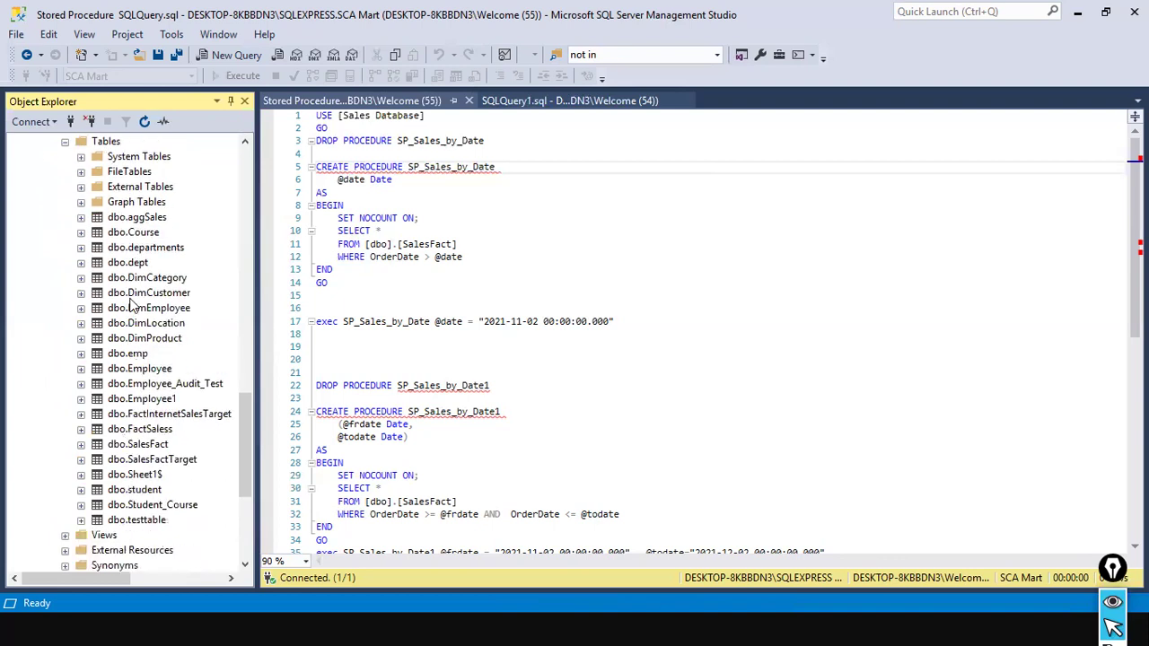
{"action": "scroll", "coordinate": [151, 367], "scroll_direction": "up", "scroll_amount": 1}
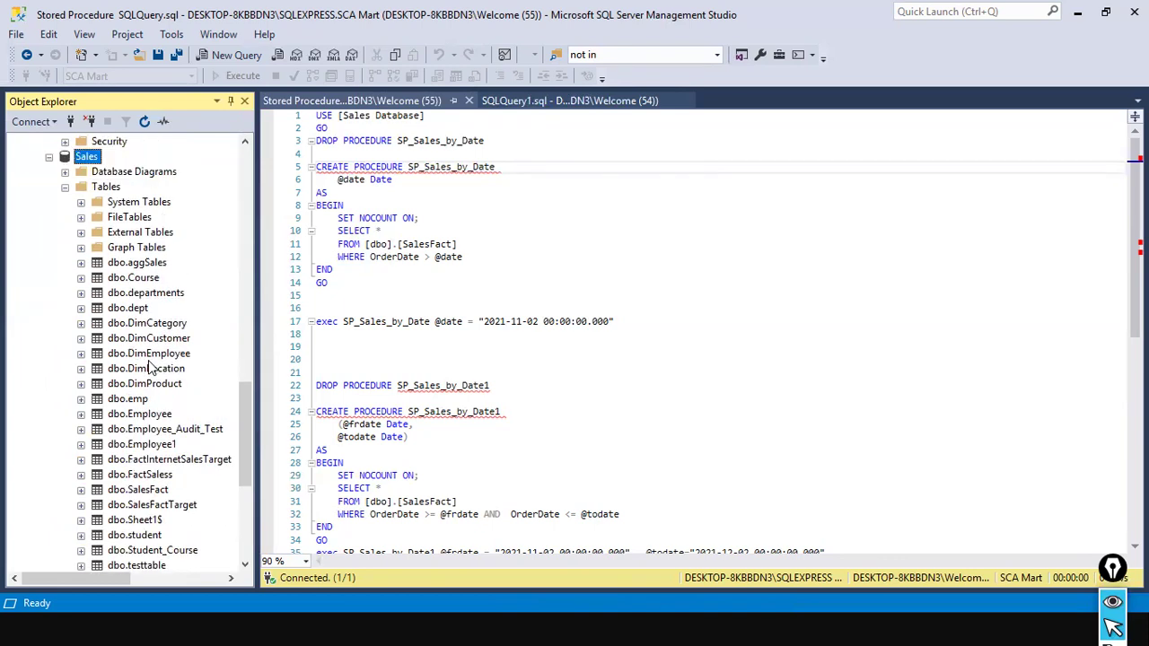
{"action": "scroll", "coordinate": [161, 401], "scroll_direction": "up", "scroll_amount": 3}
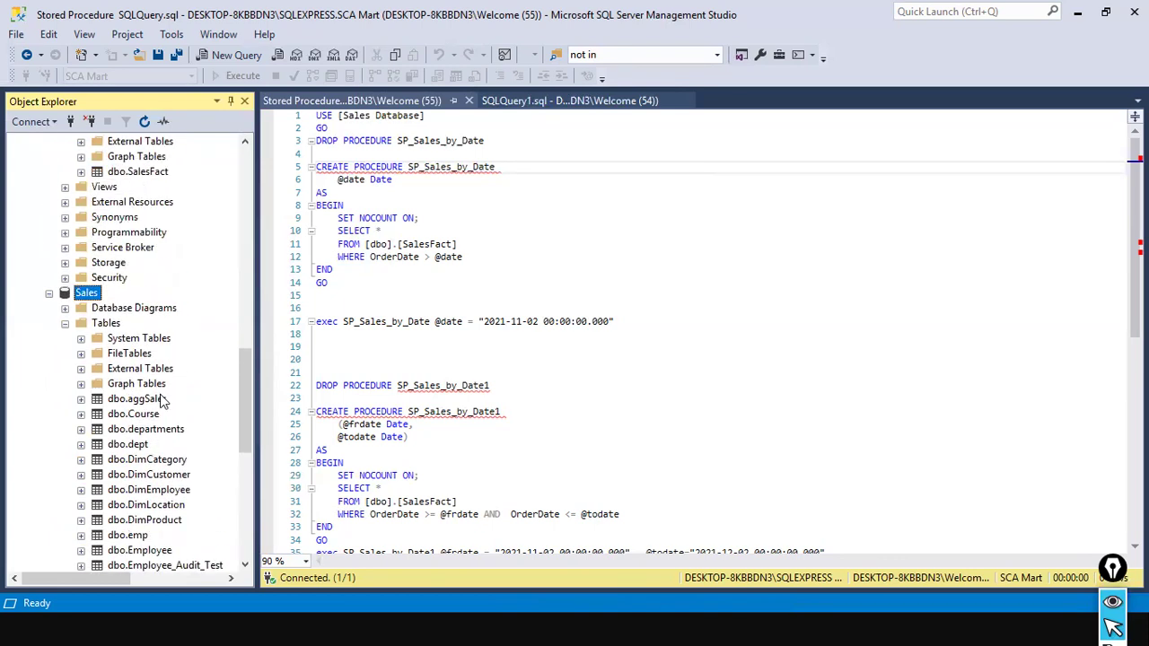
{"action": "scroll", "coordinate": [162, 401], "scroll_direction": "up", "scroll_amount": 3}
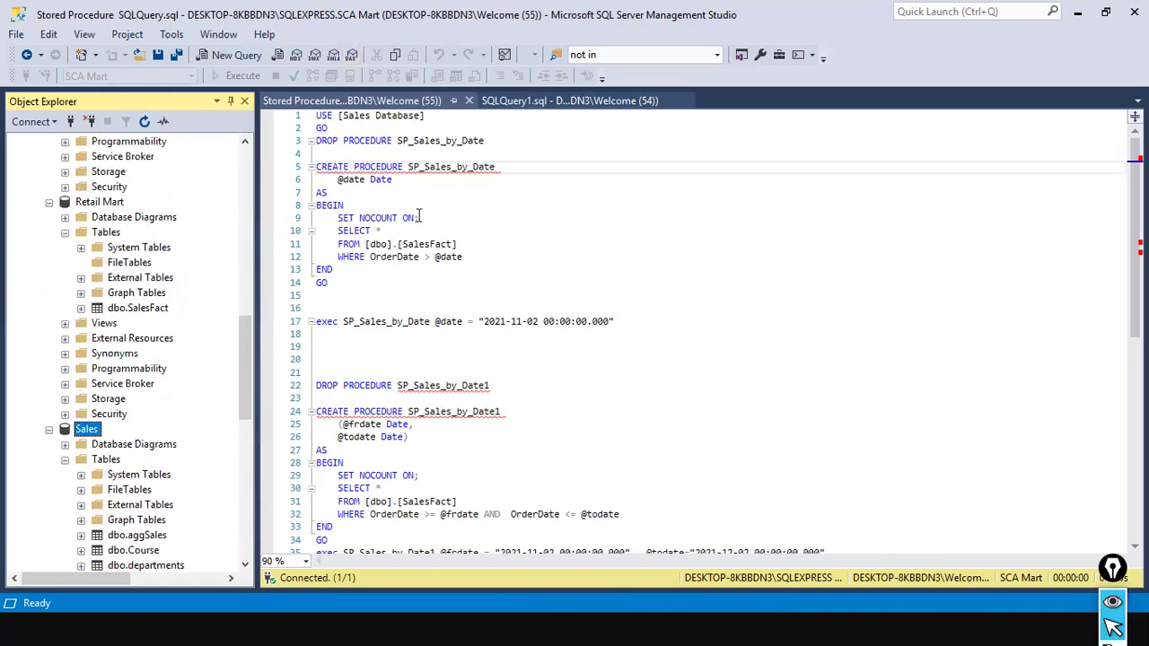
{"action": "left_click", "coordinate": [476, 218]}
{"action": "left_click", "coordinate": [87, 429]}
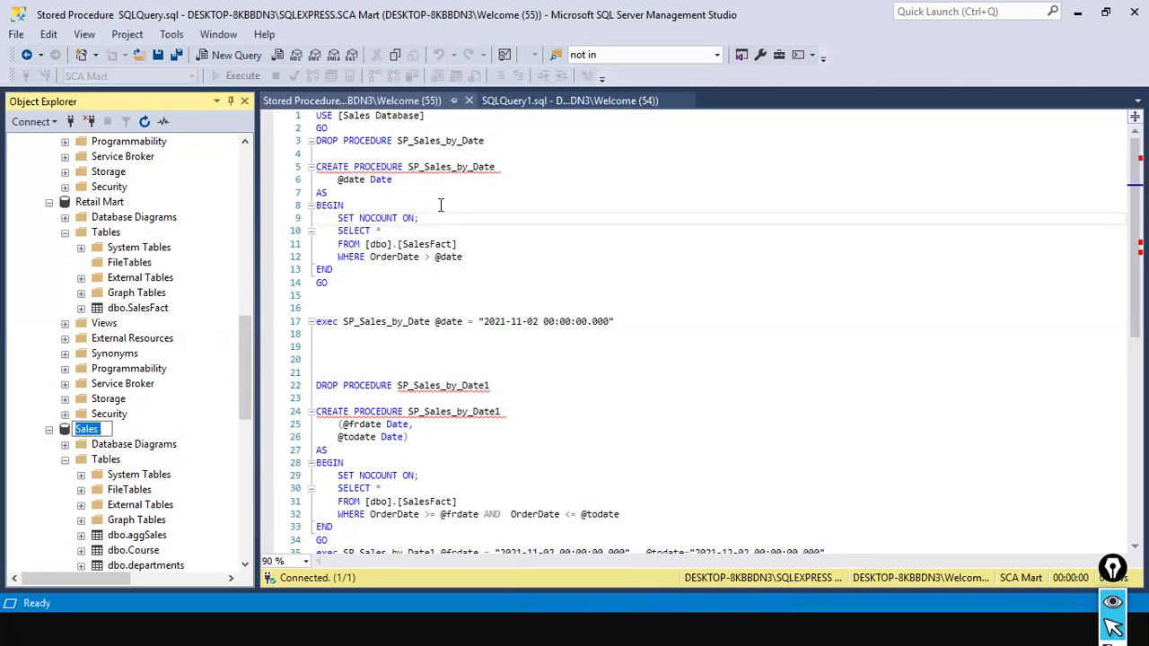
{"action": "left_click", "coordinate": [495, 159]}
Step: Expand the Tables folder of Sales Database and collapse the Sales database
{"action": "scroll", "coordinate": [122, 408], "scroll_direction": "down", "scroll_amount": 11}
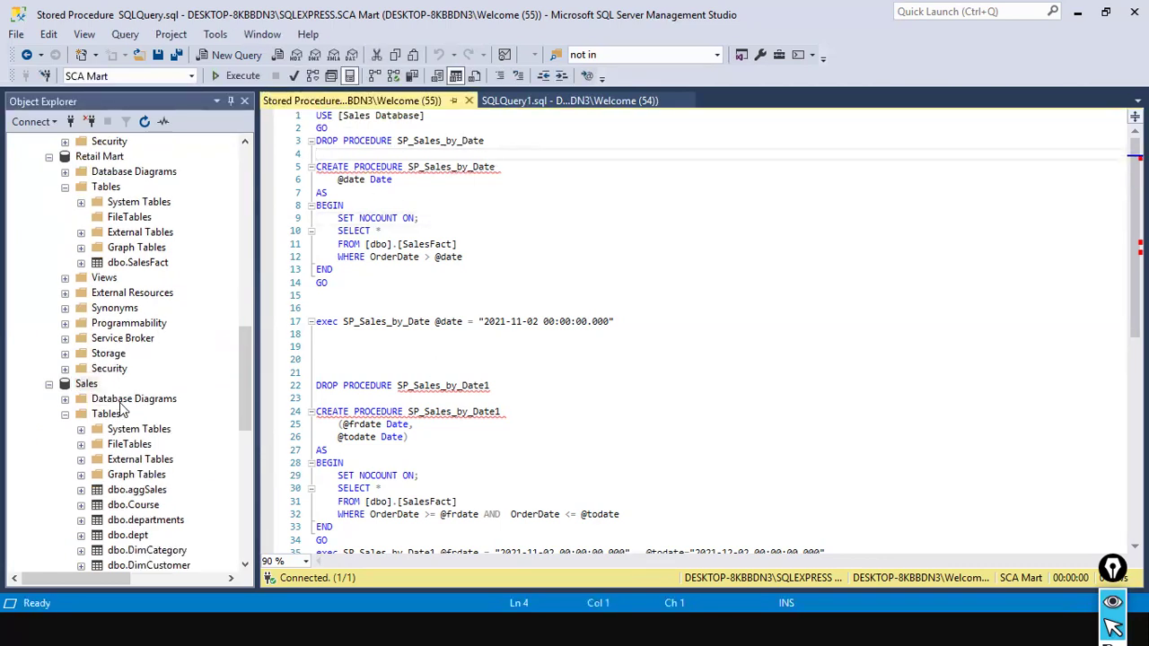
{"action": "left_click", "coordinate": [108, 460]}
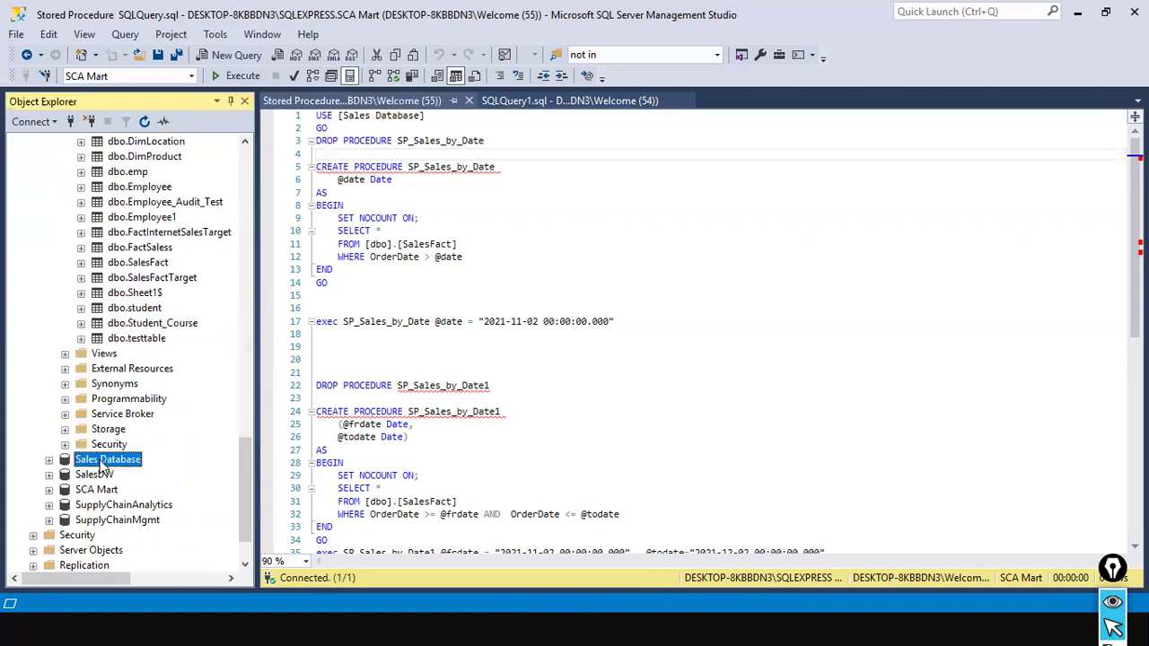
{"action": "left_click", "coordinate": [48, 460]}
{"action": "left_click", "coordinate": [64, 490]}
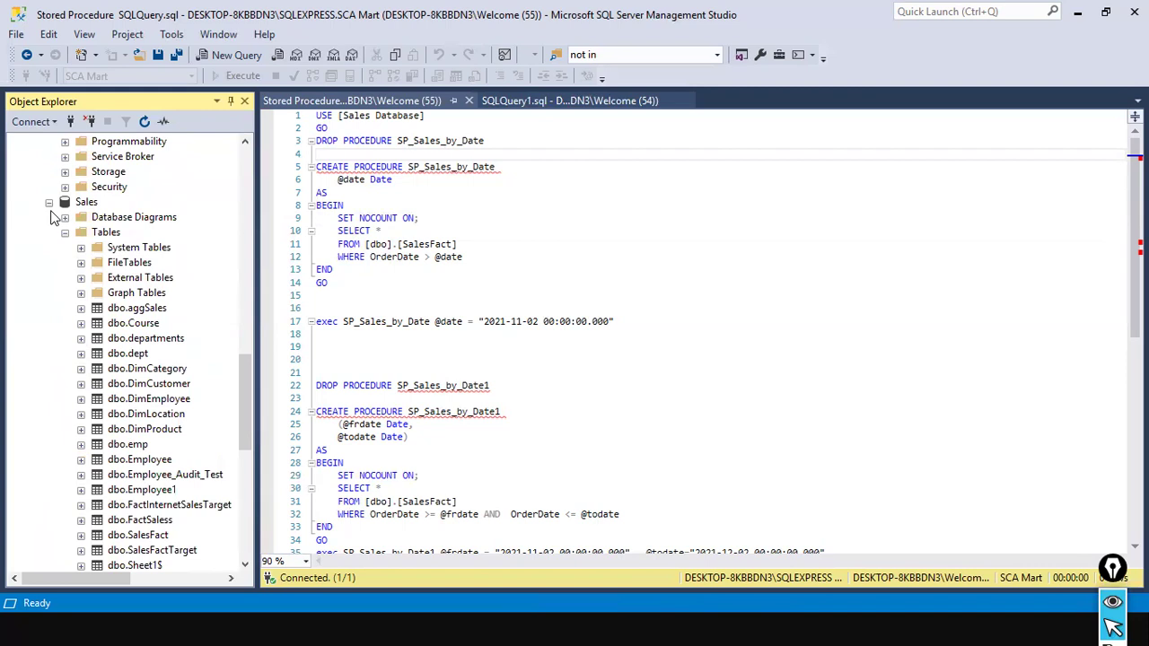
{"action": "left_click", "coordinate": [50, 203]}
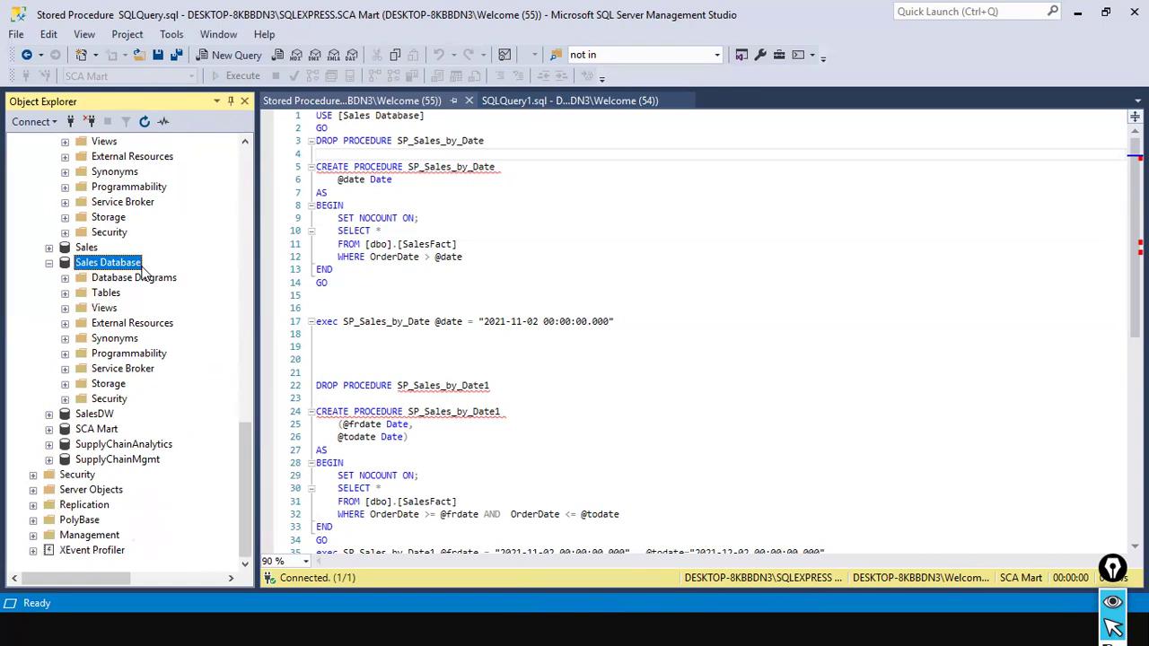
{"action": "left_click", "coordinate": [65, 293]}
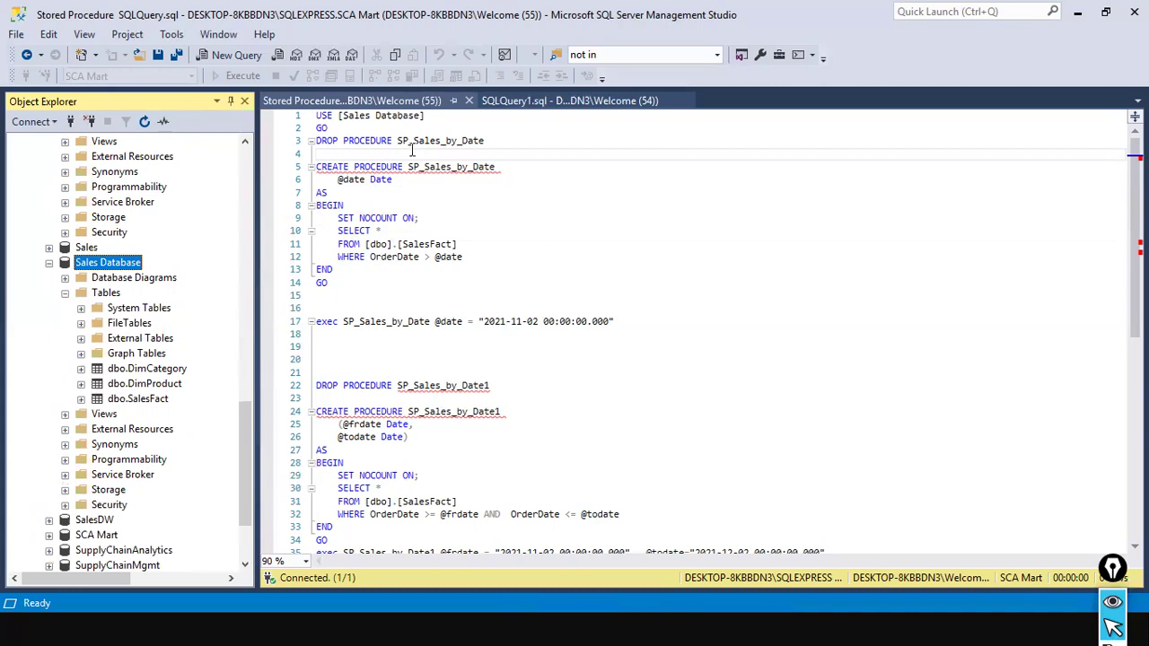
Step: Execute only the USE [Sales Database] and GO lines to switch the query's database context
{"action": "left_click_drag", "start_coordinate": [467, 127], "coordinate": [315, 115]}
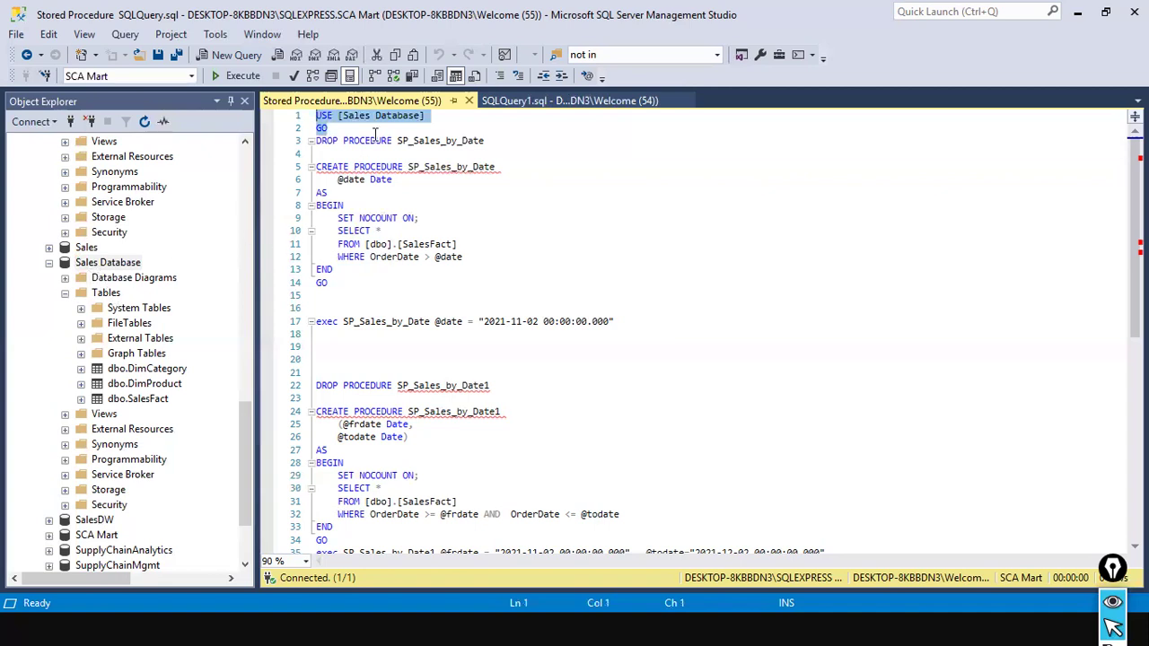
{"action": "left_click", "coordinate": [244, 78]}
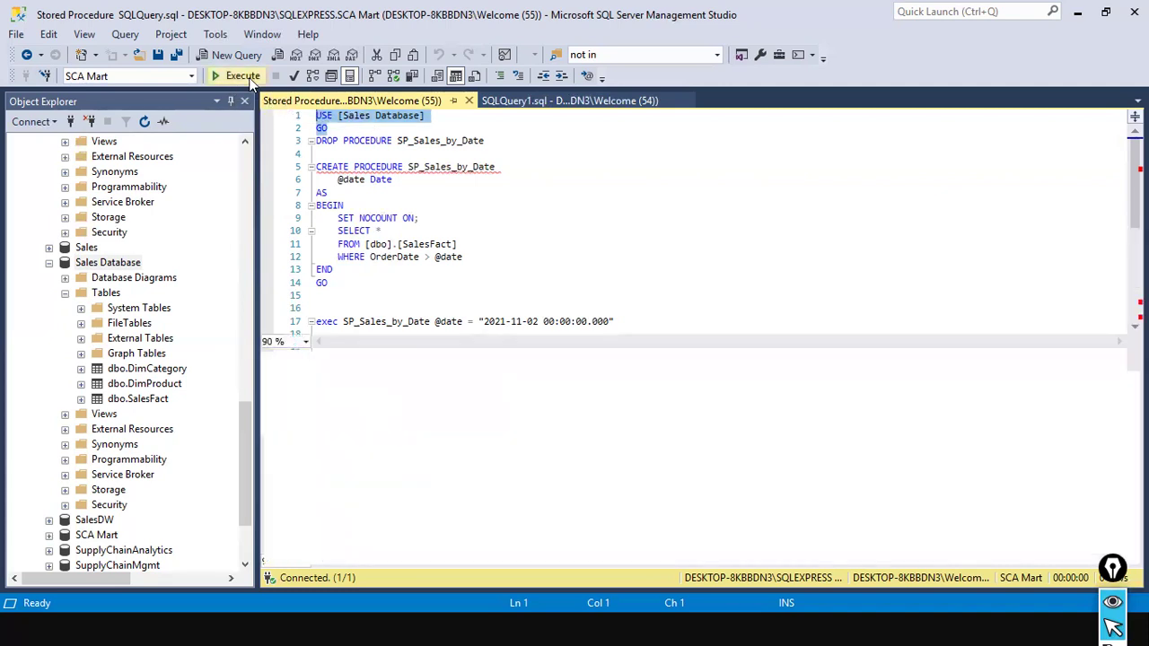
{"action": "left_click", "coordinate": [408, 192]}
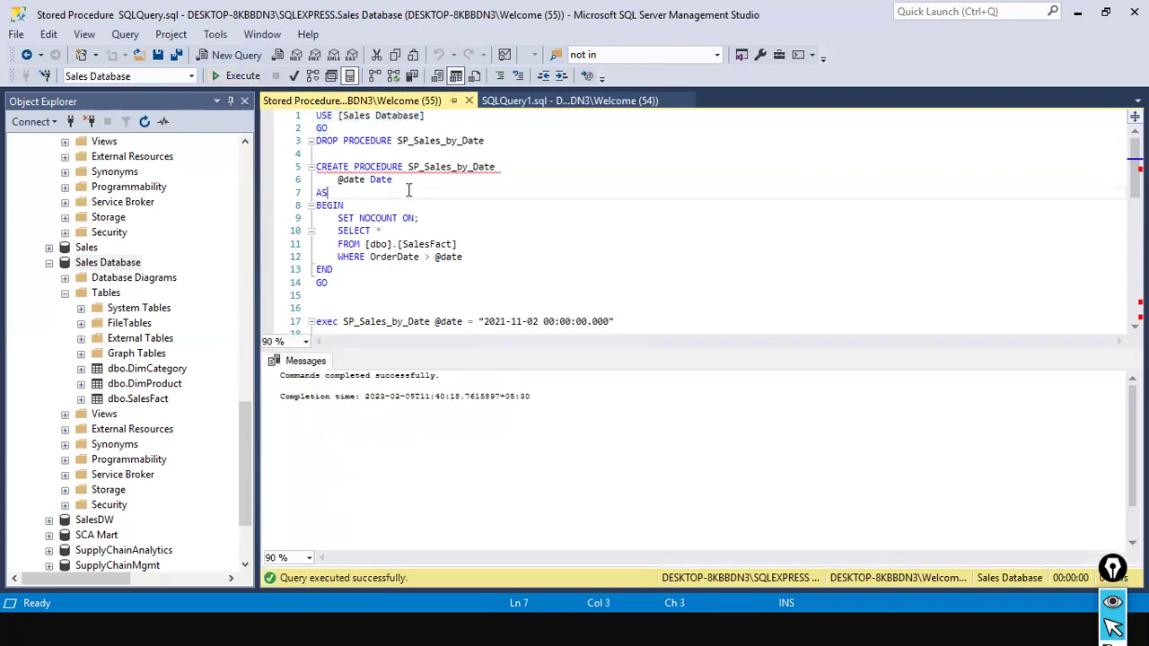
Step: Execute only the DROP PROCEDURE SP_Sales_by_Date statement
{"action": "left_click_drag", "start_coordinate": [510, 141], "coordinate": [314, 142]}
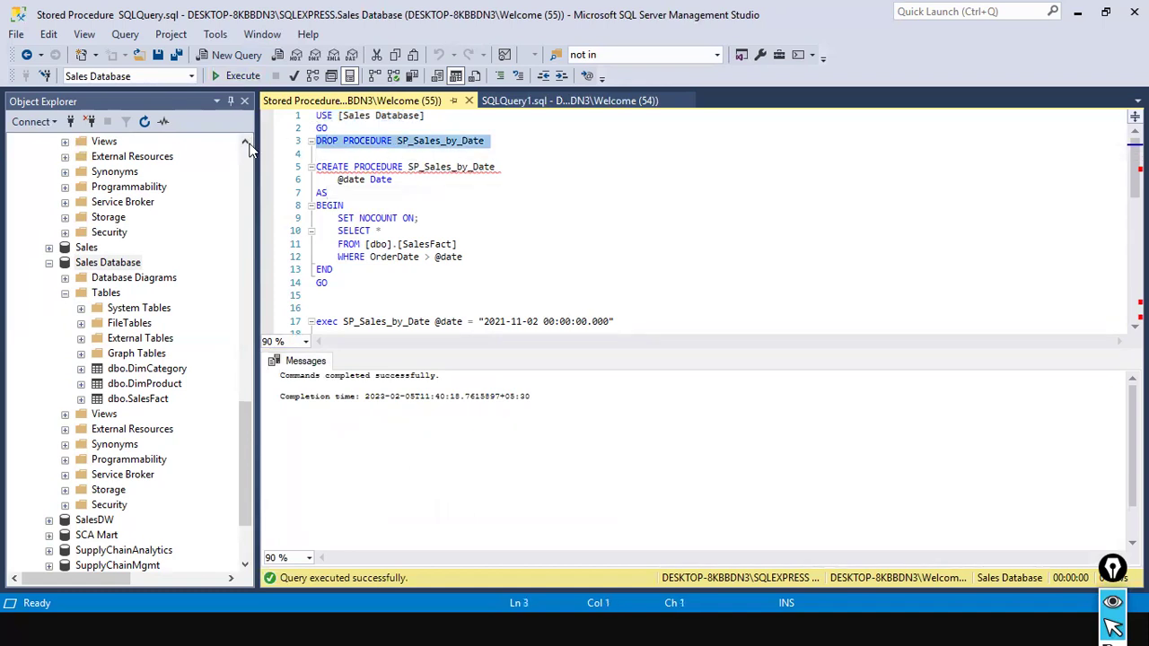
{"action": "left_click", "coordinate": [235, 76]}
{"action": "left_click", "coordinate": [453, 229]}
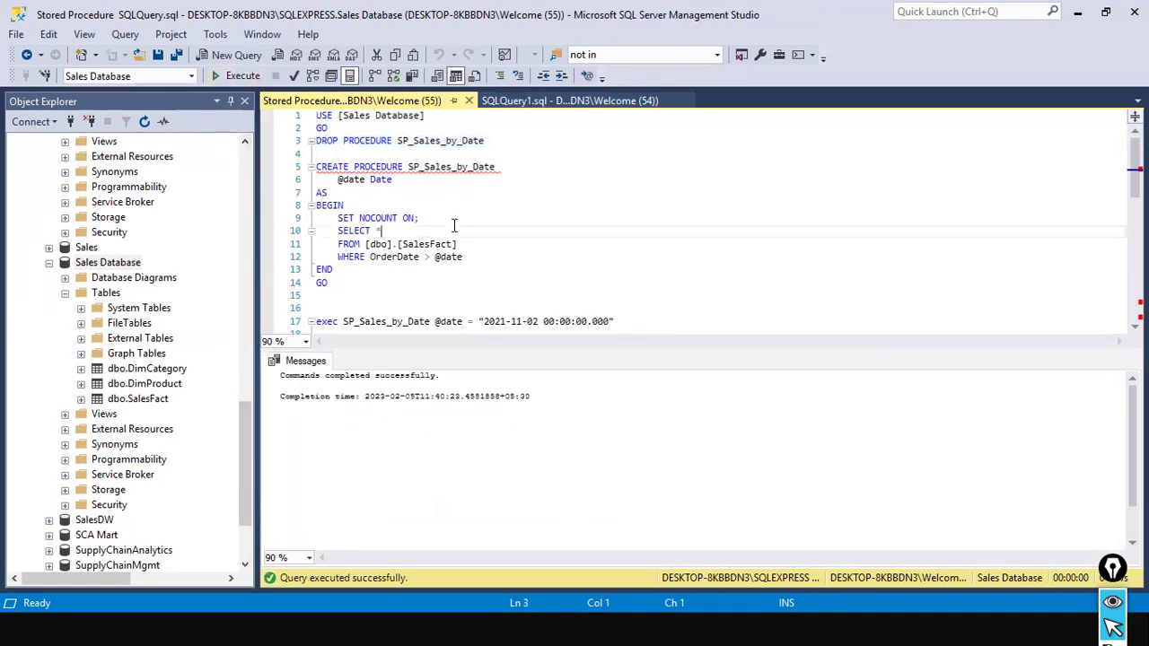
{"action": "left_click", "coordinate": [446, 141]}
{"action": "left_click_drag", "start_coordinate": [508, 141], "coordinate": [315, 142]}
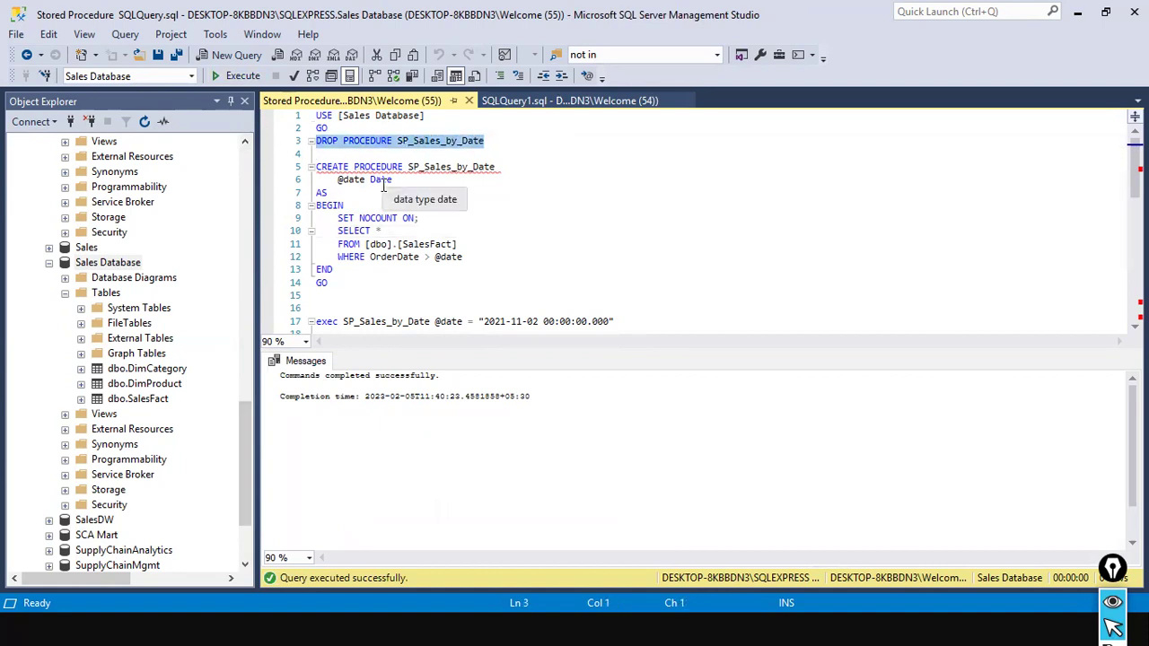
{"action": "key", "text": "End"}
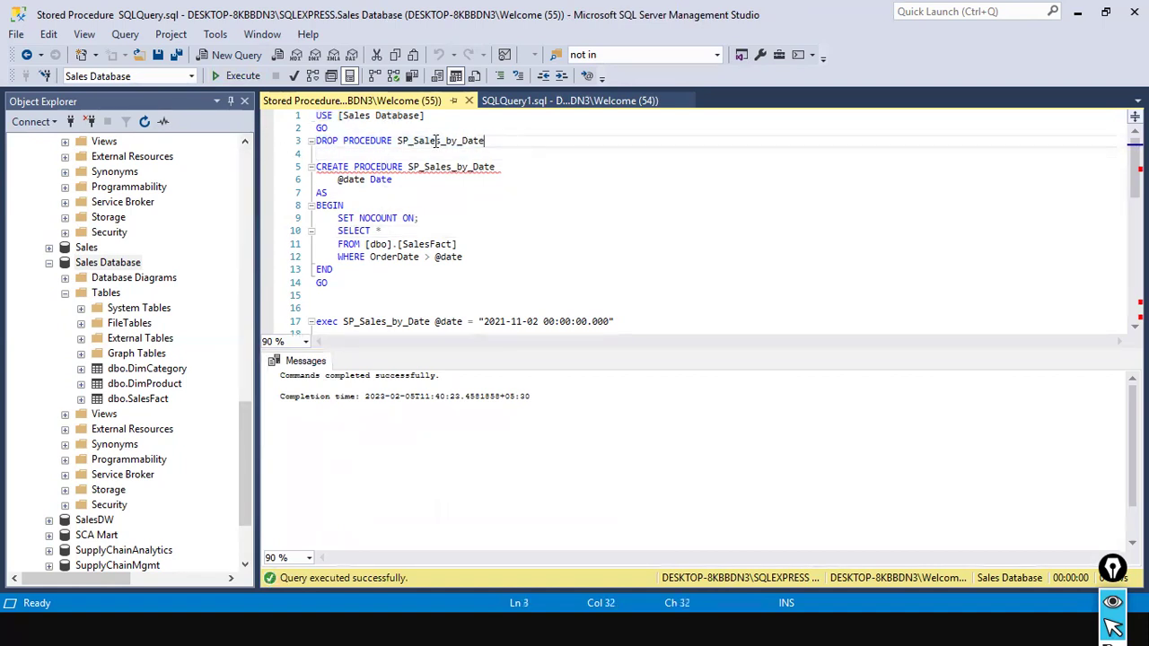
Step: Review the DROP PROCEDURE statement and the full CREATE PROCEDURE block for SP_Sales_by_Date, including its query body
{"action": "key", "text": "shift+Home"}
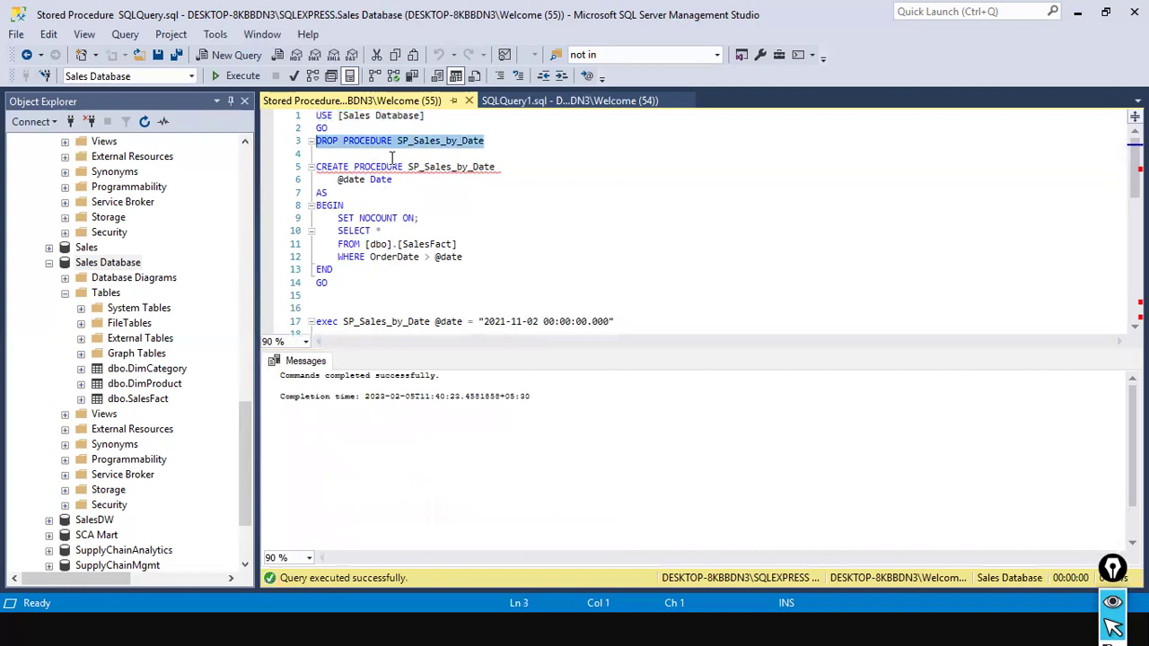
{"action": "left_click", "coordinate": [420, 154]}
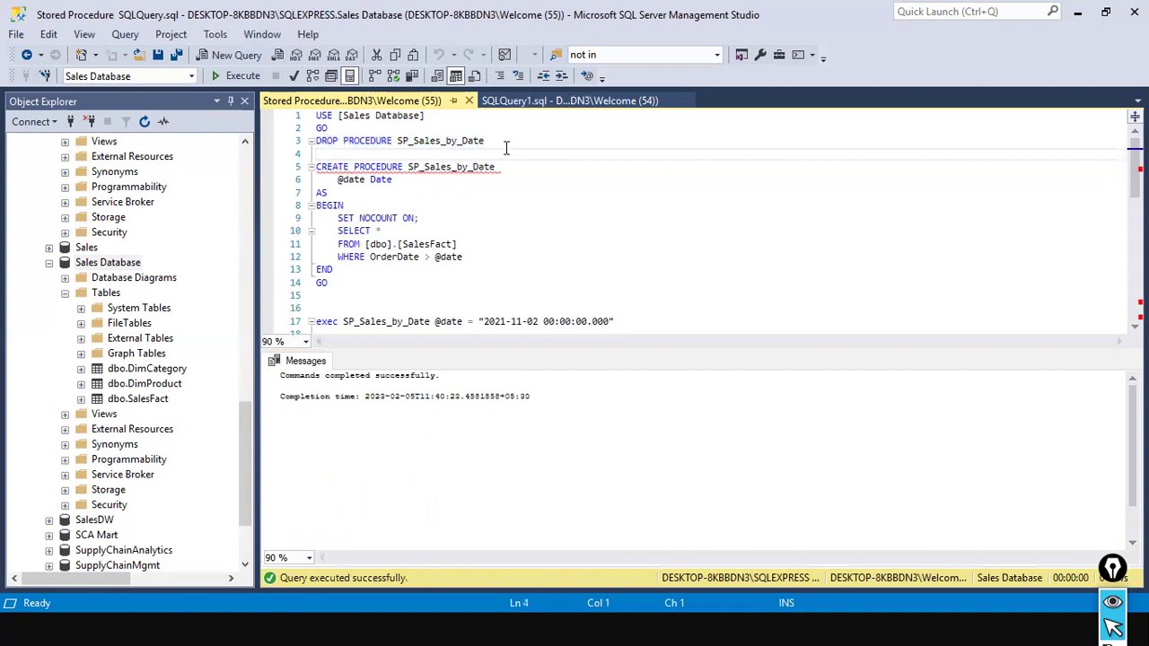
{"action": "left_click_drag", "start_coordinate": [489, 141], "coordinate": [286, 141]}
{"action": "left_click", "coordinate": [576, 217]}
{"action": "left_click", "coordinate": [427, 154]}
{"action": "left_click_drag", "start_coordinate": [333, 283], "coordinate": [316, 167]}
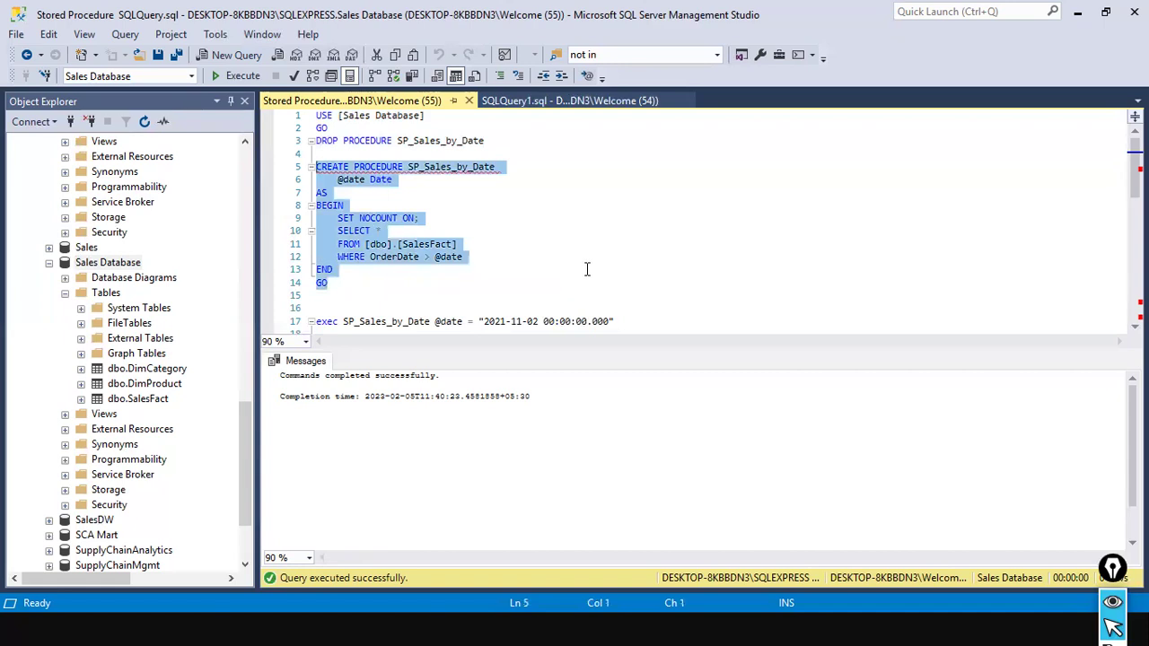
{"action": "left_click", "coordinate": [521, 272]}
{"action": "left_click_drag", "start_coordinate": [470, 259], "coordinate": [319, 224]}
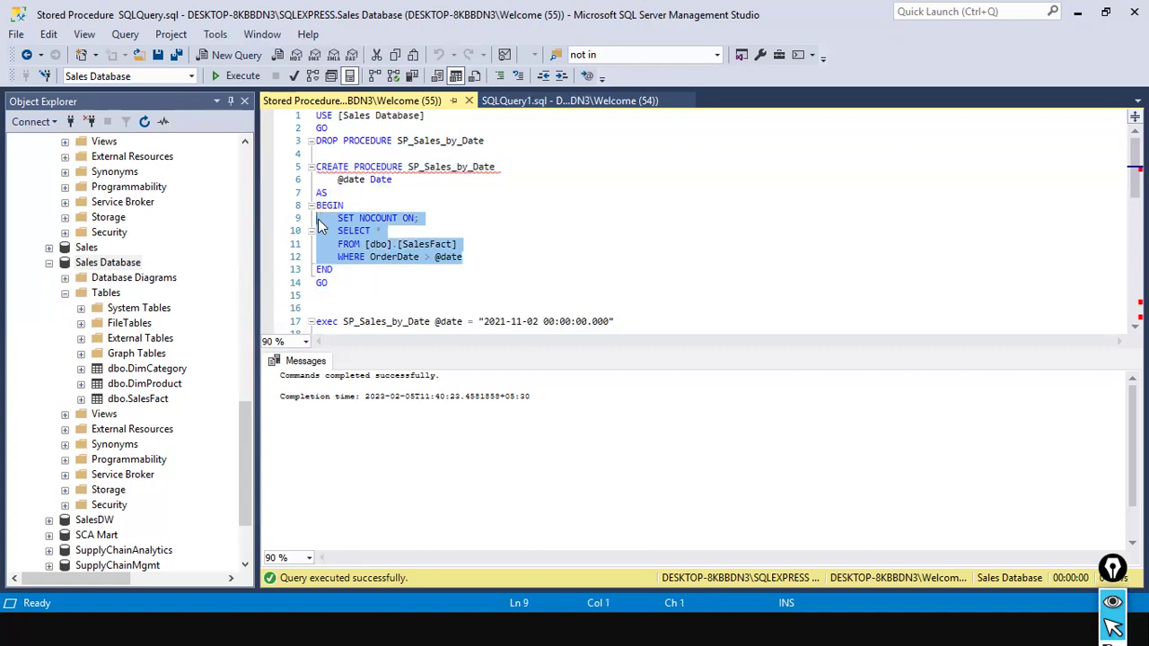
{"action": "left_click", "coordinate": [418, 195]}
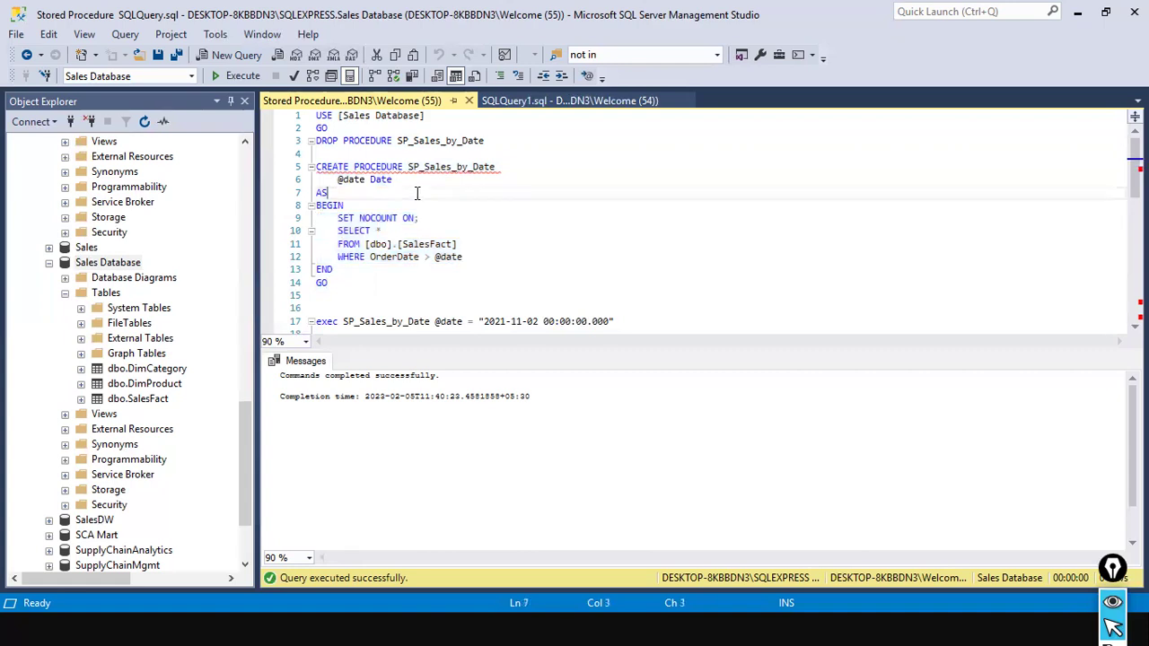
{"action": "left_click_drag", "start_coordinate": [403, 169], "coordinate": [287, 166]}
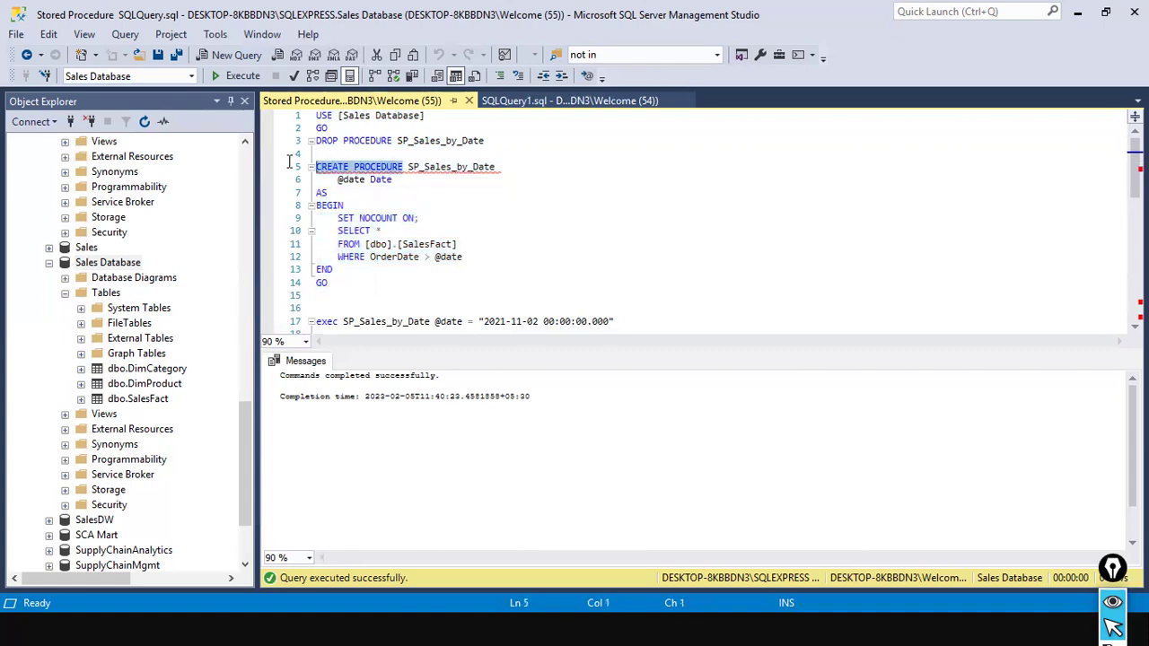
{"action": "left_click", "coordinate": [408, 169]}
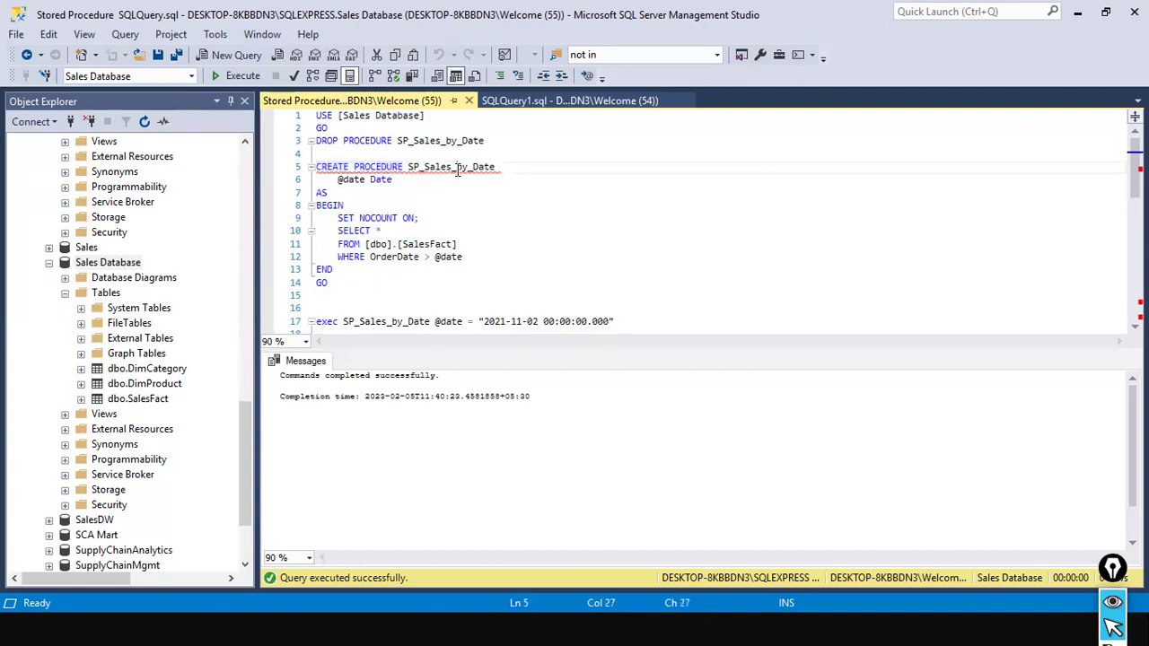
{"action": "left_click_drag", "start_coordinate": [408, 168], "coordinate": [515, 175]}
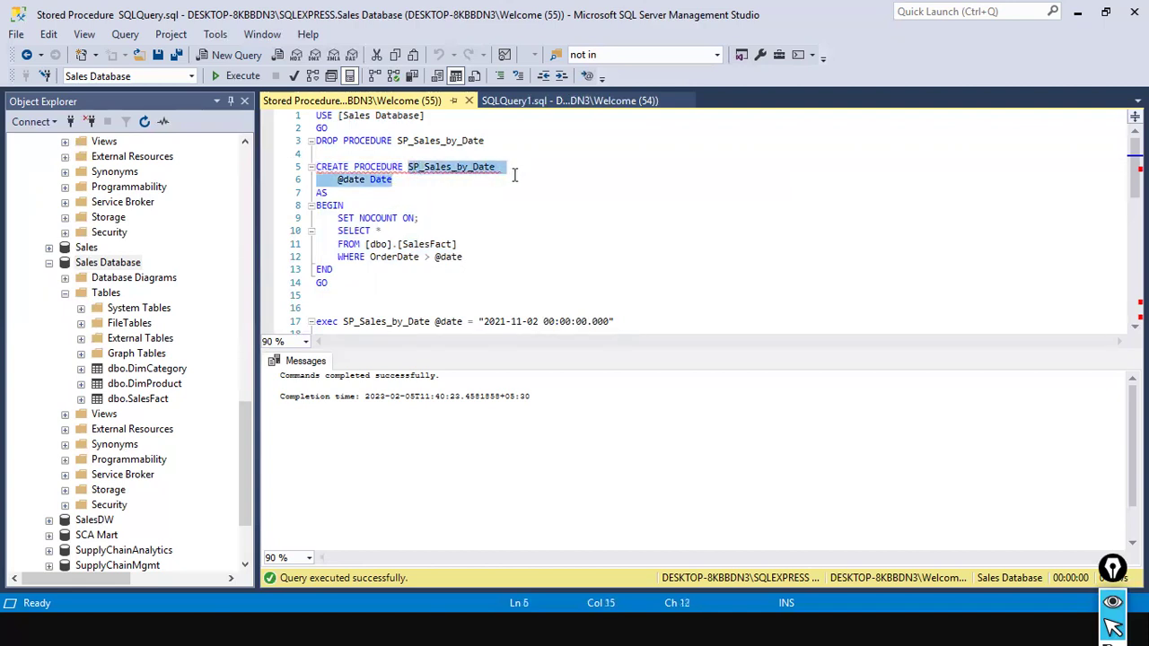
{"action": "left_click", "coordinate": [514, 175]}
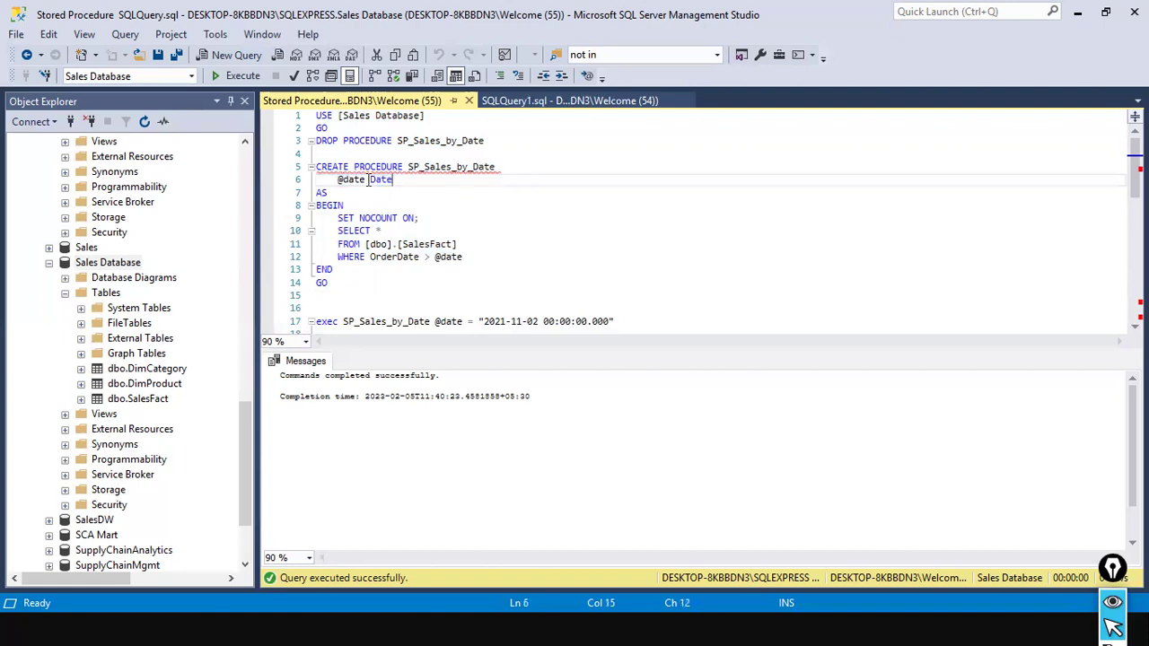
{"action": "left_click_drag", "start_coordinate": [339, 179], "coordinate": [392, 179]}
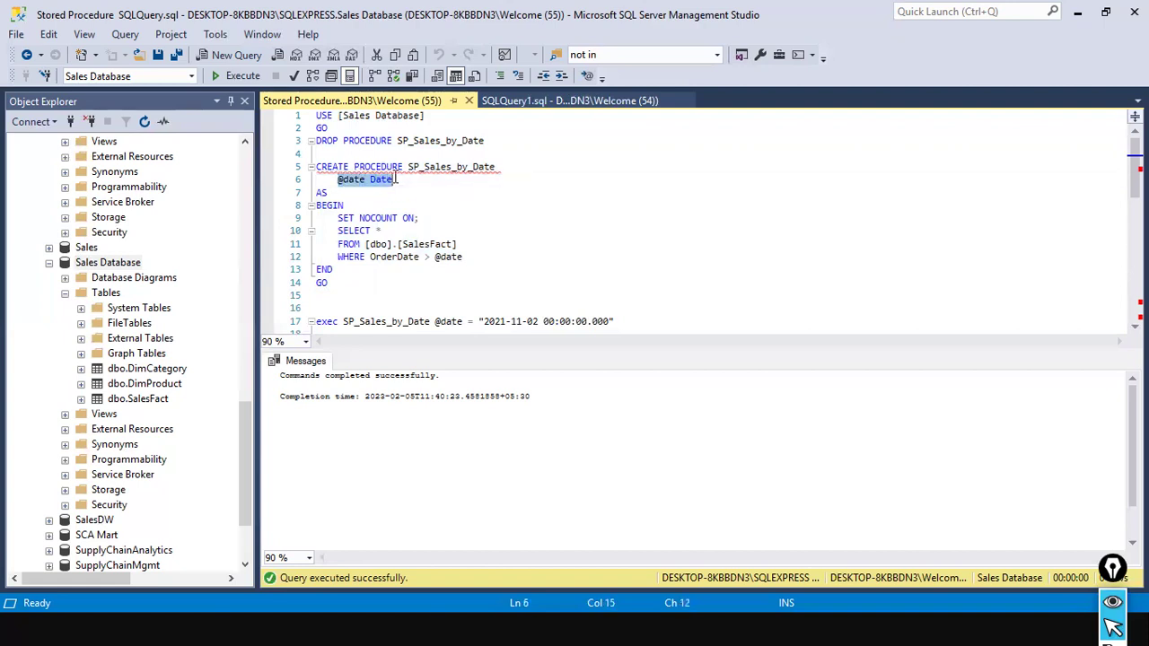
{"action": "left_click", "coordinate": [342, 184]}
{"action": "double_click", "coordinate": [362, 182]}
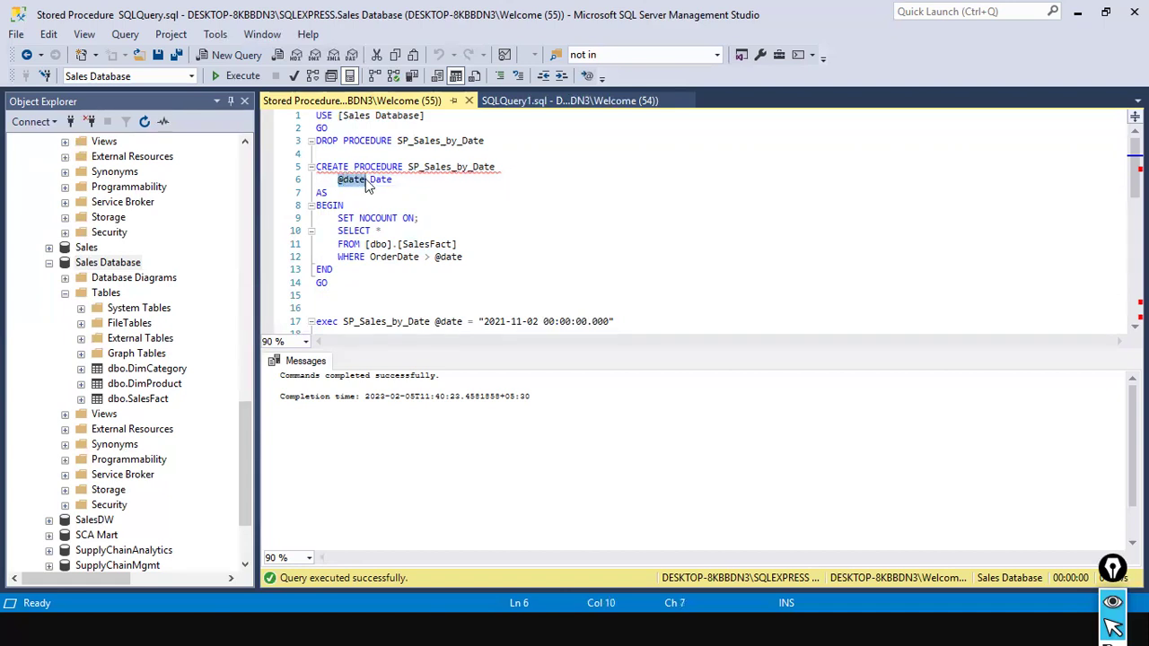
{"action": "left_click", "coordinate": [382, 185]}
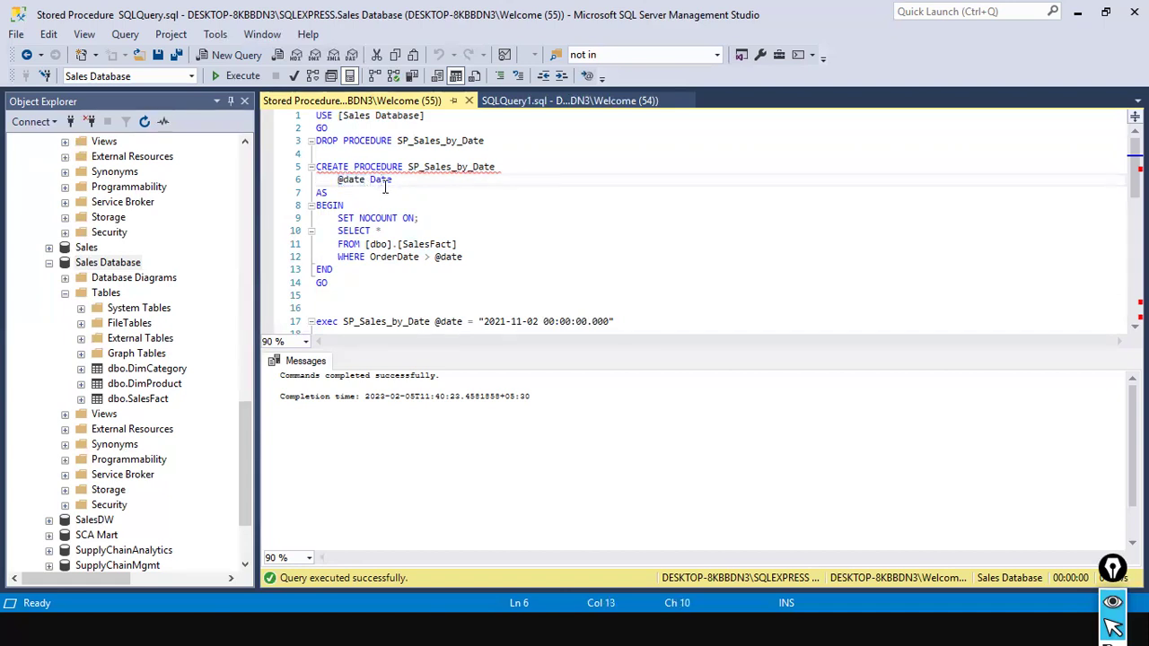
{"action": "double_click", "coordinate": [360, 183]}
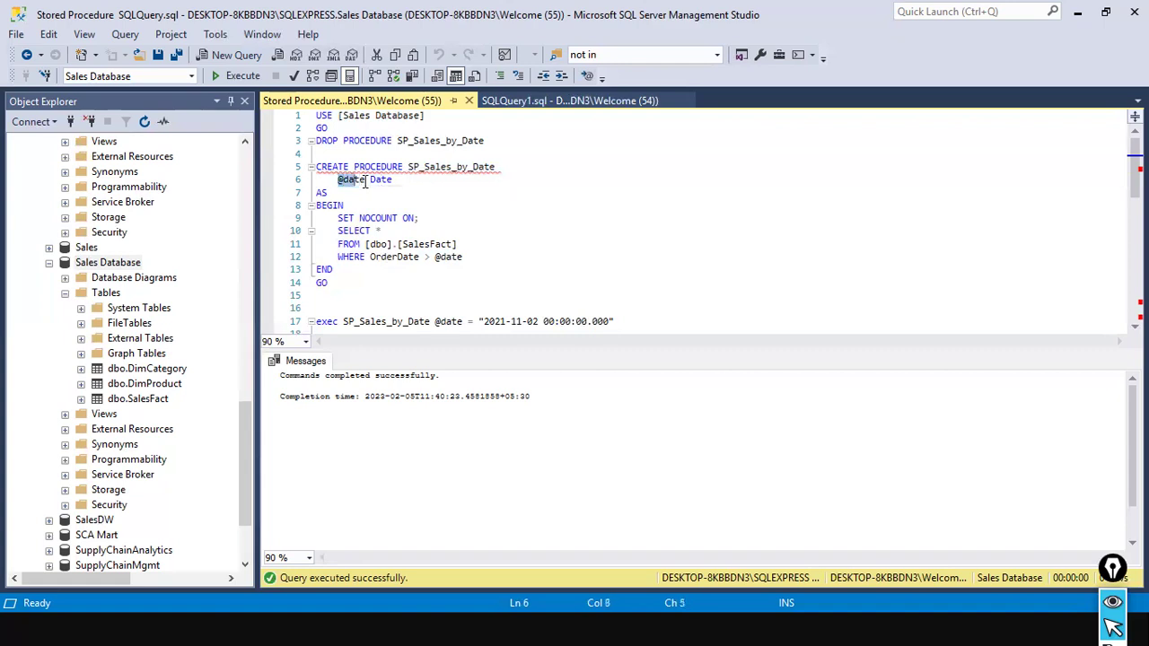
{"action": "left_click_drag", "start_coordinate": [329, 194], "coordinate": [309, 193]}
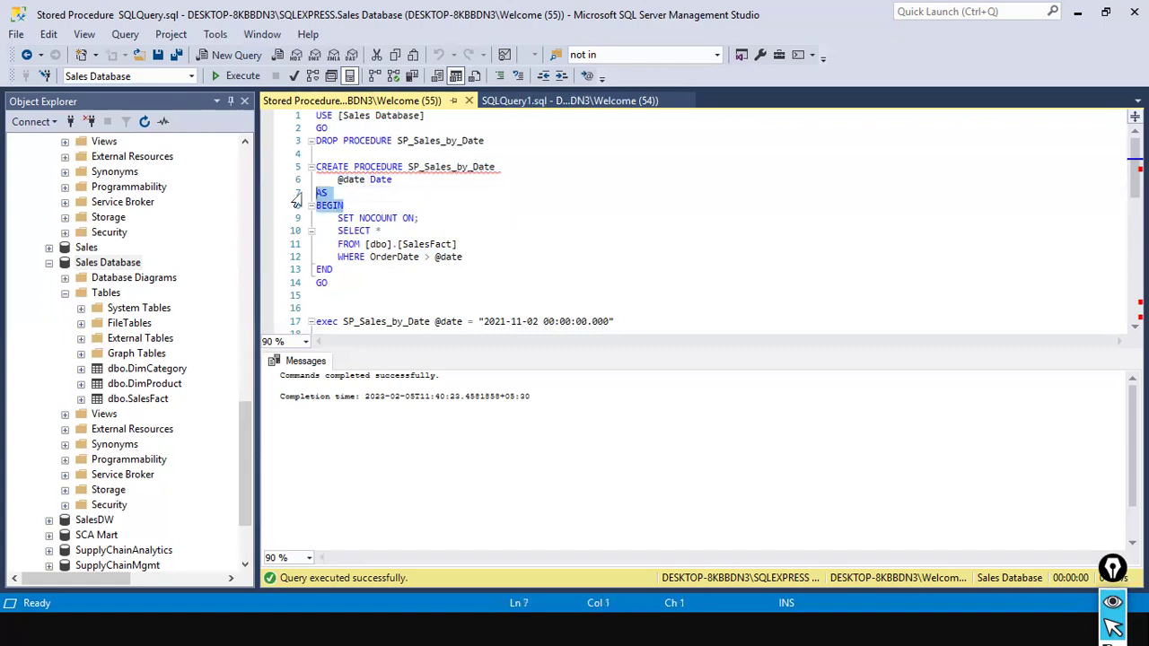
{"action": "left_click", "coordinate": [371, 217]}
{"action": "left_click", "coordinate": [378, 244]}
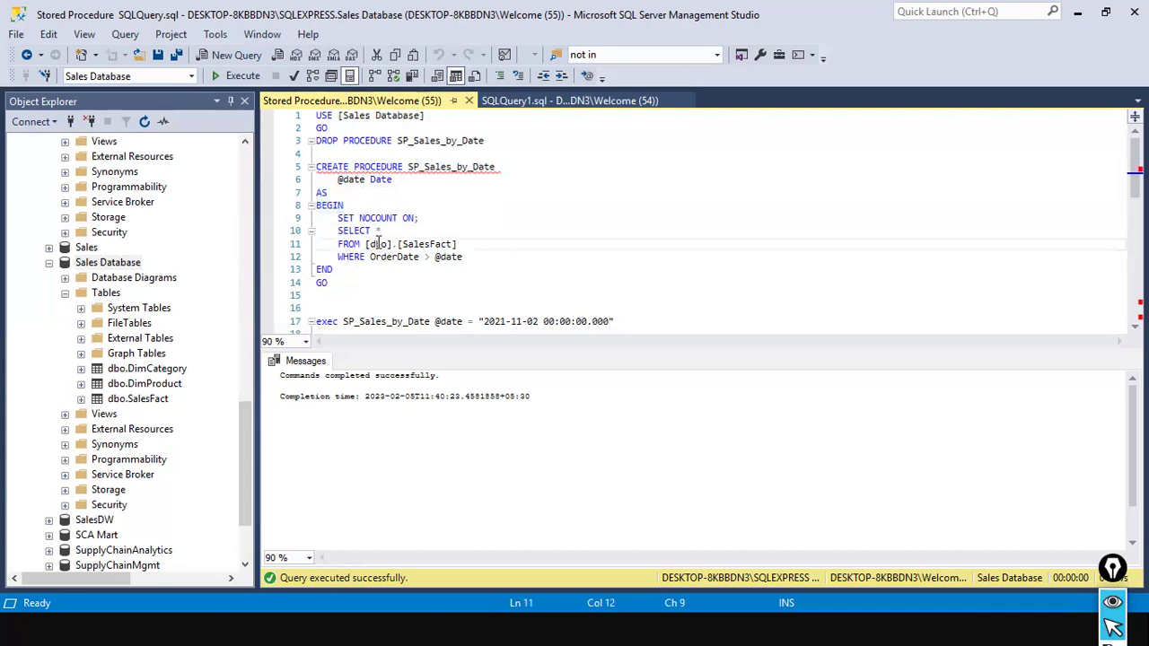
{"action": "left_click", "coordinate": [488, 245]}
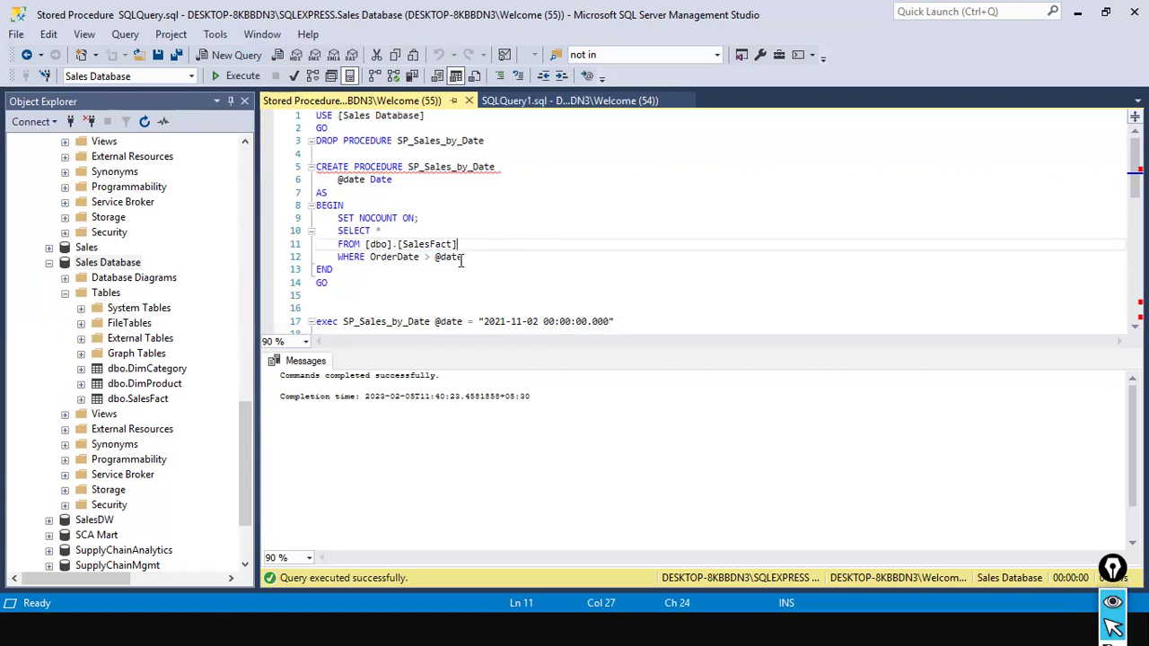
{"action": "left_click", "coordinate": [475, 260]}
{"action": "key", "text": "Up"}
{"action": "key", "text": "Up"}
{"action": "key", "text": "Up"}
{"action": "key", "text": "Up"}
{"action": "key", "text": "Up"}
{"action": "key", "text": "Up"}
{"action": "key", "text": "Home"}
{"action": "key", "text": "shift+Right"}
{"action": "key", "text": "shift+Right"}
{"action": "key", "text": "shift+Right"}
{"action": "key", "text": "shift+Right"}
{"action": "key", "text": "shift+Right"}
{"action": "key", "text": "shift+Right"}
{"action": "key", "text": "shift+Right"}
{"action": "left_click", "coordinate": [459, 262]}
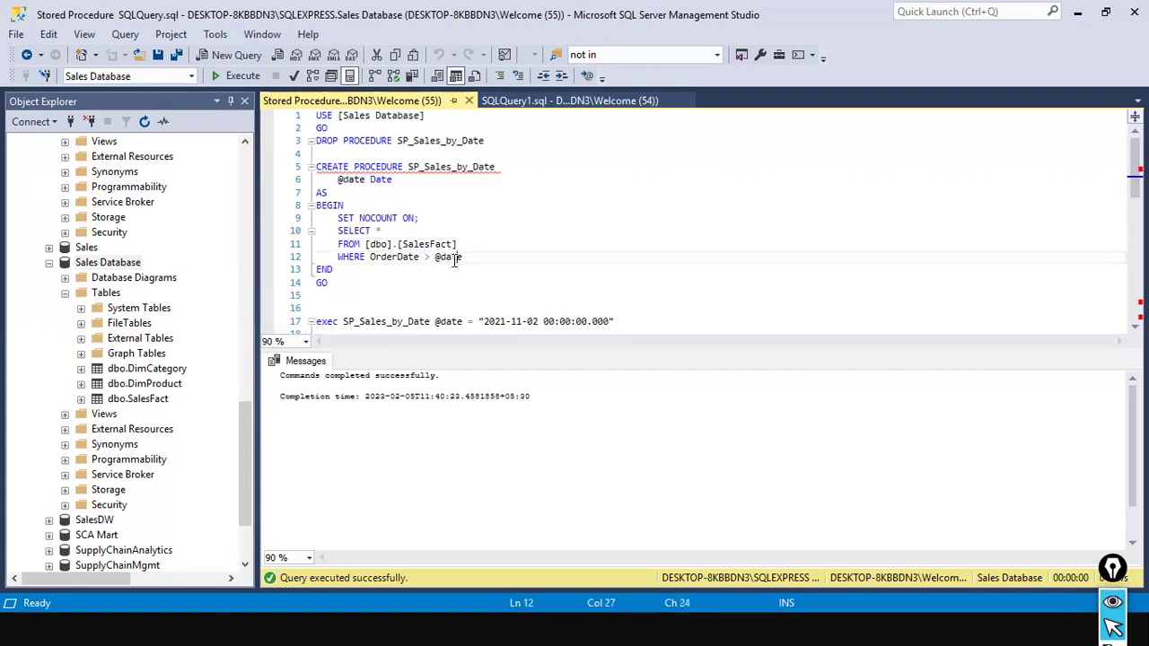
{"action": "left_click_drag", "start_coordinate": [436, 258], "coordinate": [464, 261]}
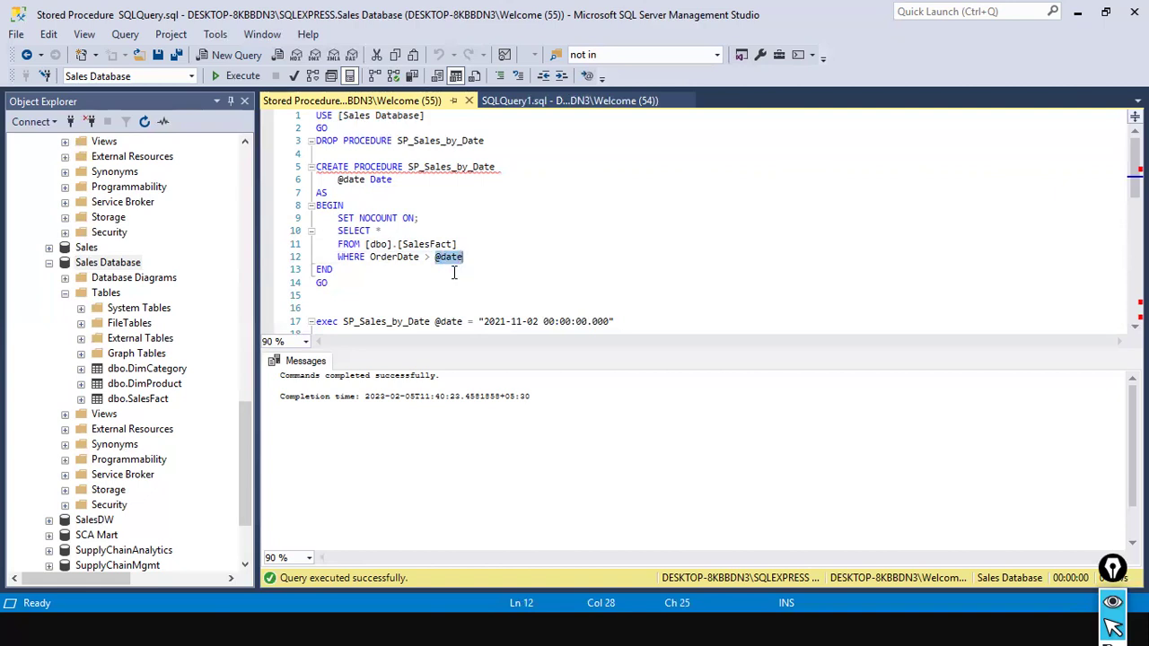
{"action": "left_click_drag", "start_coordinate": [613, 320], "coordinate": [482, 316]}
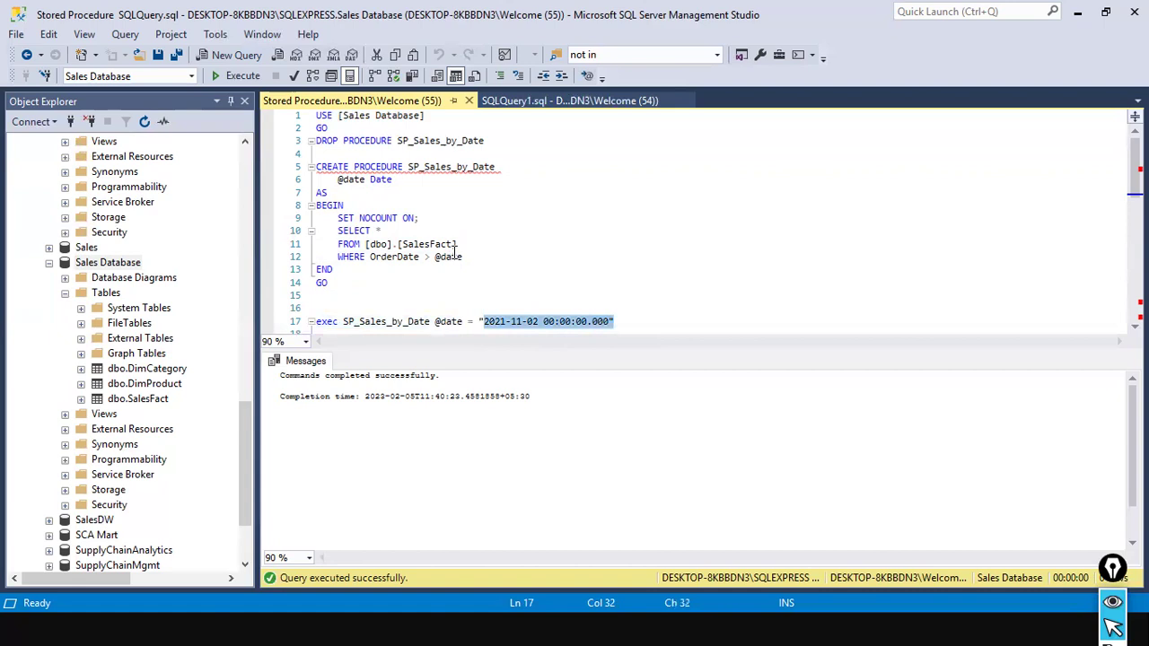
{"action": "left_click_drag", "start_coordinate": [377, 273], "coordinate": [339, 192]}
{"action": "left_click_drag", "start_coordinate": [347, 284], "coordinate": [301, 170]}
{"action": "left_click", "coordinate": [359, 238]}
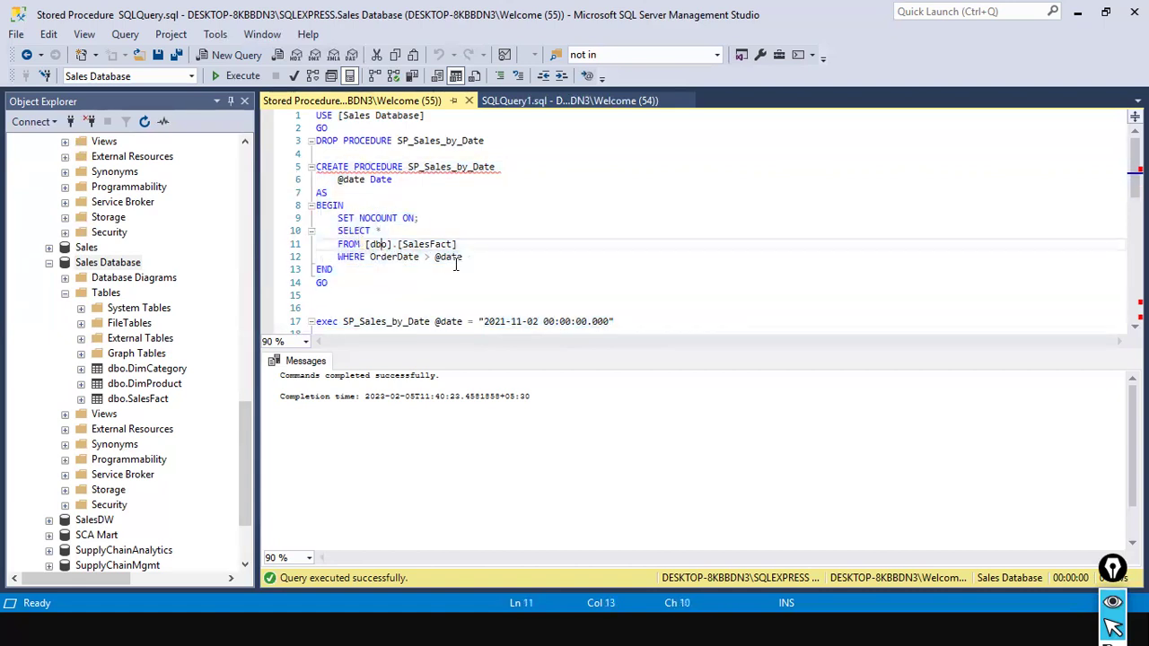
{"action": "left_click_drag", "start_coordinate": [463, 257], "coordinate": [339, 218]}
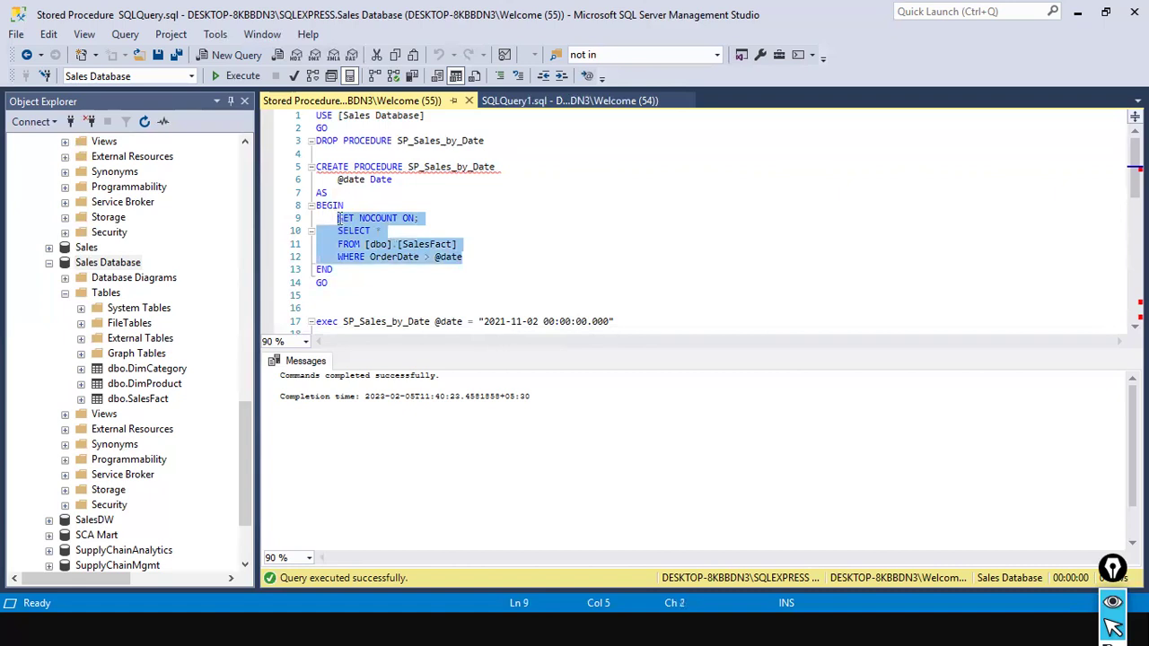
{"action": "left_click", "coordinate": [499, 235]}
{"action": "left_click", "coordinate": [443, 281]}
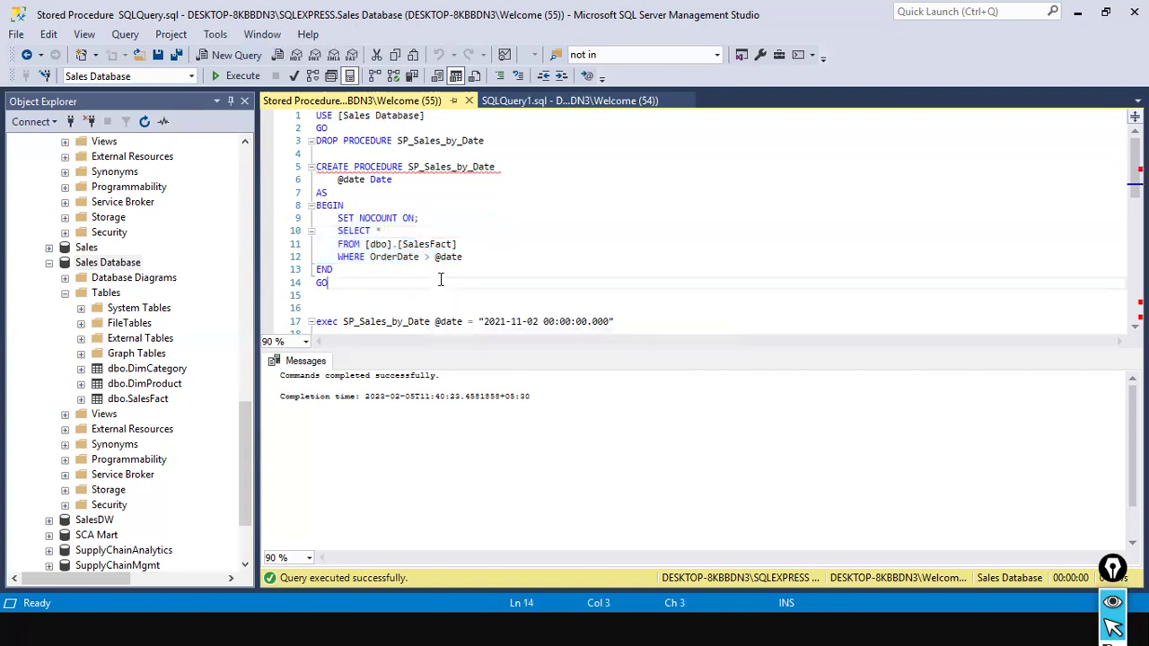
{"action": "double_click", "coordinate": [458, 256]}
{"action": "left_click", "coordinate": [395, 284]}
Step: Execute only the CREATE PROCEDURE SP_Sales_by_Date block, from the CREATE line through its closing GO
{"action": "left_click_drag", "start_coordinate": [331, 283], "coordinate": [304, 174]}
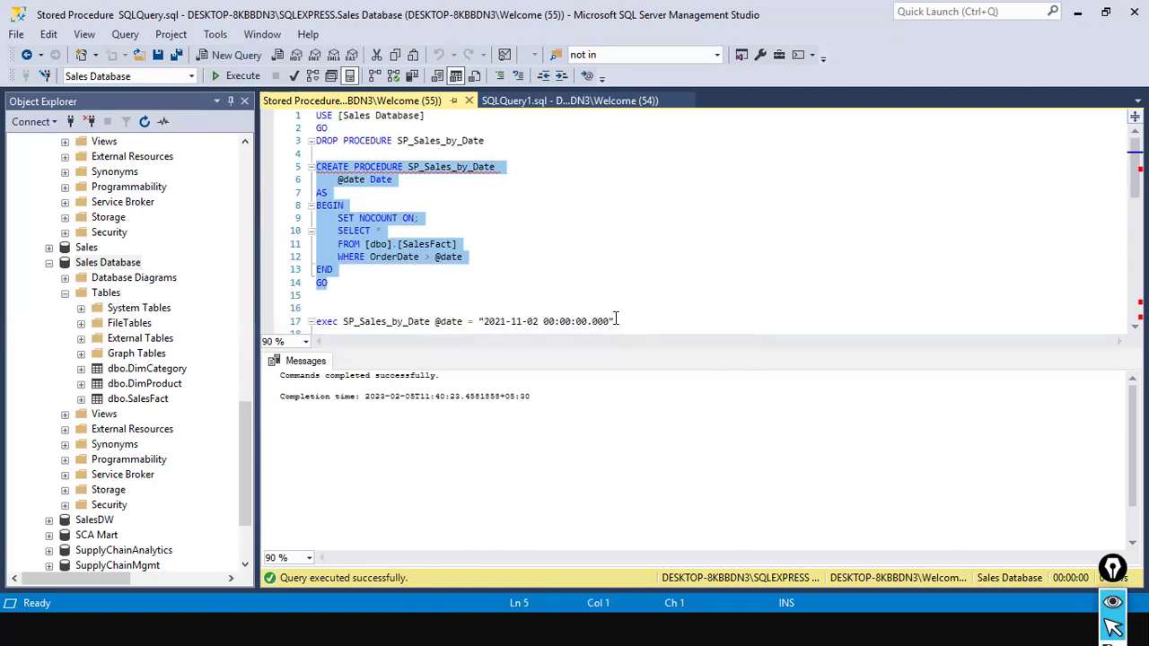
{"action": "left_click", "coordinate": [221, 77]}
{"action": "left_click", "coordinate": [505, 283]}
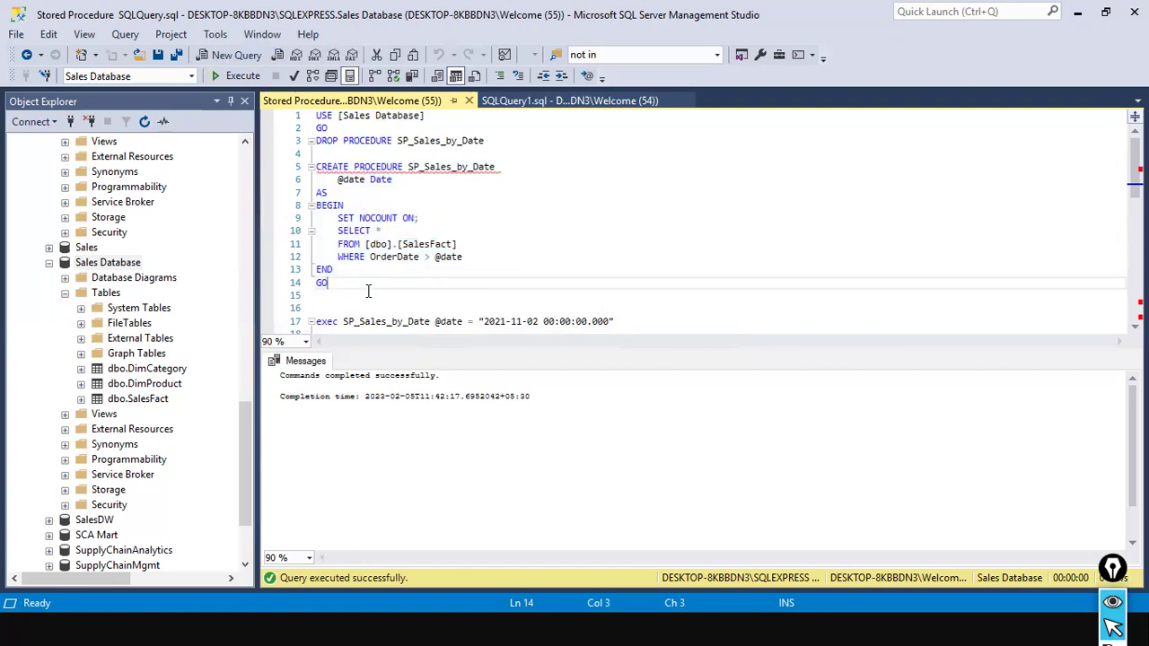
{"action": "left_click", "coordinate": [368, 322]}
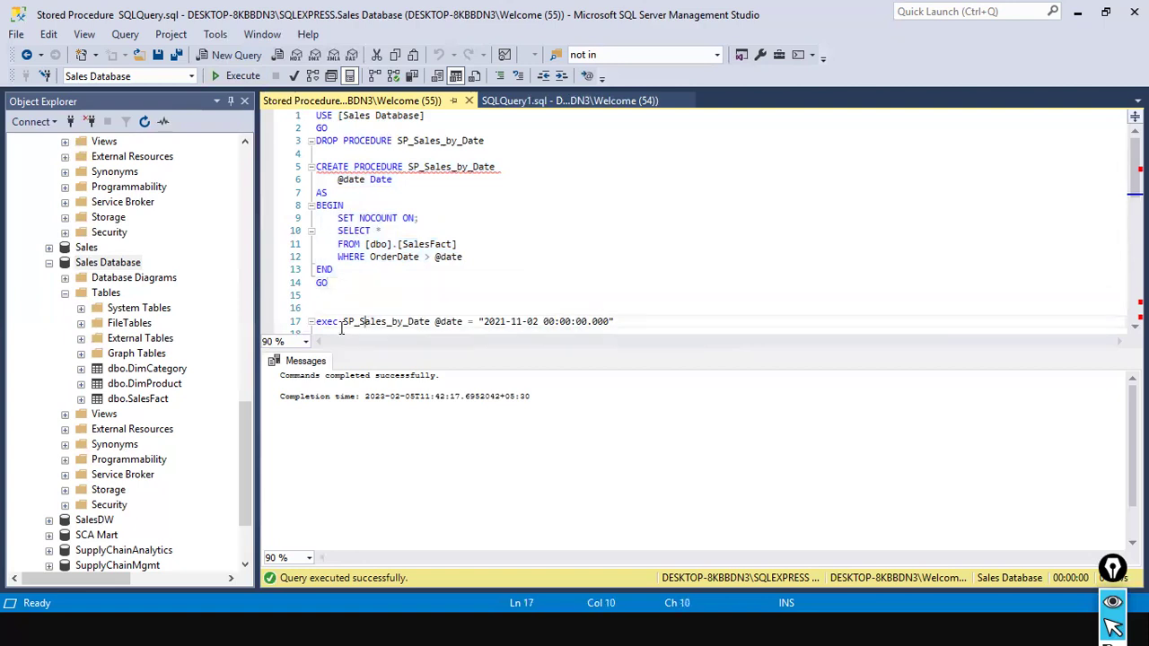
{"action": "left_click_drag", "start_coordinate": [316, 322], "coordinate": [425, 325]}
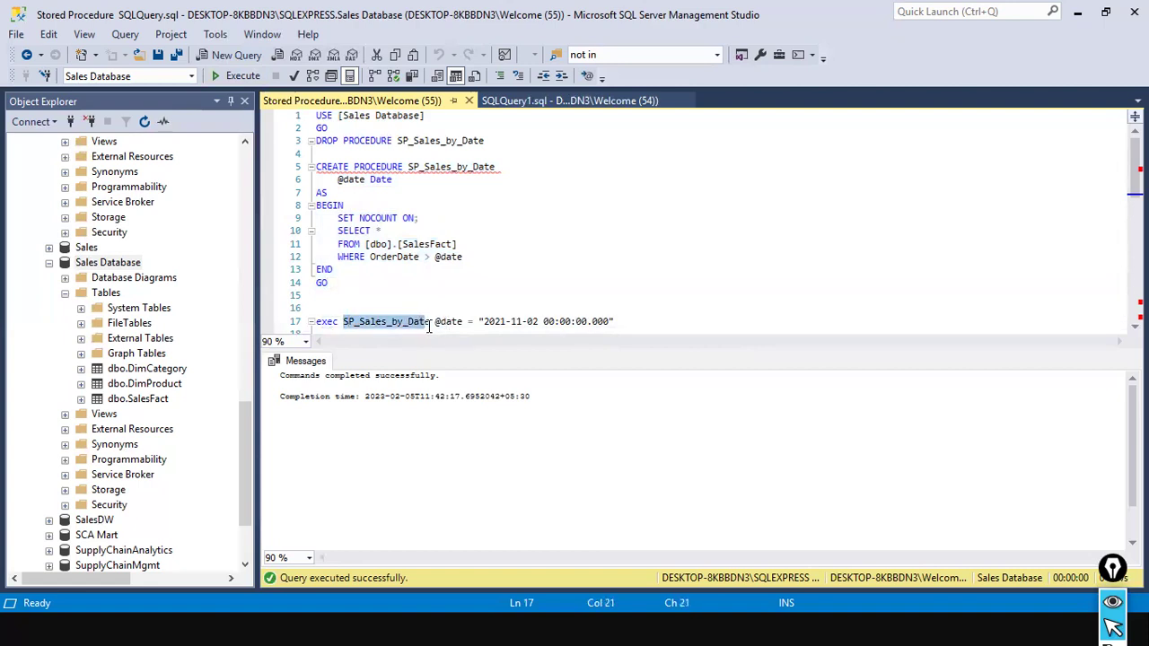
{"action": "left_click_drag", "start_coordinate": [410, 166], "coordinate": [520, 171]}
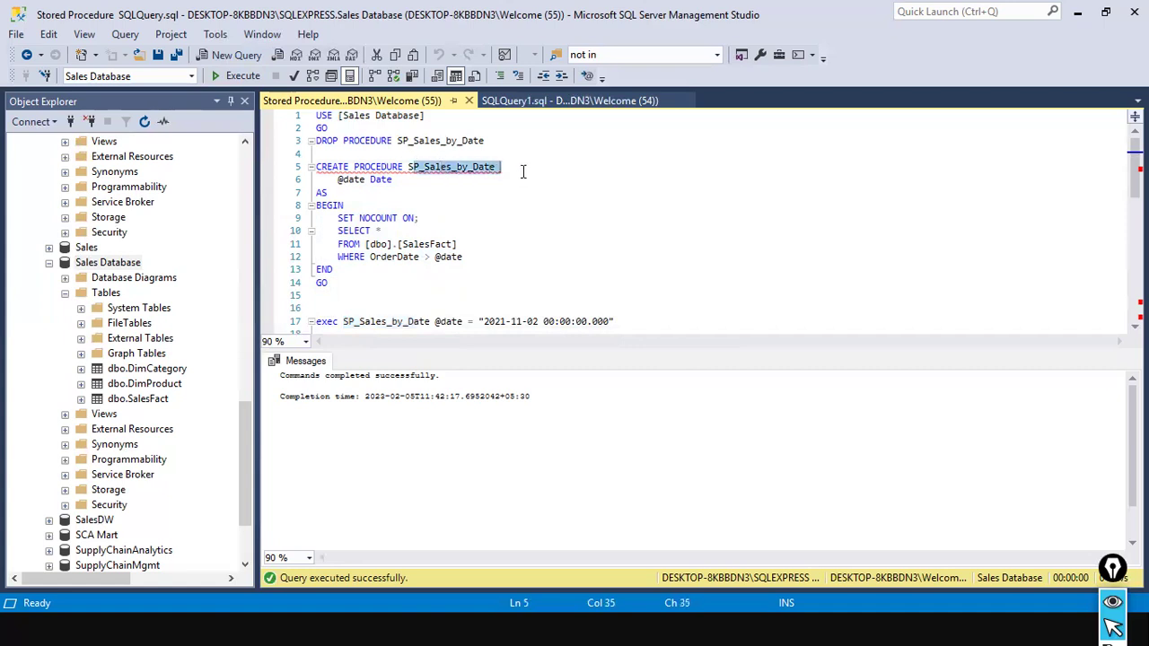
{"action": "left_click", "coordinate": [409, 321]}
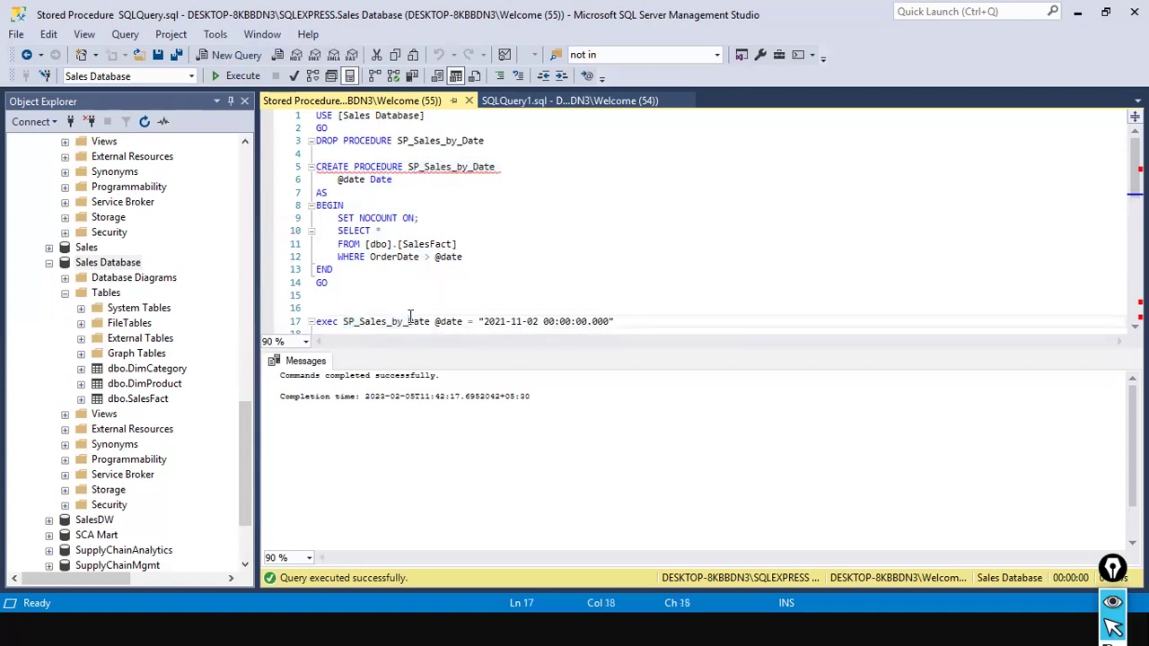
{"action": "left_click", "coordinate": [439, 321]}
{"action": "left_click", "coordinate": [468, 330]}
{"action": "left_click", "coordinate": [472, 321]}
{"action": "left_click_drag", "start_coordinate": [649, 321], "coordinate": [341, 311]}
{"action": "key", "text": "ctrl+c"}
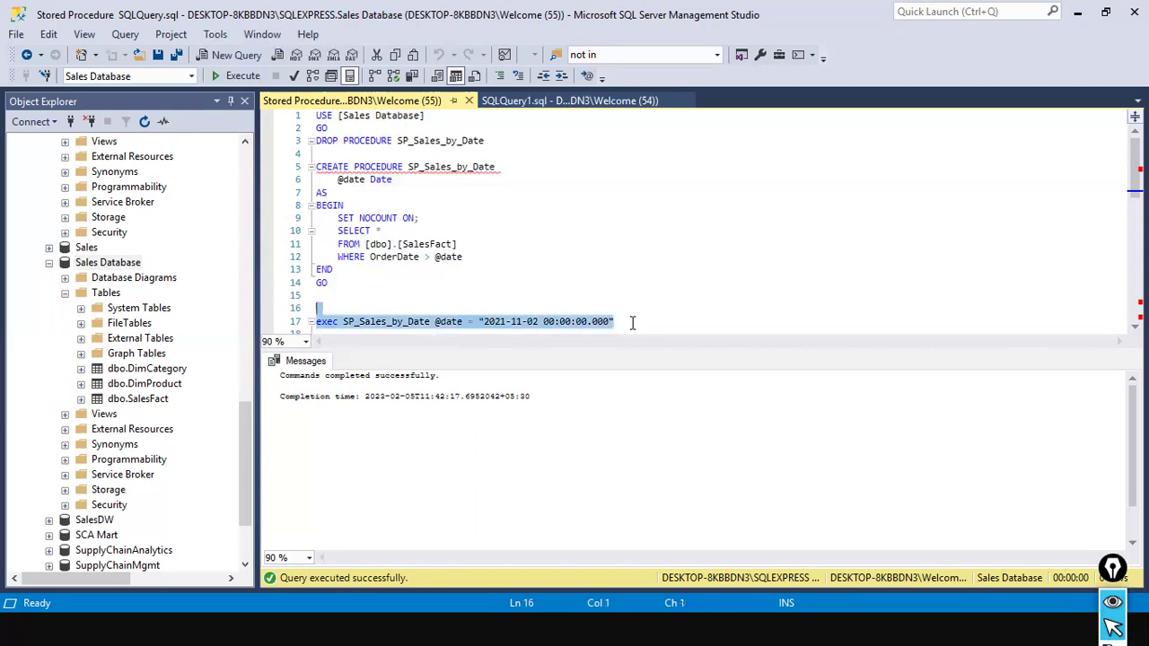
{"action": "left_click", "coordinate": [214, 78]}
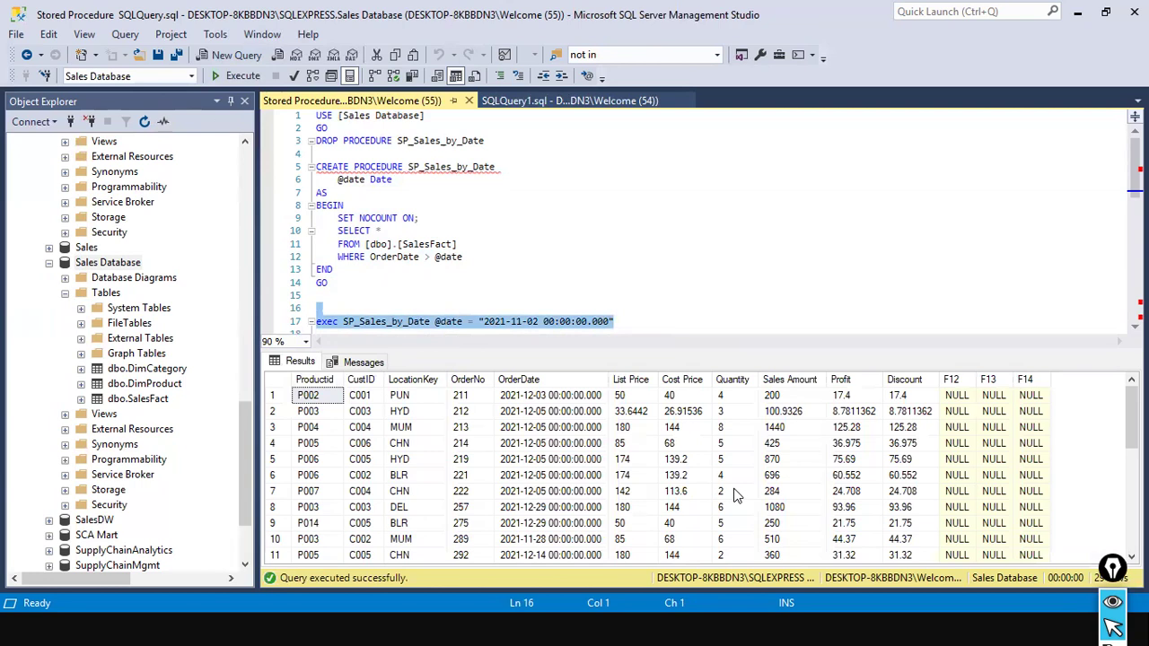
Step: Look through the sales rows returned by SP_Sales_by_Date and check their OrderDate values
{"action": "scroll", "coordinate": [733, 494], "scroll_direction": "down", "scroll_amount": 3}
{"action": "scroll", "coordinate": [734, 494], "scroll_direction": "down", "scroll_amount": 3}
{"action": "scroll", "coordinate": [733, 489], "scroll_direction": "up", "scroll_amount": 6}
{"action": "scroll", "coordinate": [548, 409], "scroll_direction": "down", "scroll_amount": 6}
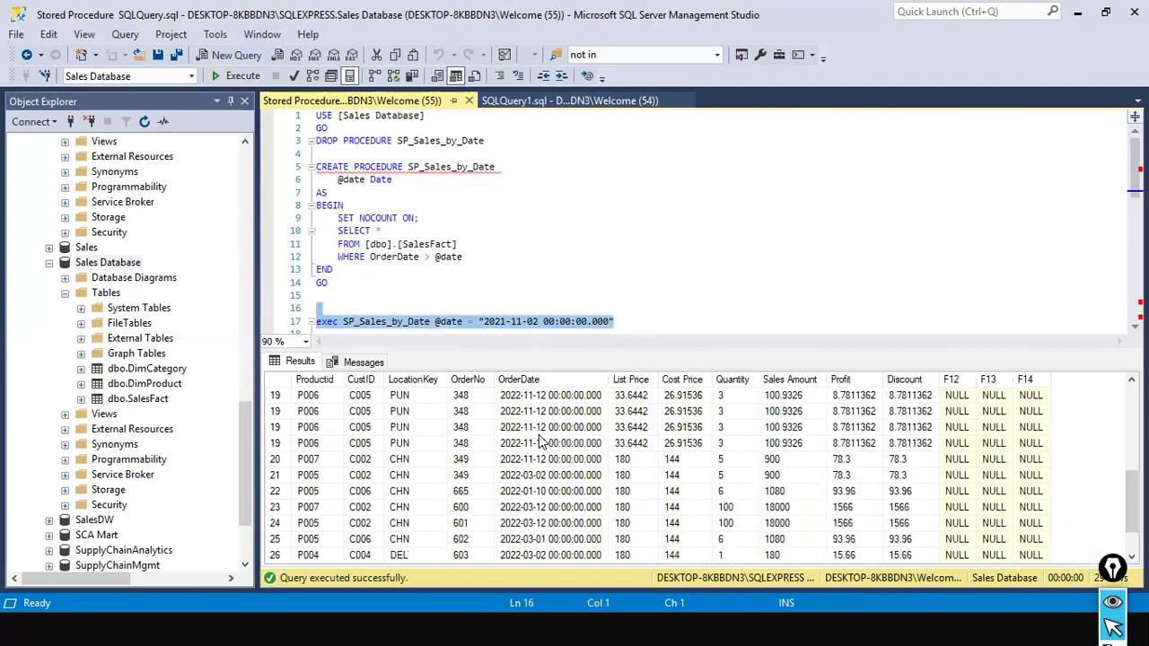
{"action": "scroll", "coordinate": [543, 435], "scroll_direction": "up", "scroll_amount": 6}
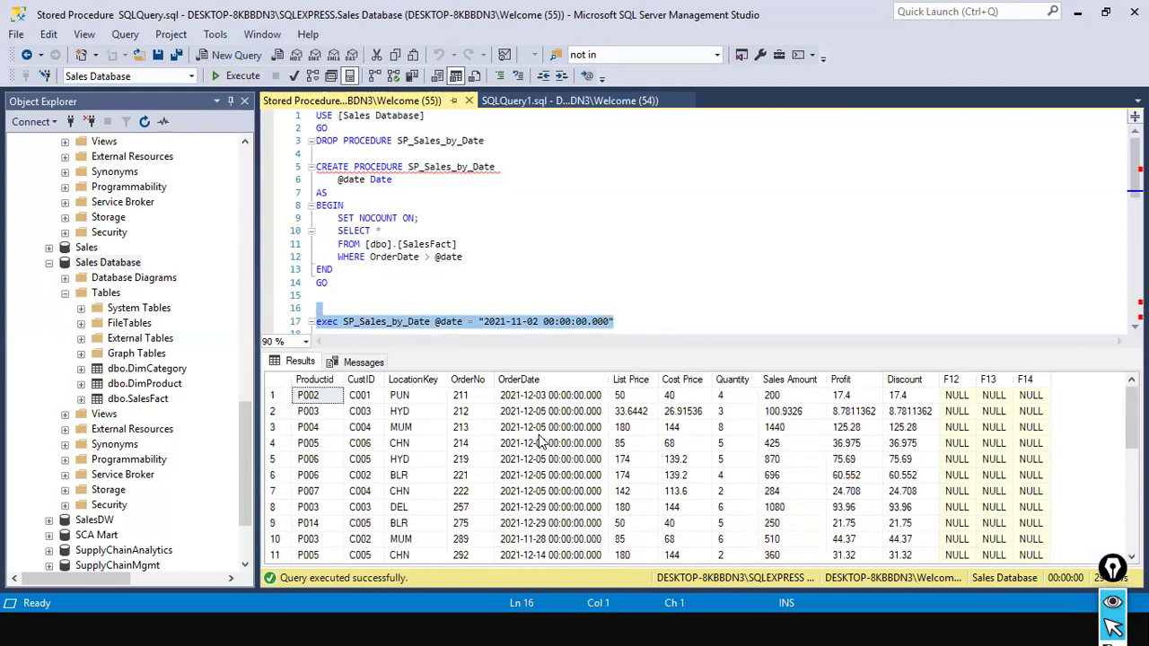
{"action": "right_click", "coordinate": [592, 325]}
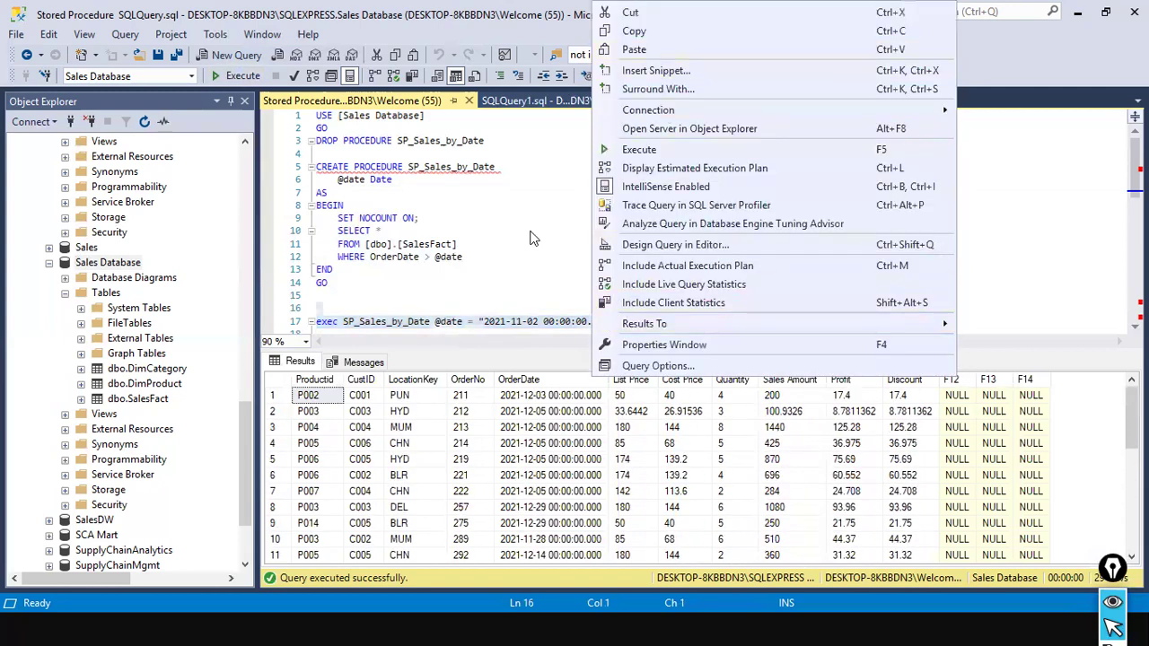
{"action": "key", "text": "Escape"}
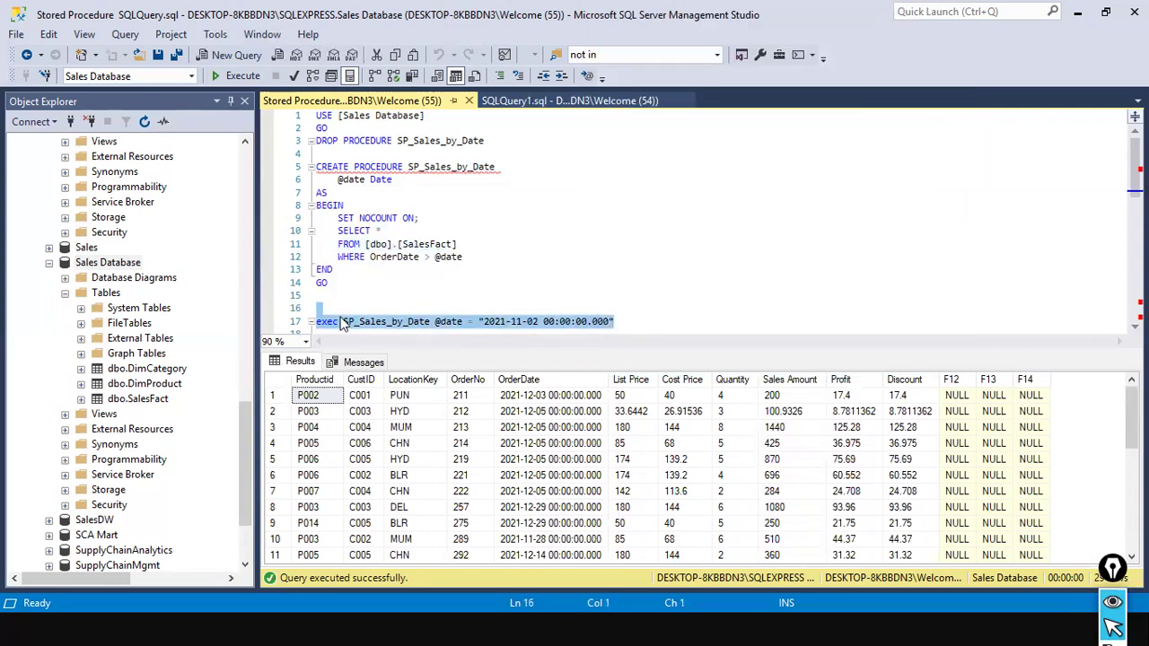
{"action": "key", "text": "alt+Tab"}
{"action": "key", "text": "Tab"}
{"action": "key", "text": "Tab"}
{"action": "key", "text": "Tab"}
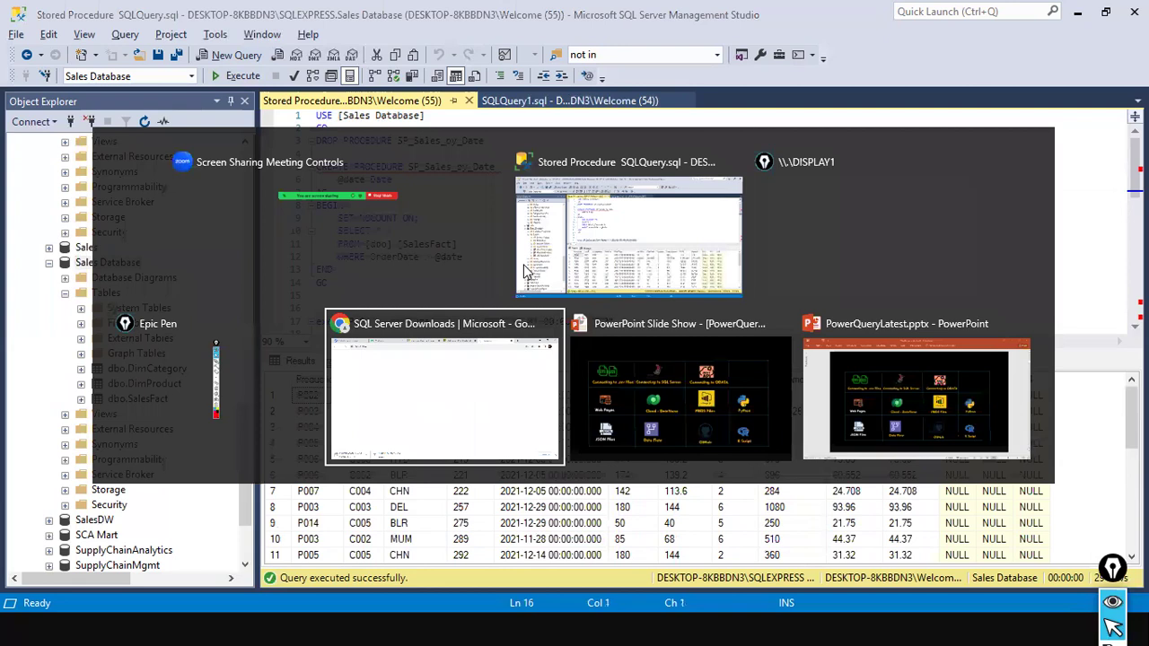
{"action": "left_click", "coordinate": [527, 271]}
{"action": "key", "text": "super"}
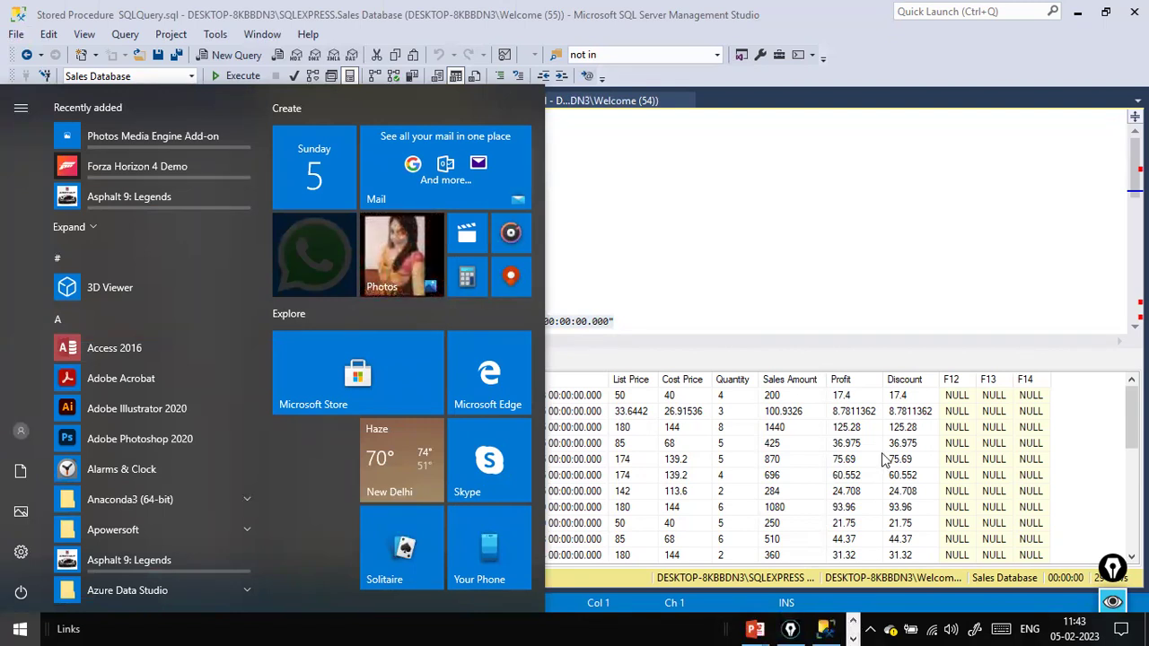
{"action": "key", "text": "super"}
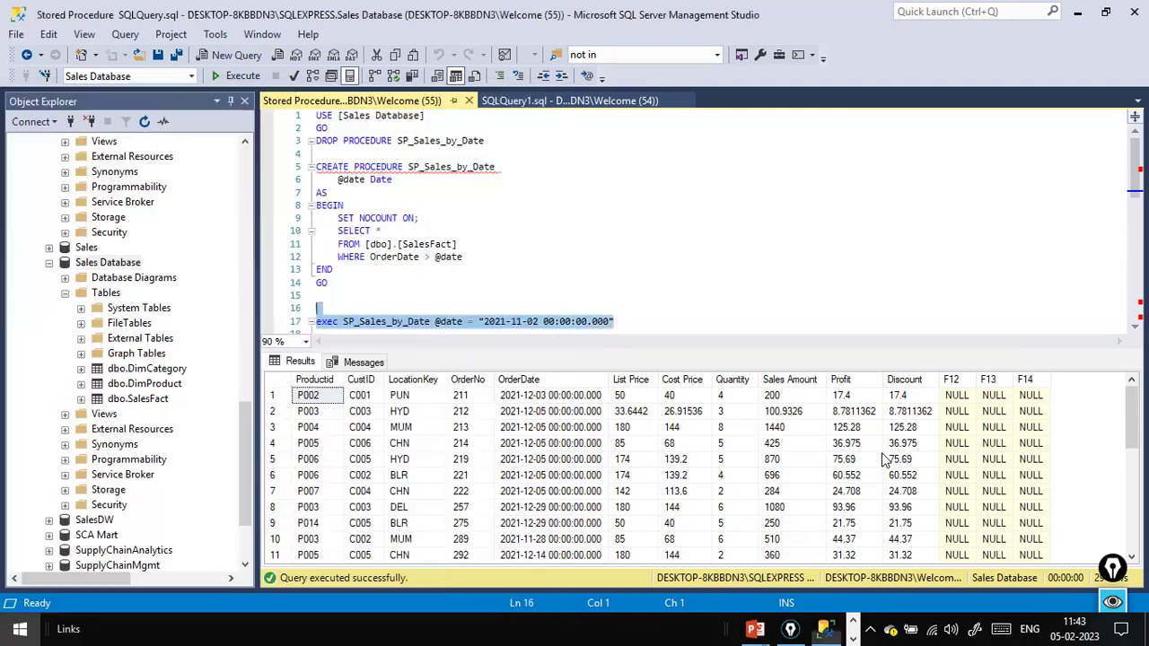
Step: Find Power BI Desktop on the computer and open its recent report day2_sql_hetro_data.pbix
{"action": "key", "text": "super"}
{"action": "type", "text": "power"}
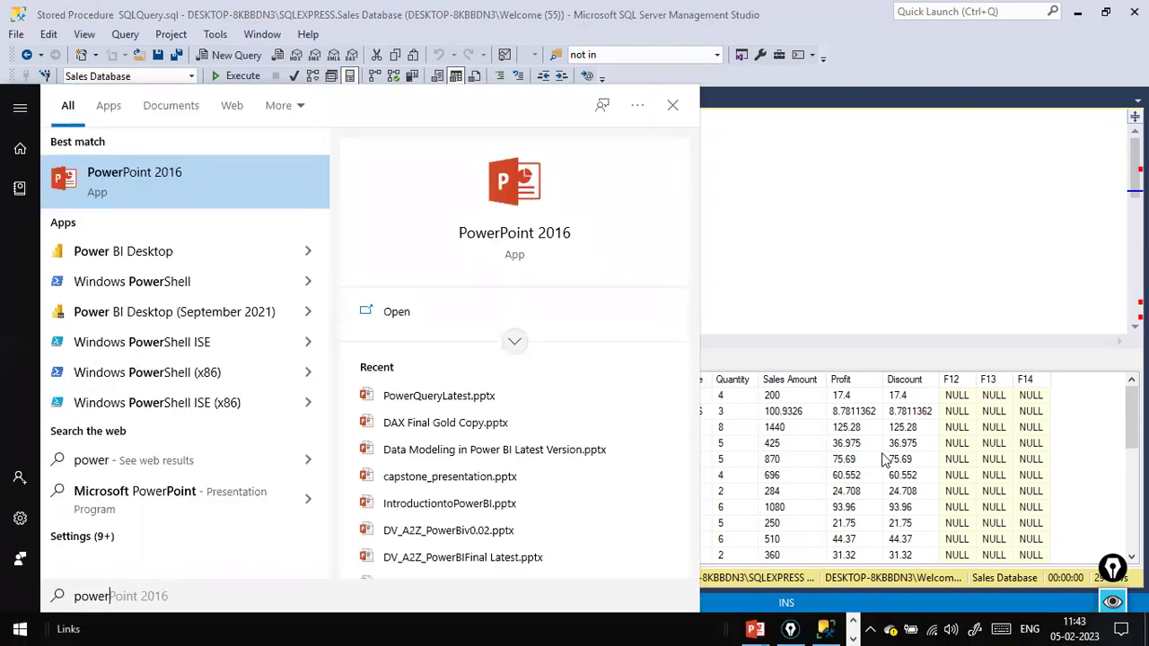
{"action": "left_click", "coordinate": [309, 252]}
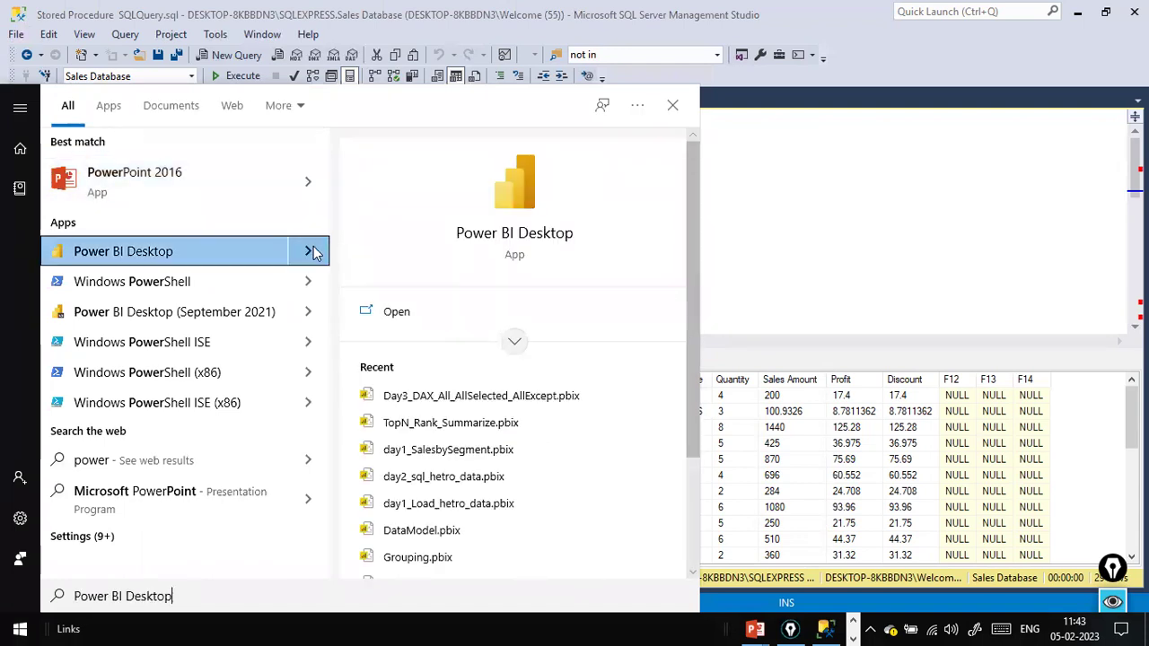
{"action": "left_click", "coordinate": [467, 482]}
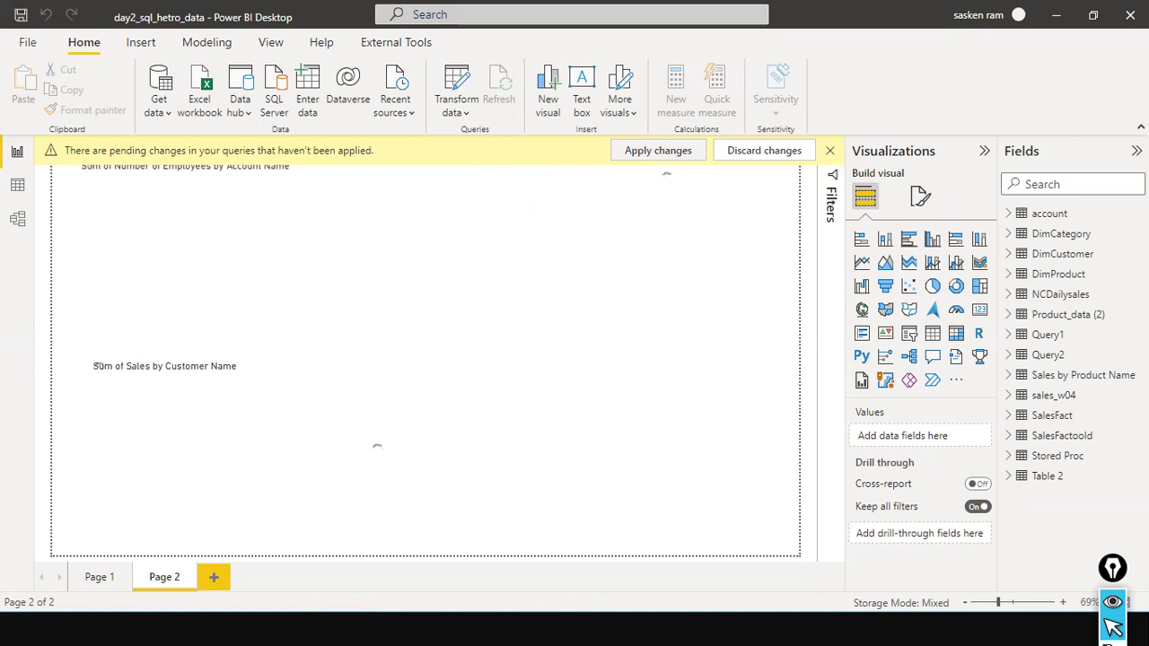
{"action": "left_click", "coordinate": [208, 583]}
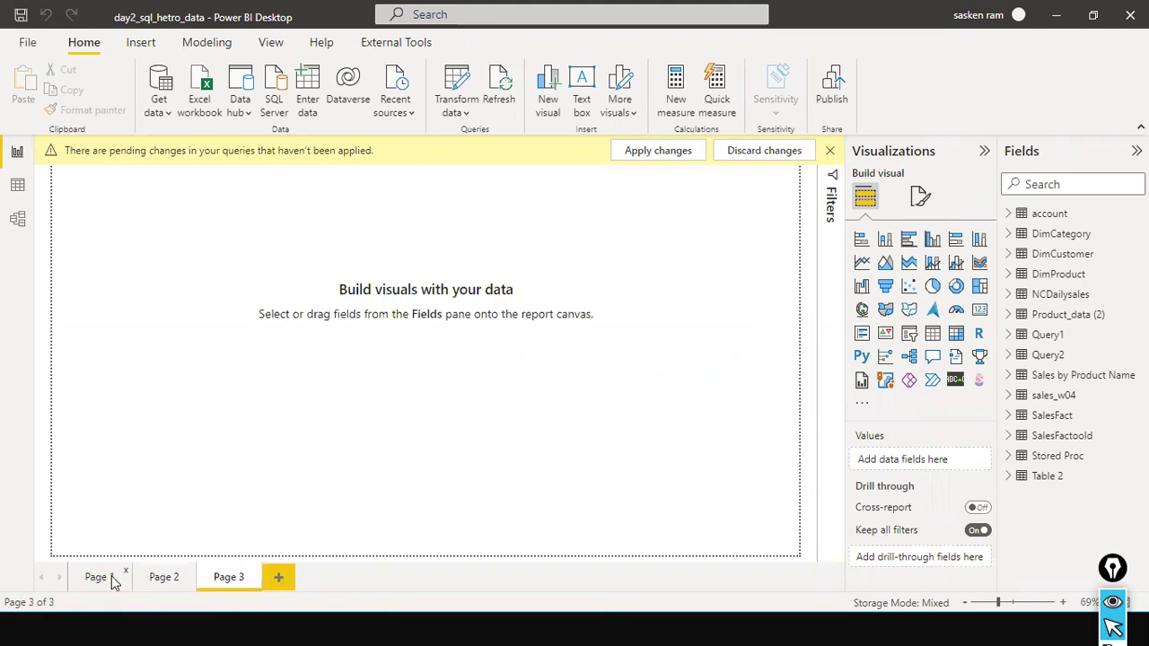
{"action": "left_click", "coordinate": [261, 576]}
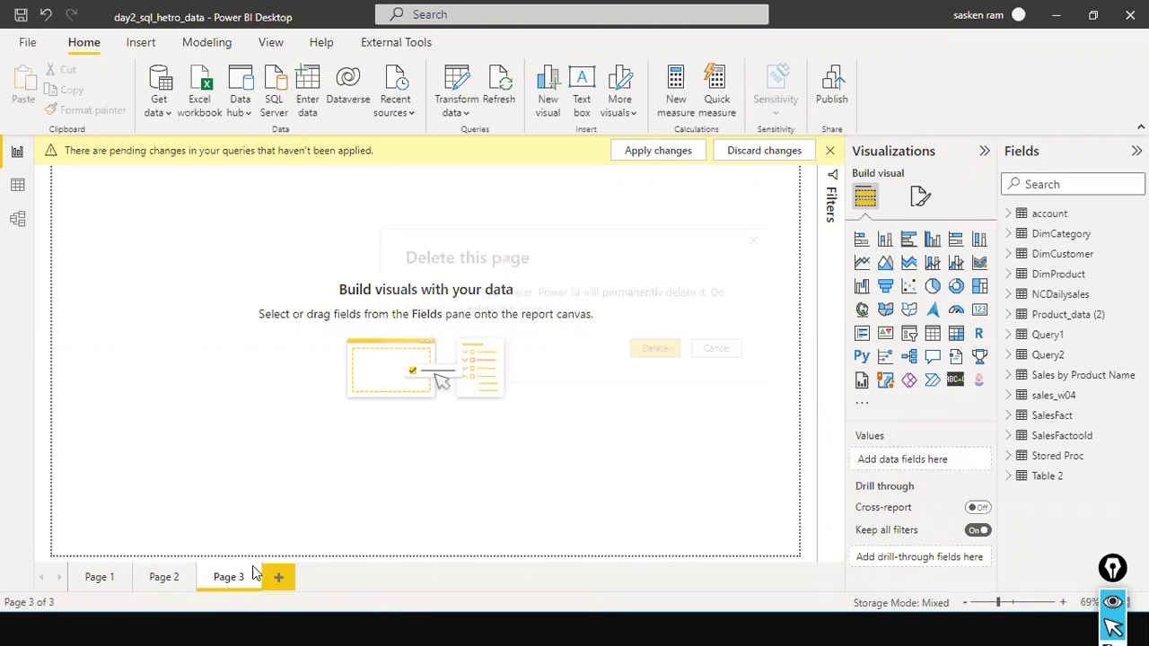
{"action": "left_click", "coordinate": [660, 350]}
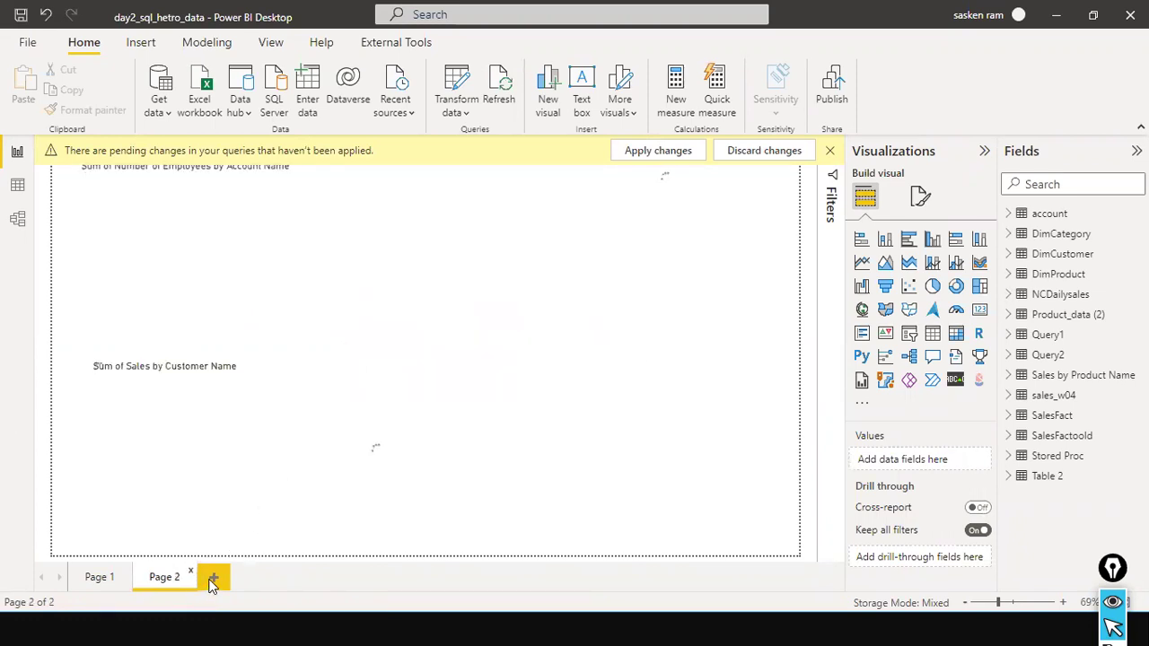
Step: Add a new blank report page after Page 2 and apply the pending query changes
{"action": "left_click", "coordinate": [212, 580]}
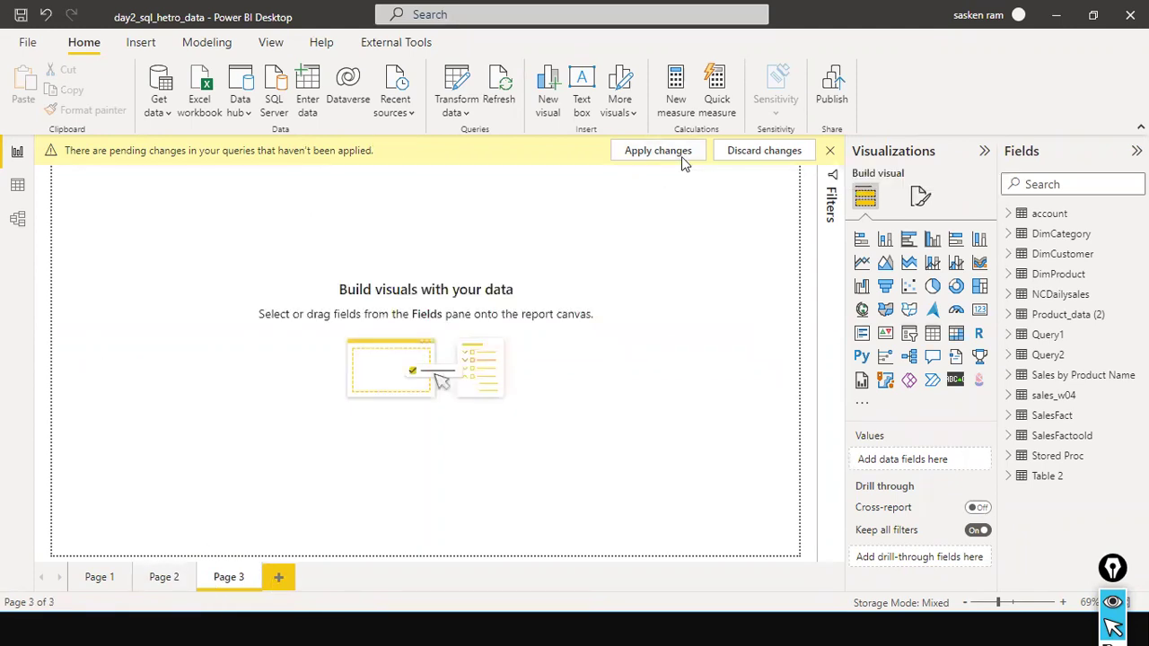
{"action": "key", "text": "alt+Tab"}
{"action": "left_click", "coordinate": [664, 152]}
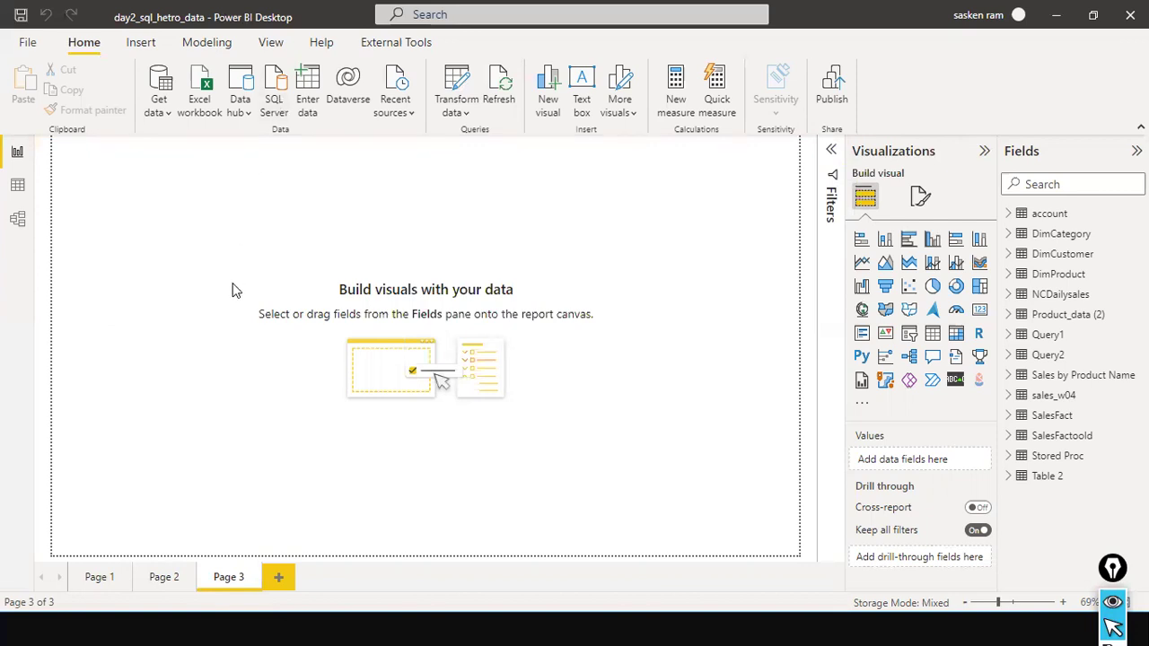
{"action": "left_click", "coordinate": [167, 115]}
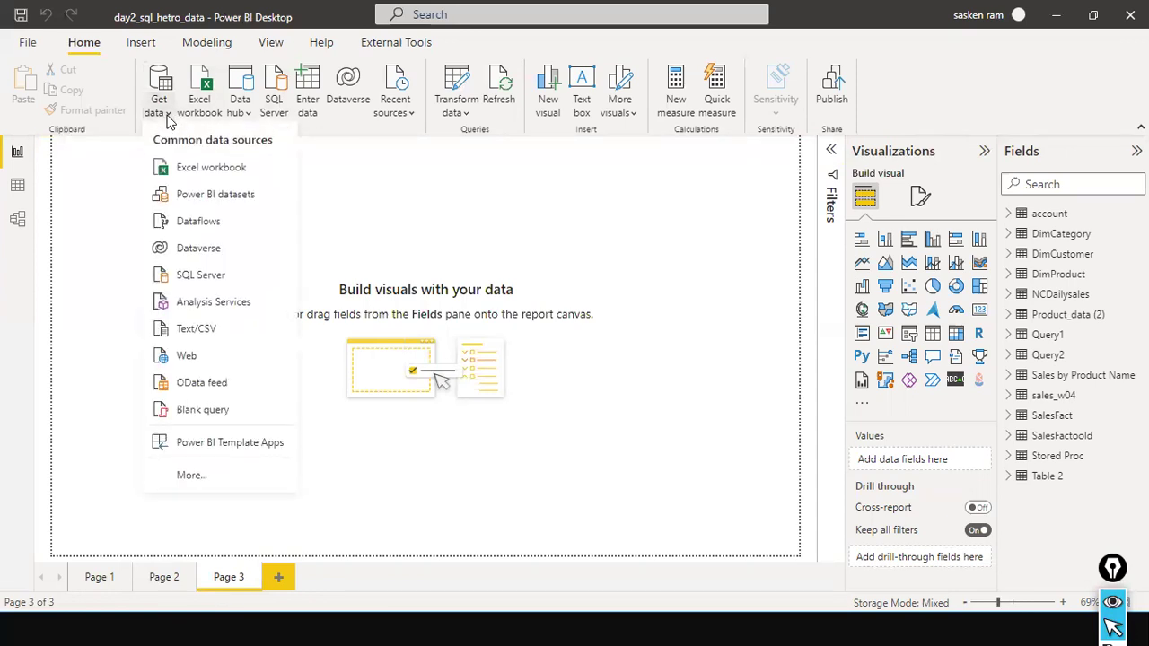
{"action": "left_click", "coordinate": [201, 276]}
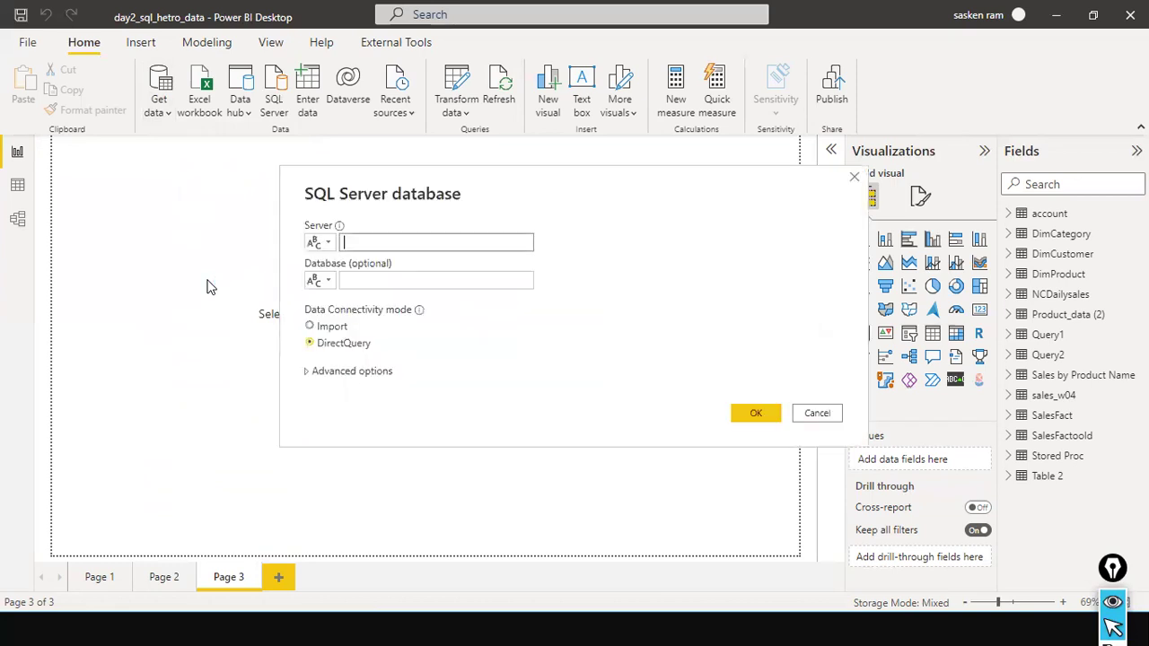
{"action": "left_click", "coordinate": [306, 373]}
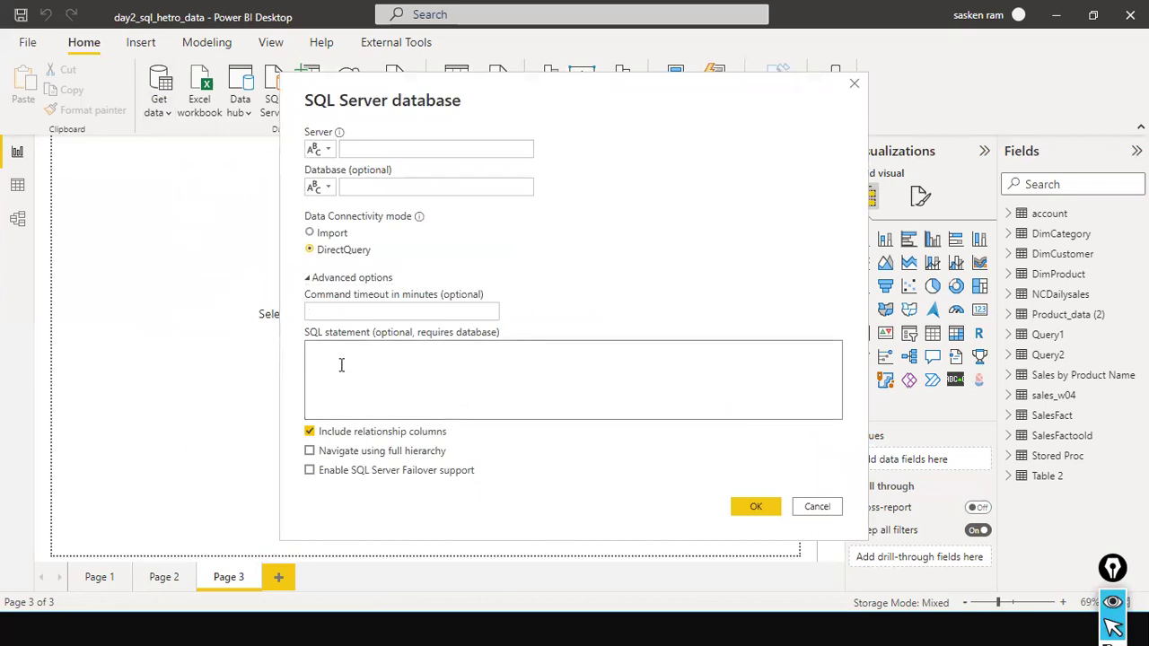
{"action": "key", "text": "ctrl+v"}
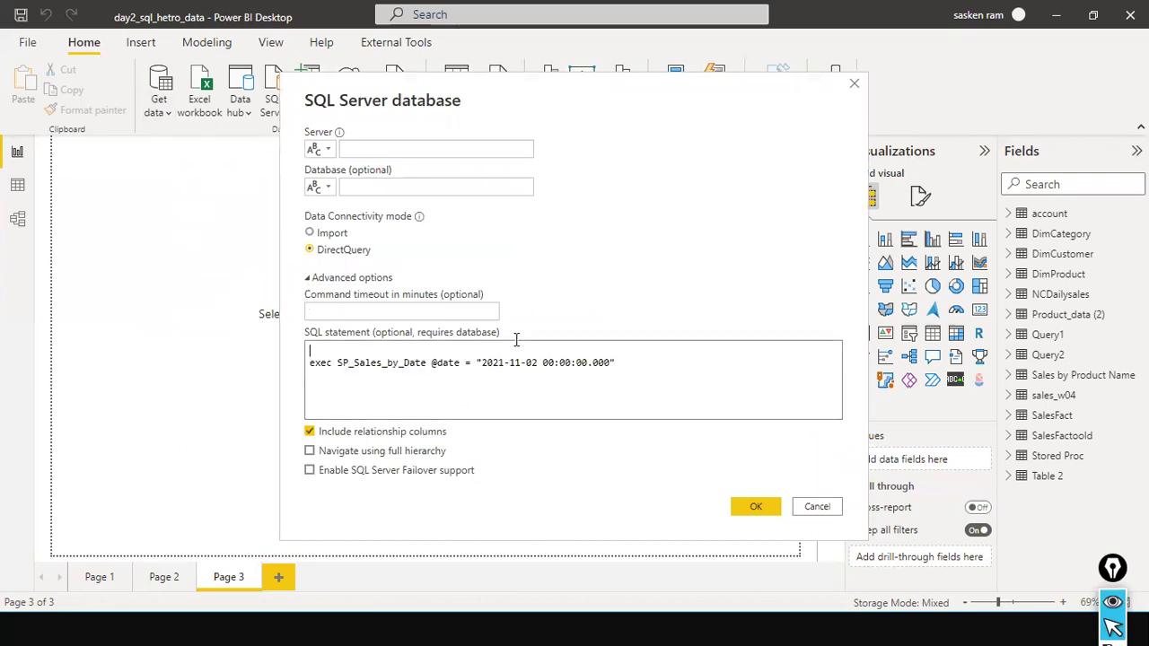
{"action": "key", "text": "Home"}
{"action": "key", "text": "BackSpace"}
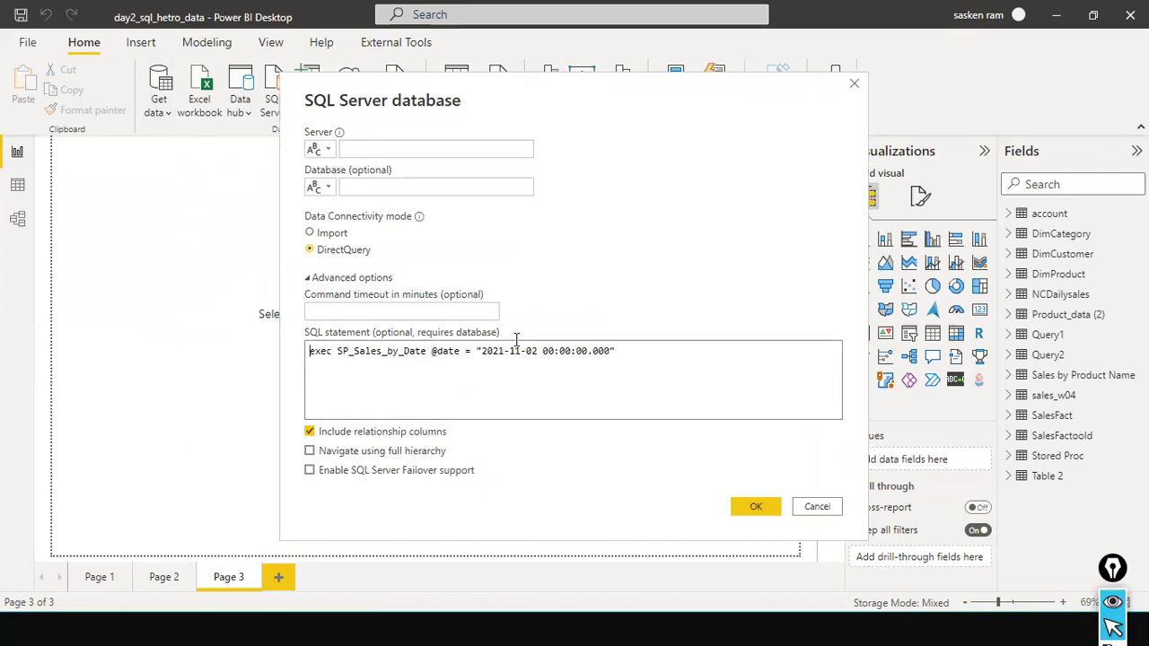
{"action": "left_click", "coordinate": [323, 233]}
Step: Copy the server name DESKTOP-8KBBDN3\SQLEXPRESS from SQL Server Management Studio's Database Engine connection dialog into Power BI's Server field
{"action": "left_click", "coordinate": [412, 145]}
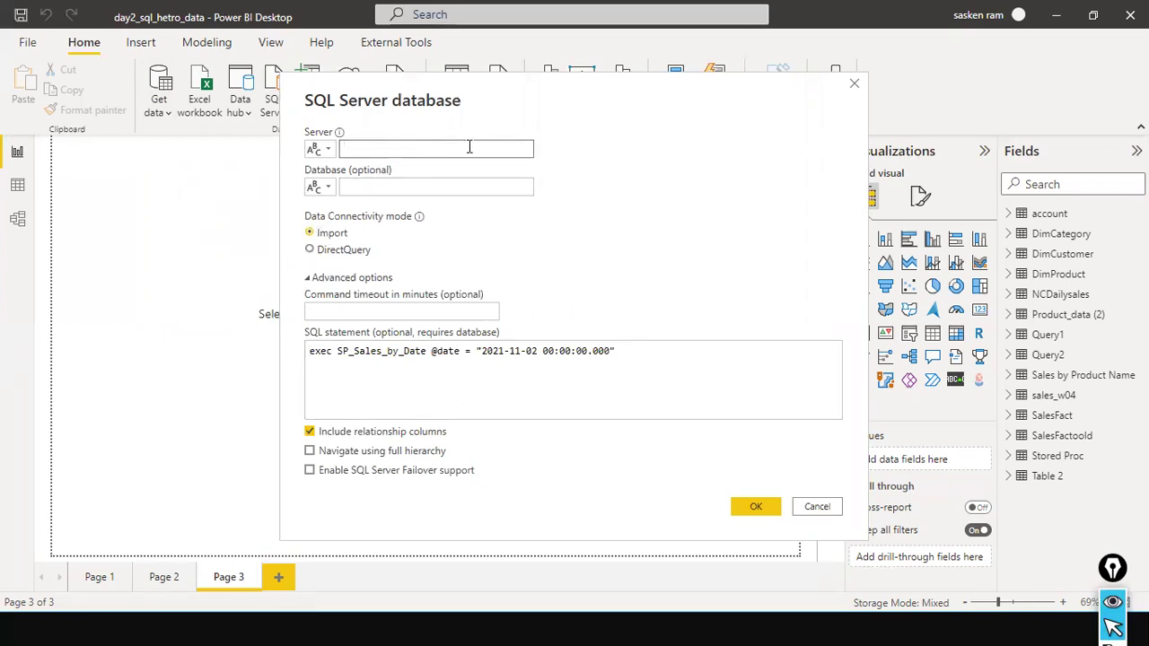
{"action": "key", "text": "alt+Tab"}
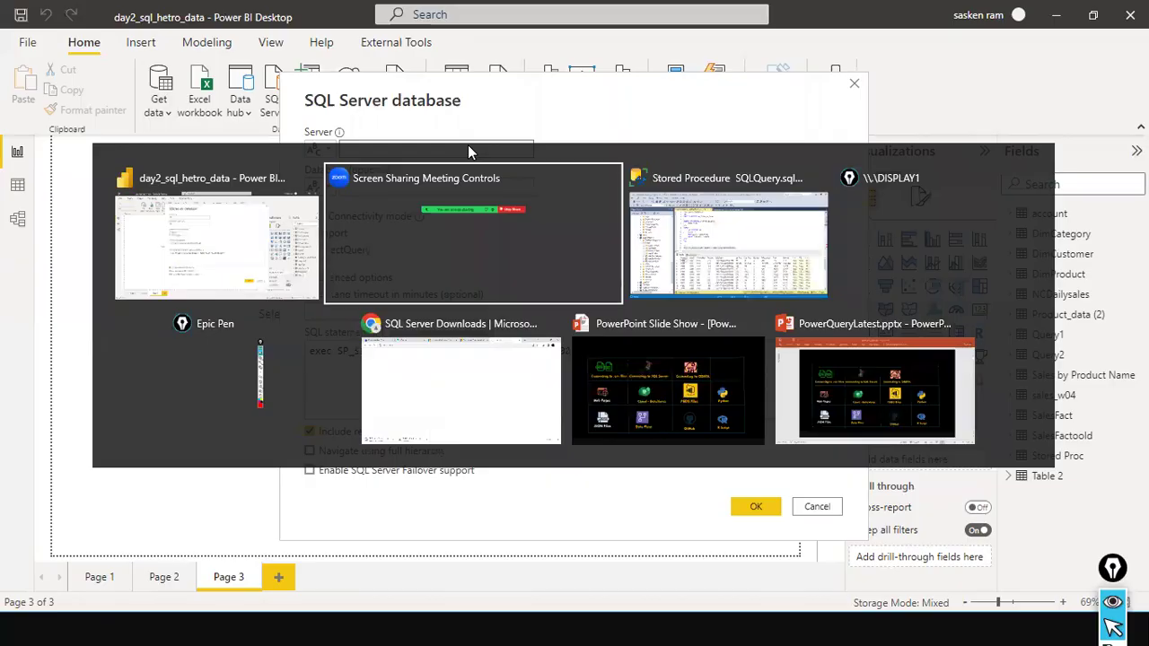
{"action": "key", "text": "alt+Tab"}
{"action": "scroll", "coordinate": [56, 169], "scroll_direction": "up", "scroll_amount": 1}
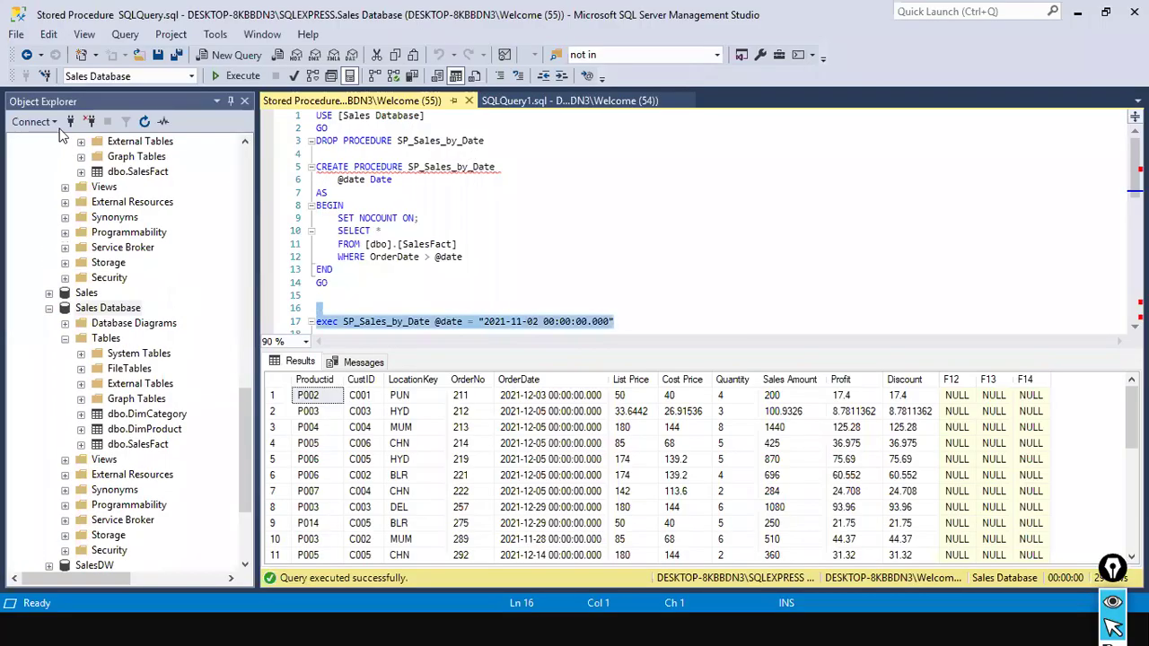
{"action": "left_click", "coordinate": [55, 123]}
{"action": "left_click", "coordinate": [63, 141]}
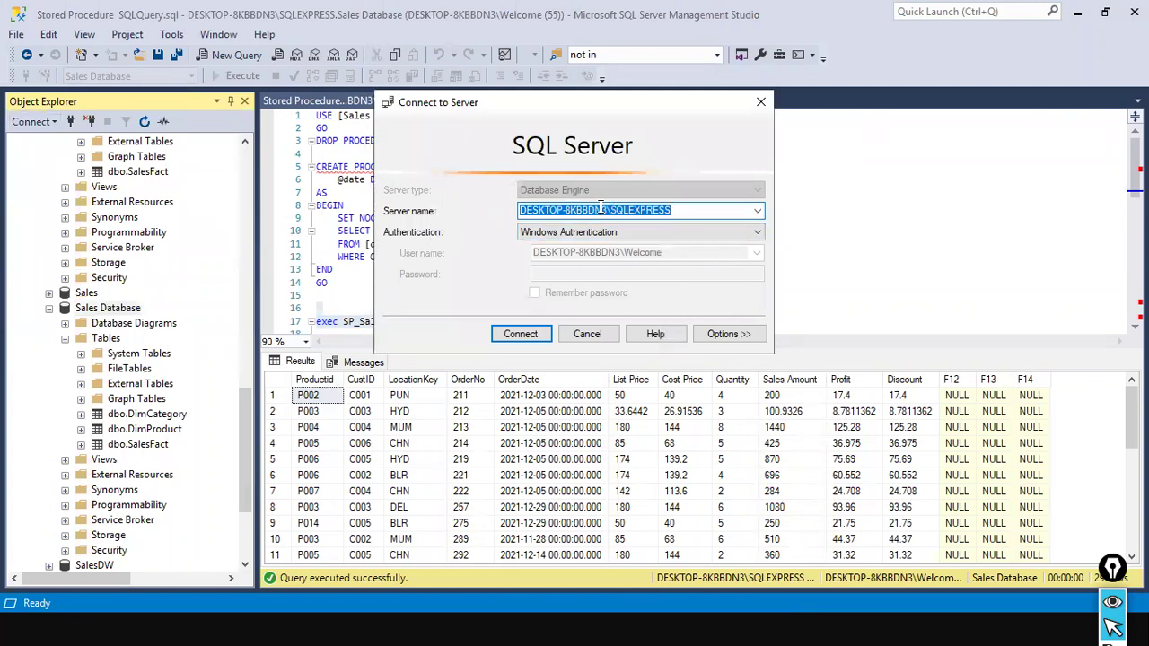
{"action": "right_click", "coordinate": [598, 209]}
{"action": "left_click", "coordinate": [624, 262]}
{"action": "key", "text": "alt+Tab"}
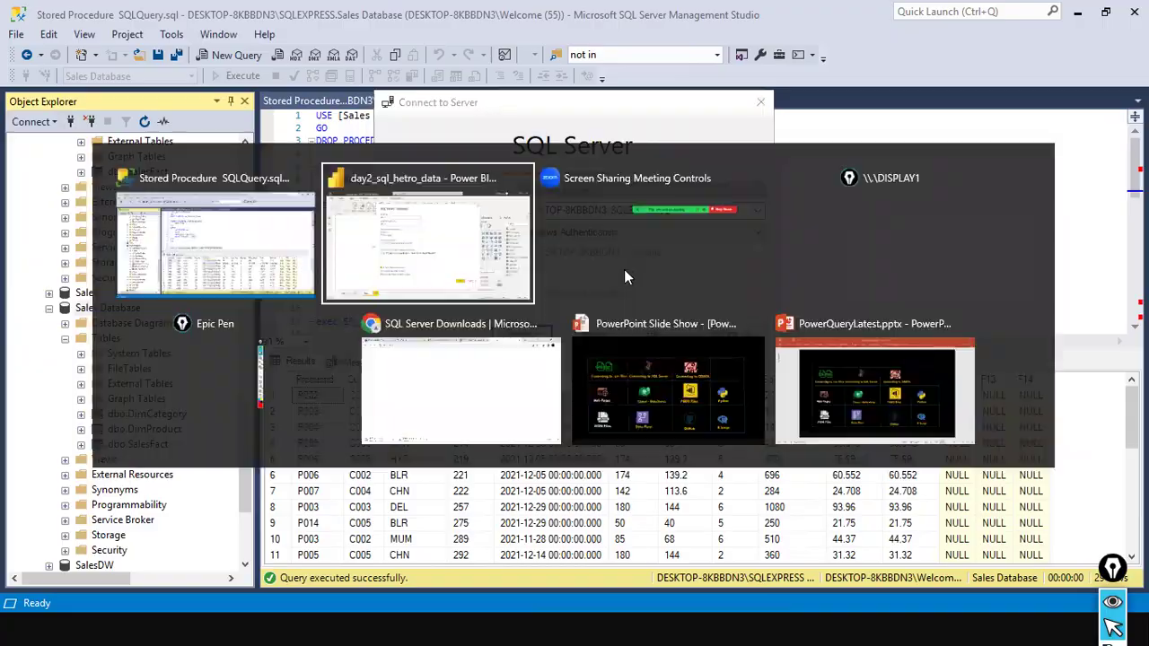
{"action": "left_click", "coordinate": [415, 149]}
{"action": "key", "text": "ctrl+v"}
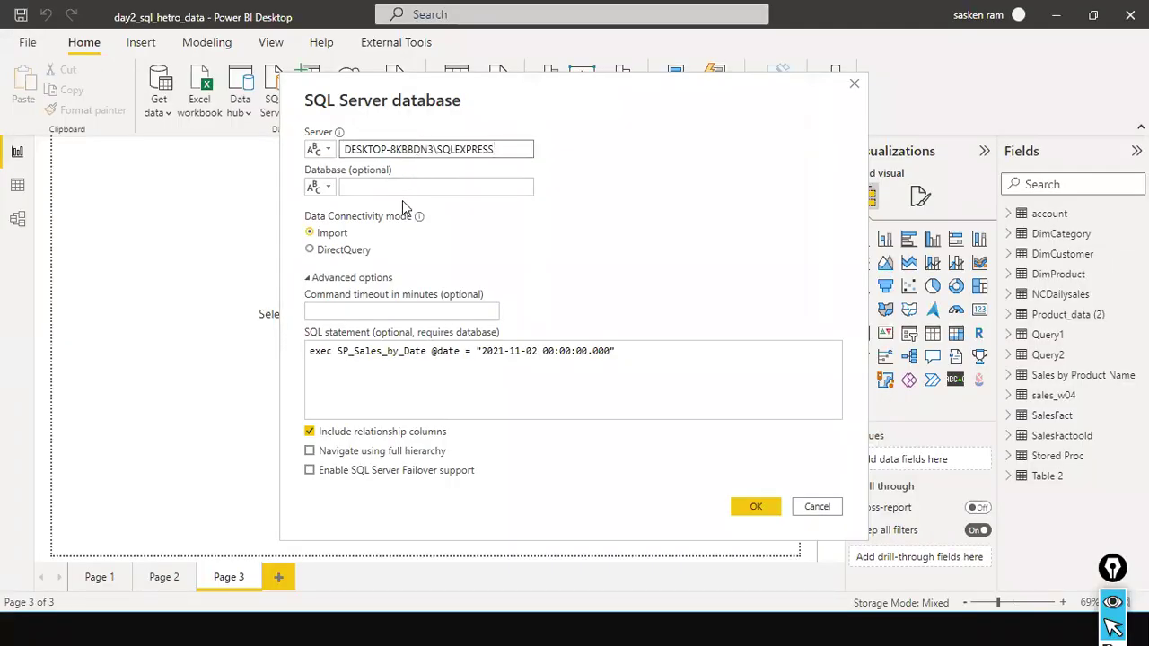
Step: Cancel the connection dialog in SQL Server Management Studio and enter Sales Database as the database in Power BI
{"action": "left_click", "coordinate": [405, 189]}
{"action": "key", "text": "alt+Tab"}
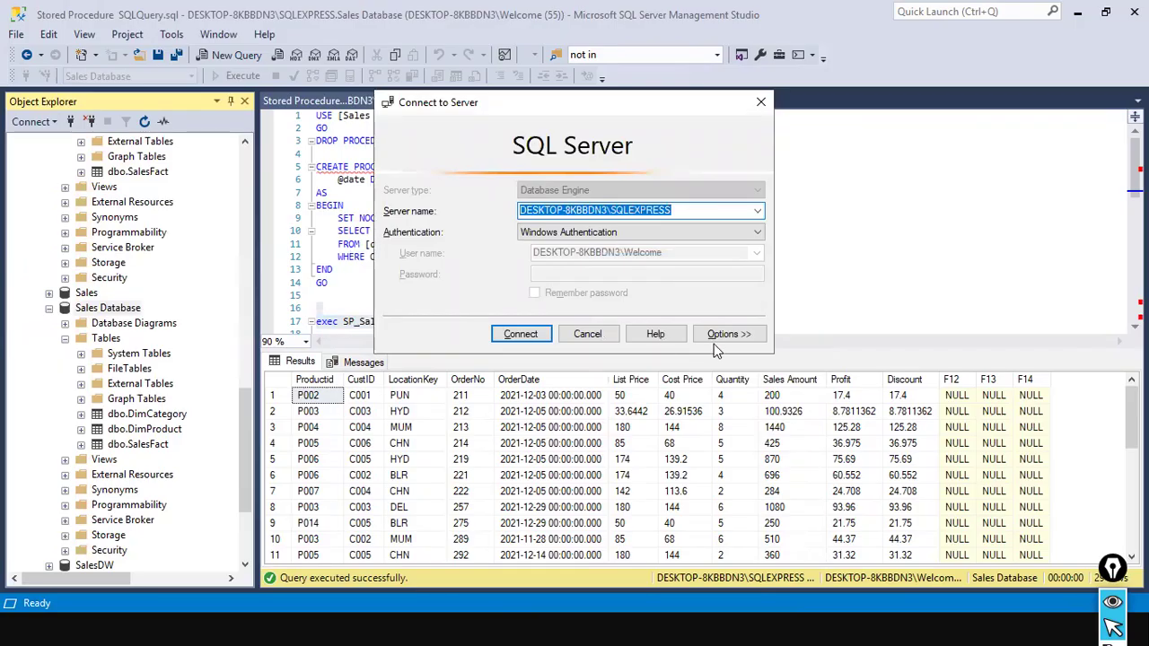
{"action": "left_click", "coordinate": [603, 333]}
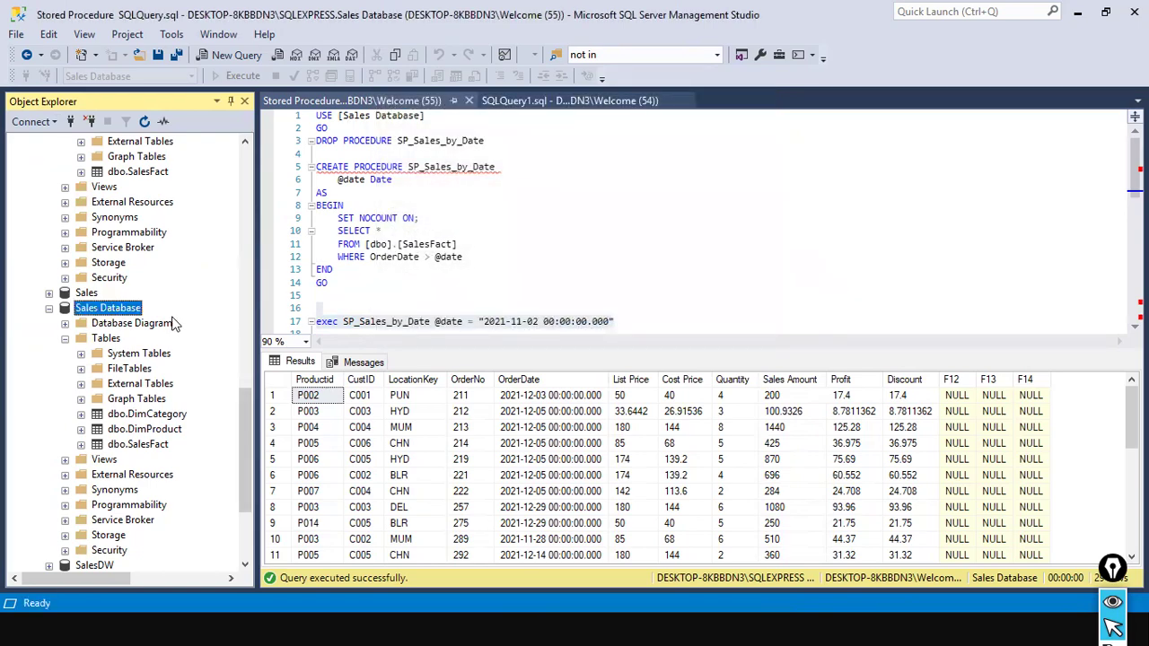
{"action": "key", "text": "alt+Tab"}
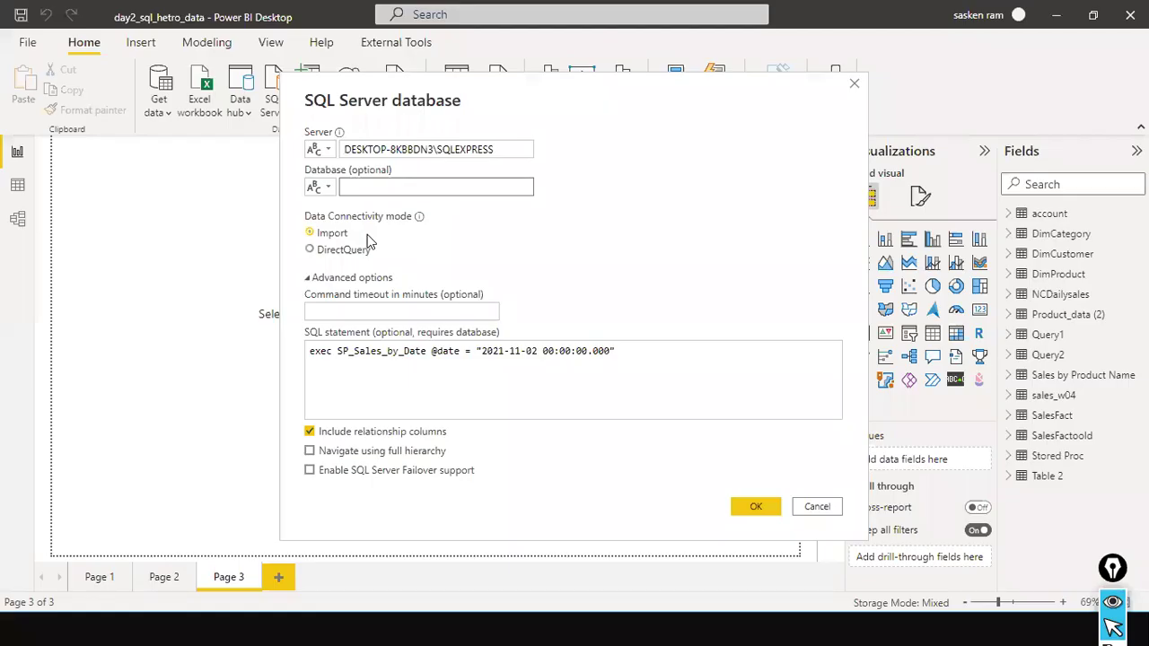
{"action": "type", "text": "Sales Database"}
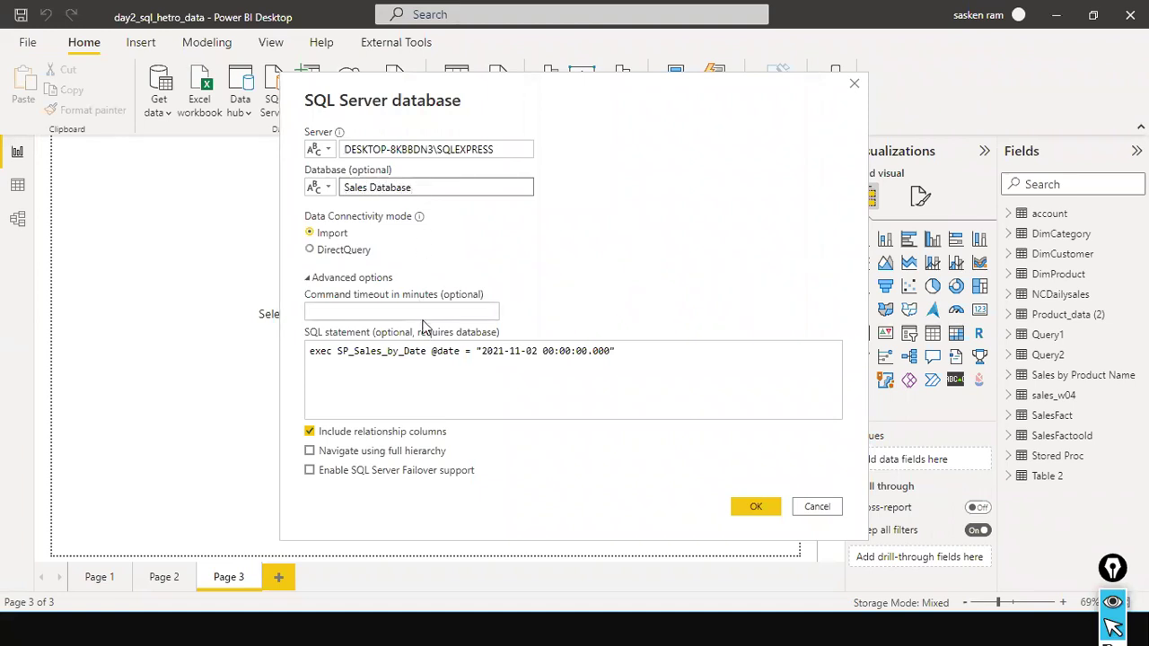
{"action": "left_click", "coordinate": [380, 385]}
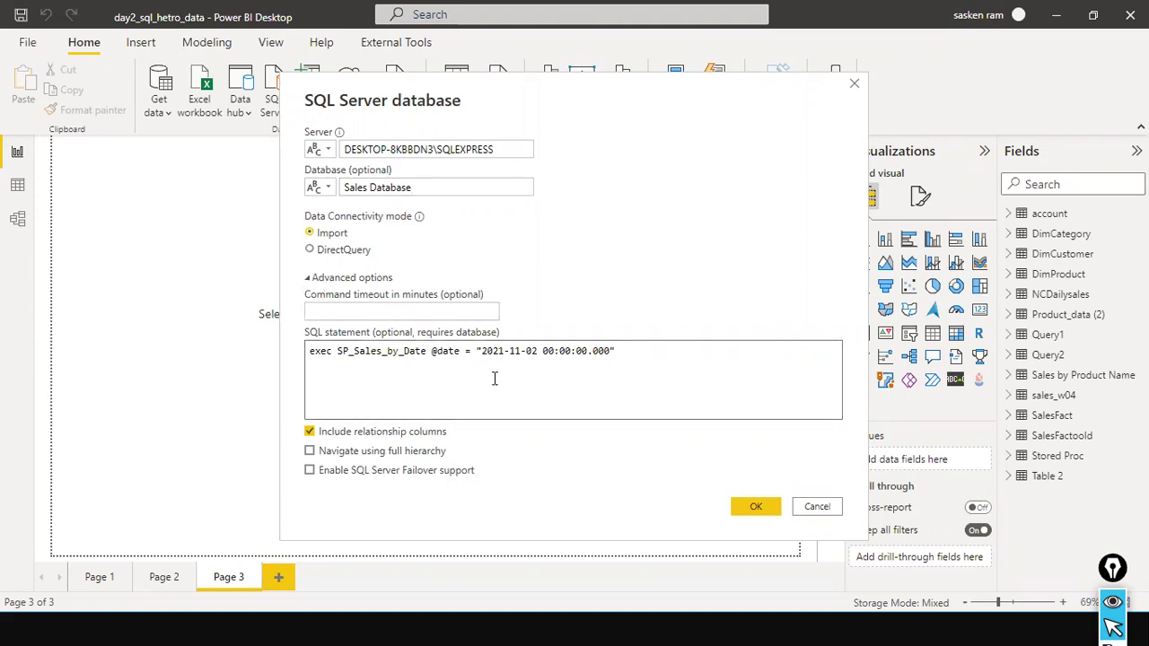
{"action": "left_click", "coordinate": [388, 349]}
{"action": "left_click", "coordinate": [436, 349]}
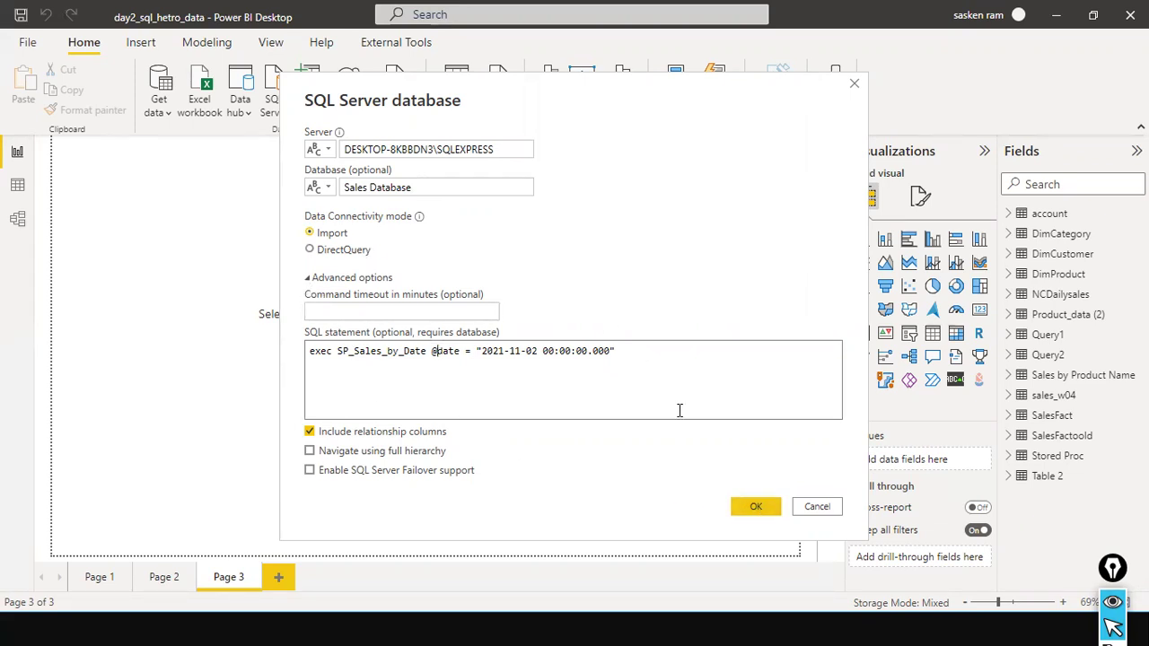
{"action": "left_click", "coordinate": [408, 187]}
{"action": "key", "text": "ctrl+a"}
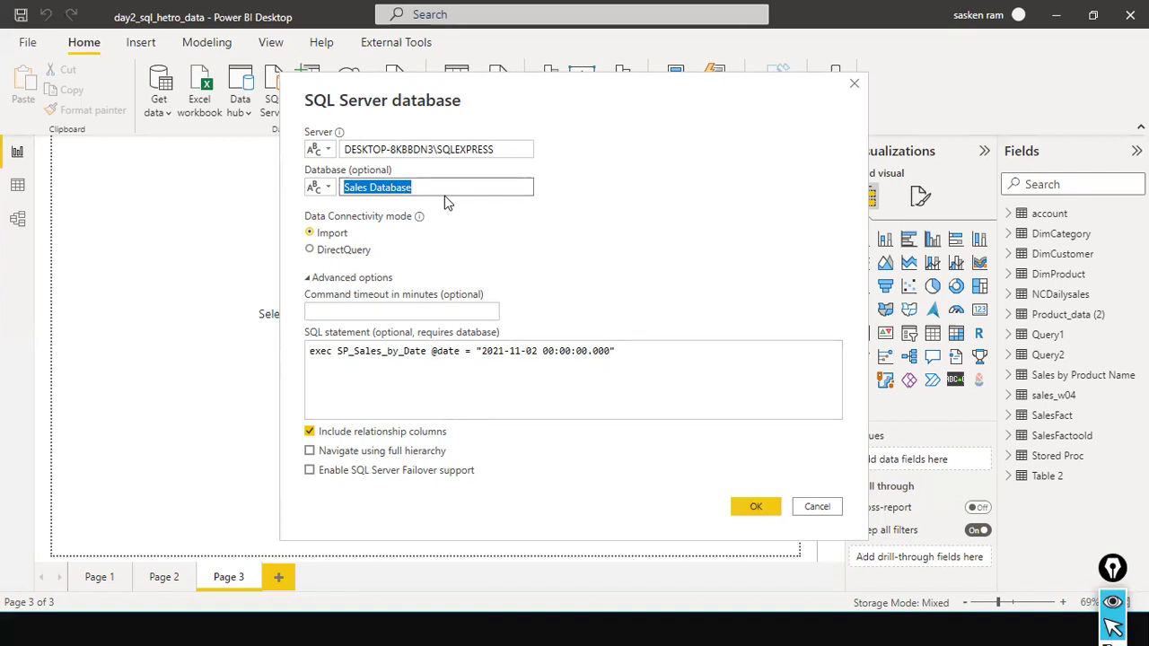
{"action": "left_click", "coordinate": [431, 350]}
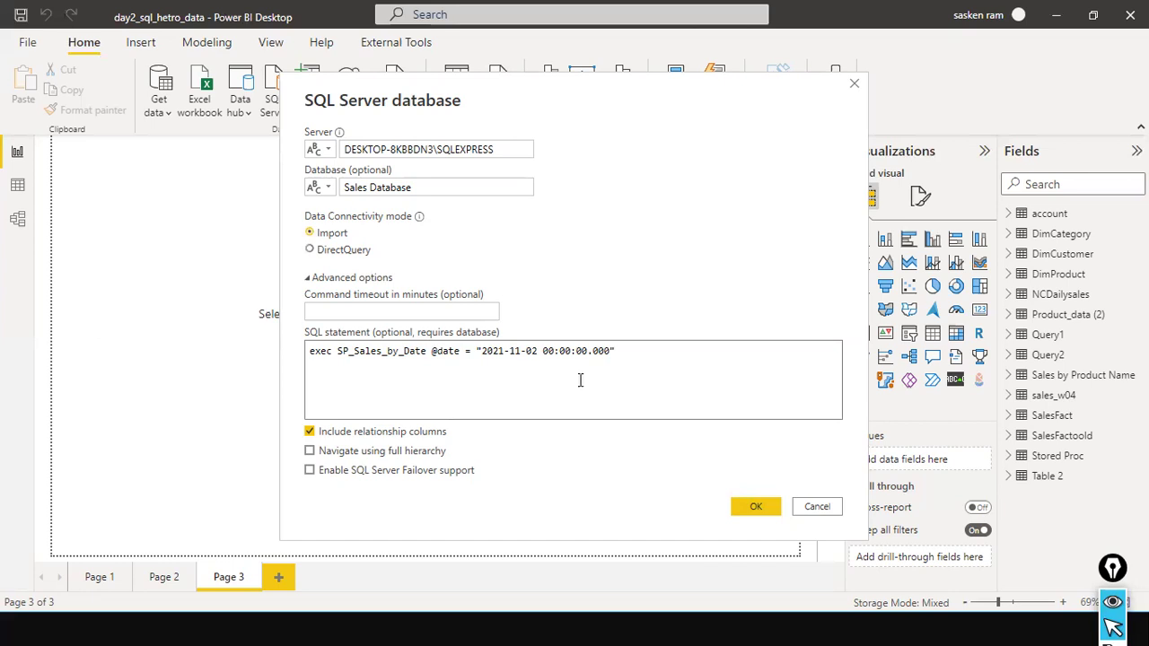
{"action": "left_click_drag", "start_coordinate": [662, 365], "coordinate": [298, 378]}
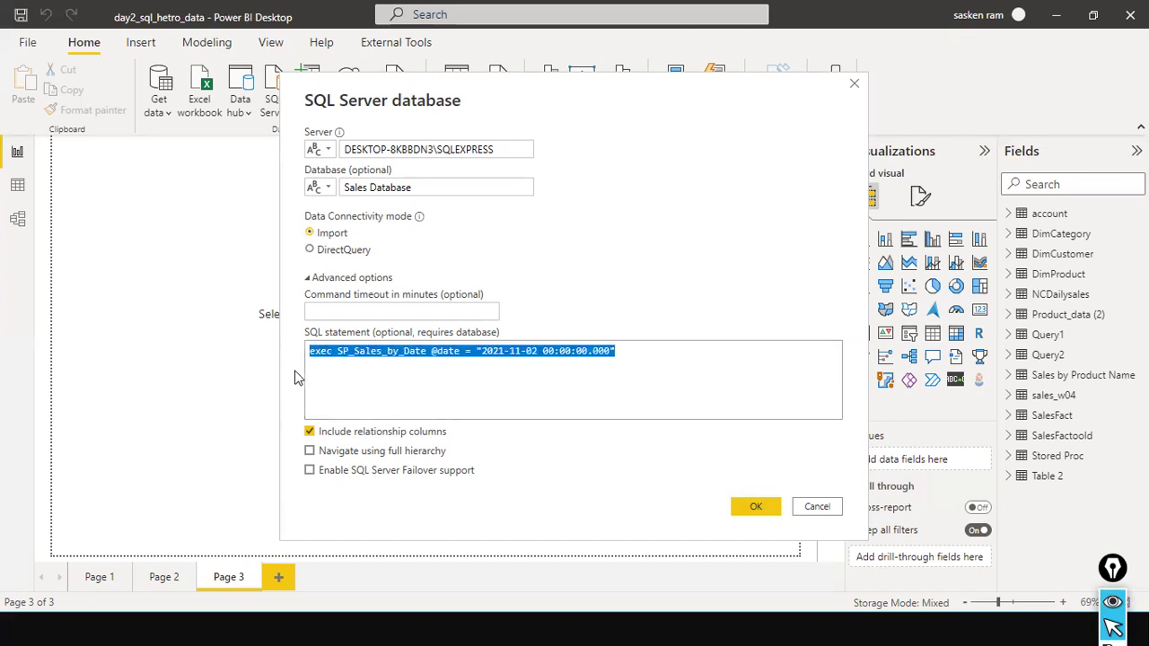
{"action": "left_click", "coordinate": [357, 361]}
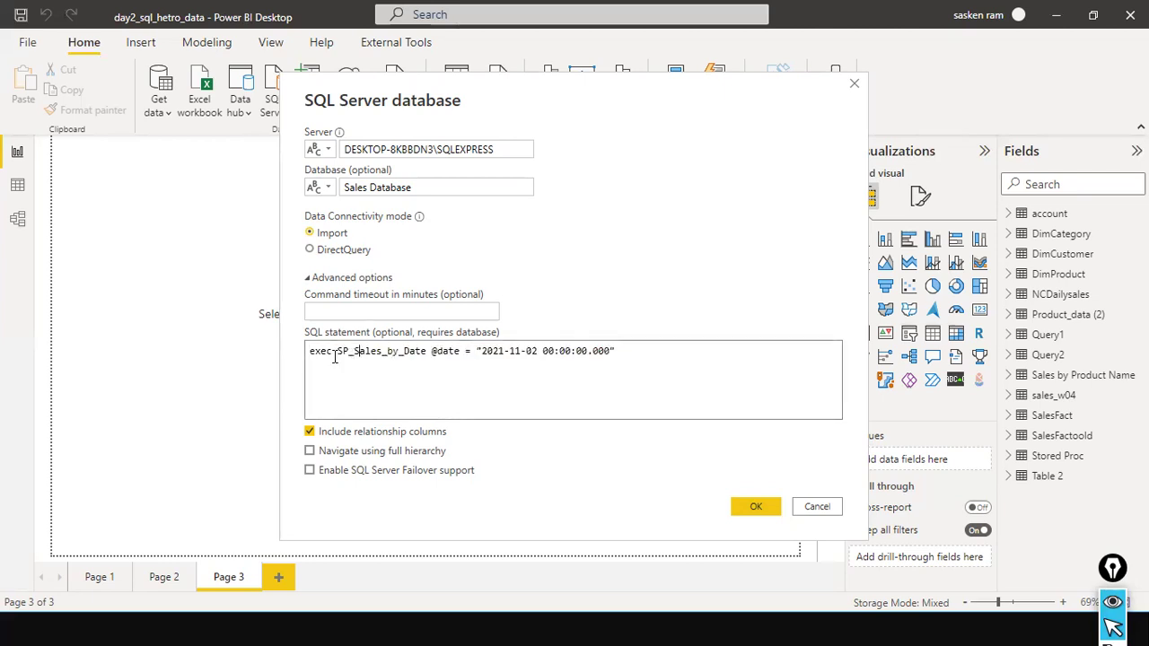
{"action": "left_click_drag", "start_coordinate": [335, 359], "coordinate": [408, 360]}
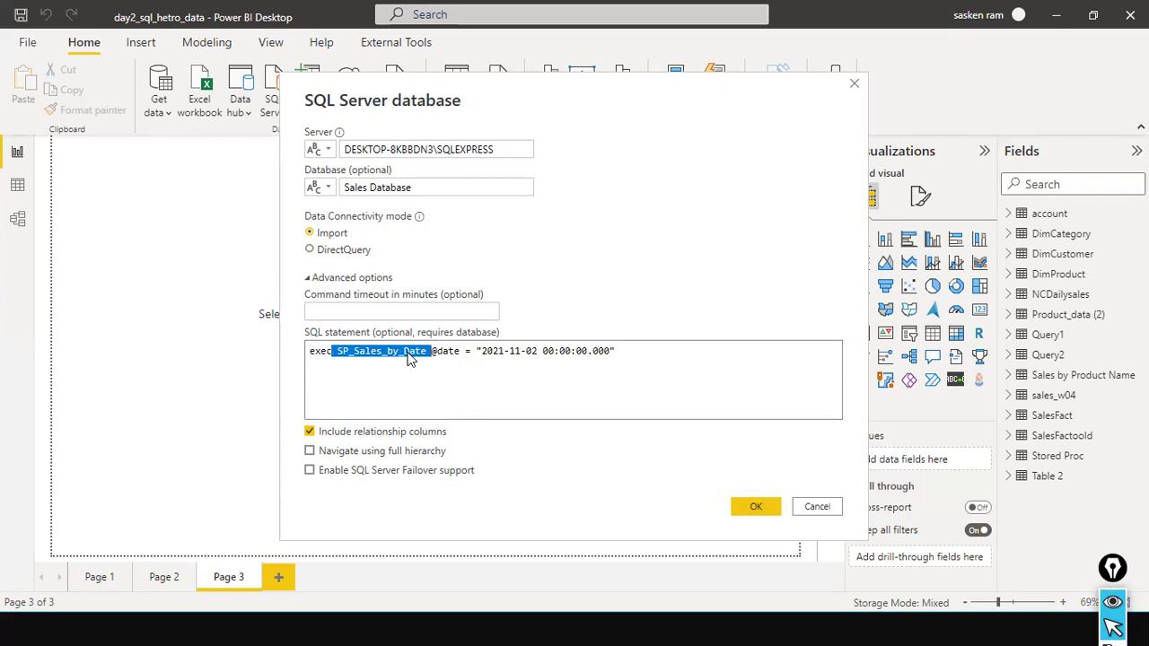
{"action": "left_click", "coordinate": [435, 388]}
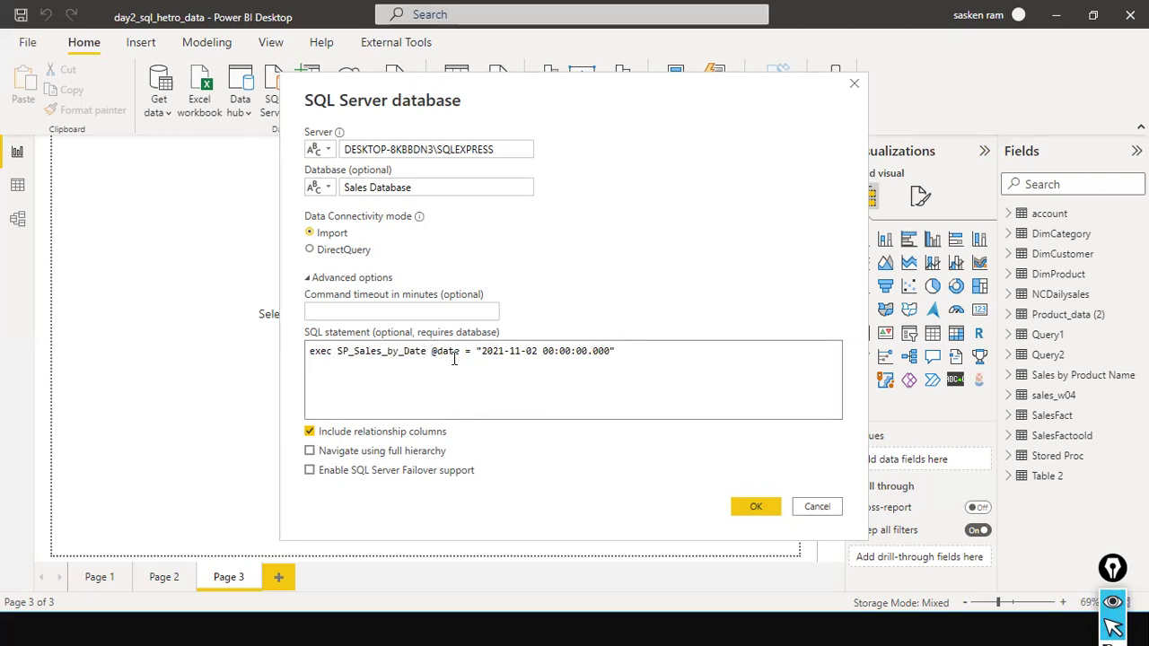
{"action": "left_click_drag", "start_coordinate": [482, 352], "coordinate": [629, 375]}
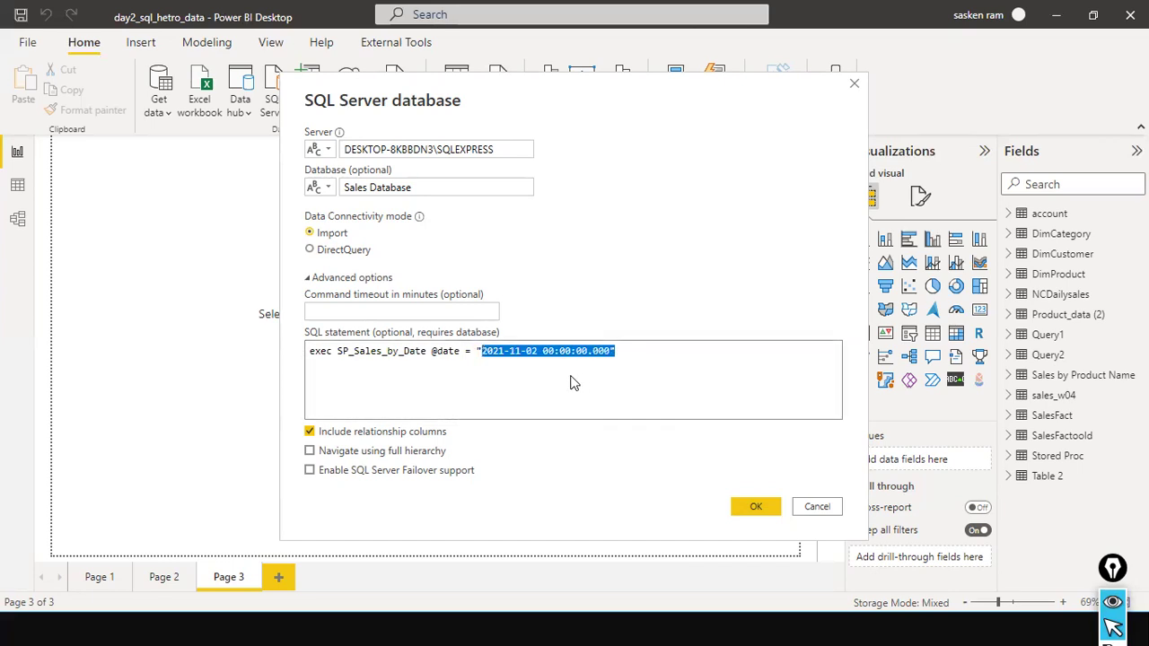
Step: Check the database, procedure name and date value once more, and submit the SQL Server connection to preview the results
{"action": "left_click_drag", "start_coordinate": [400, 351], "coordinate": [354, 352]}
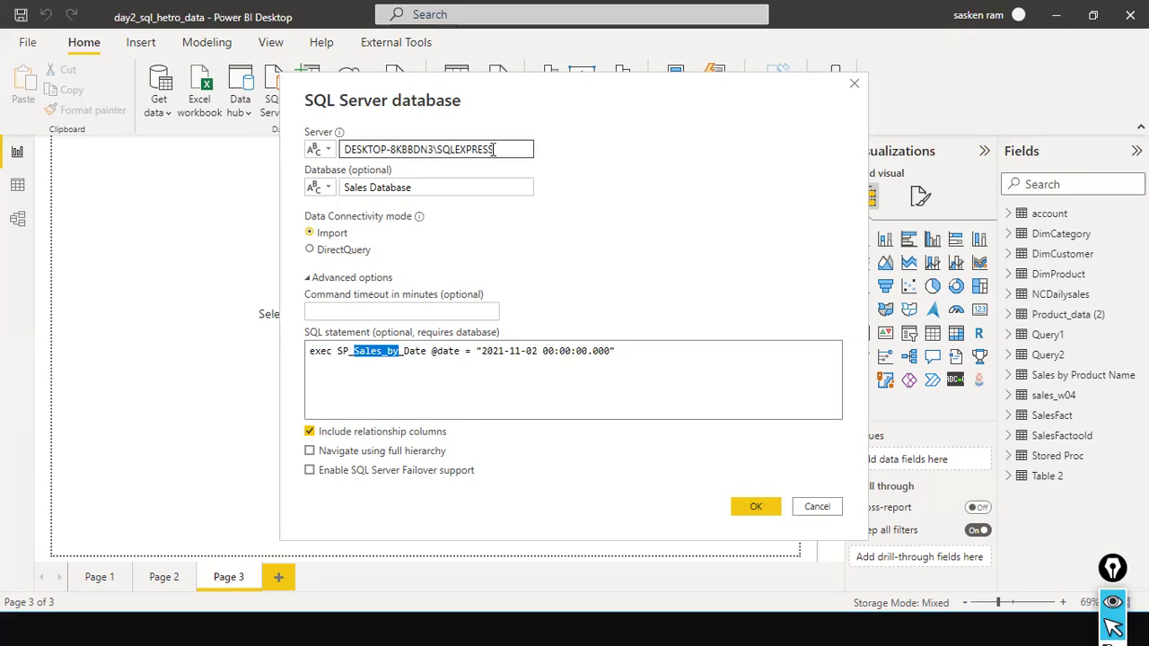
{"action": "left_click", "coordinate": [437, 186]}
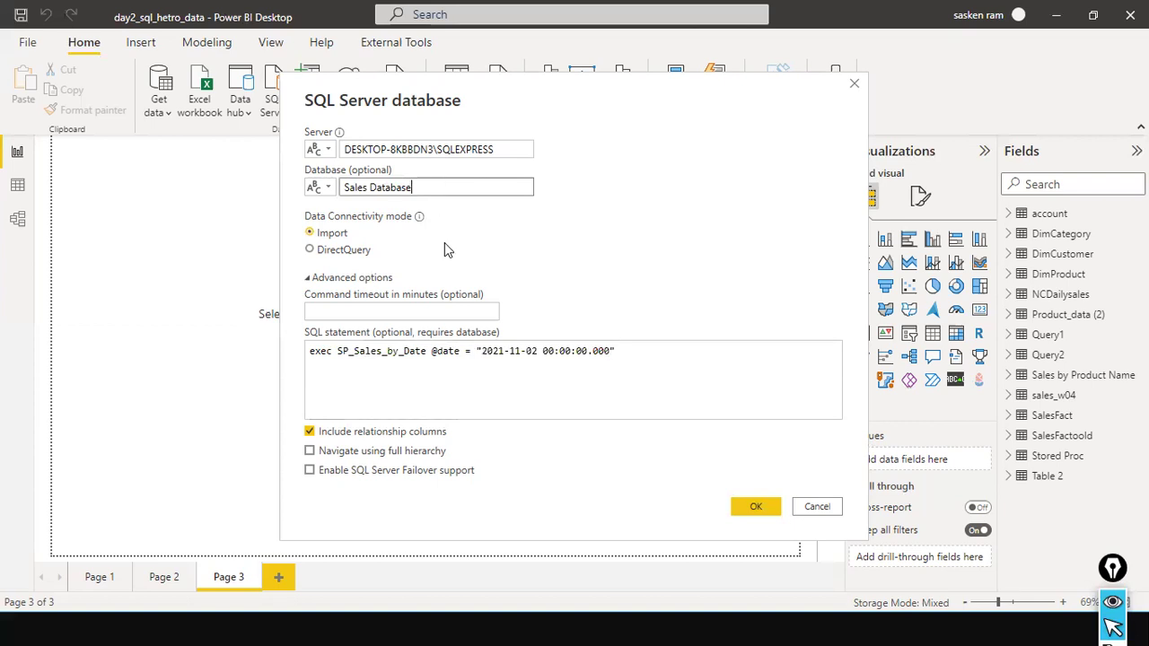
{"action": "left_click_drag", "start_coordinate": [631, 351], "coordinate": [481, 351]}
{"action": "left_click", "coordinate": [410, 351]}
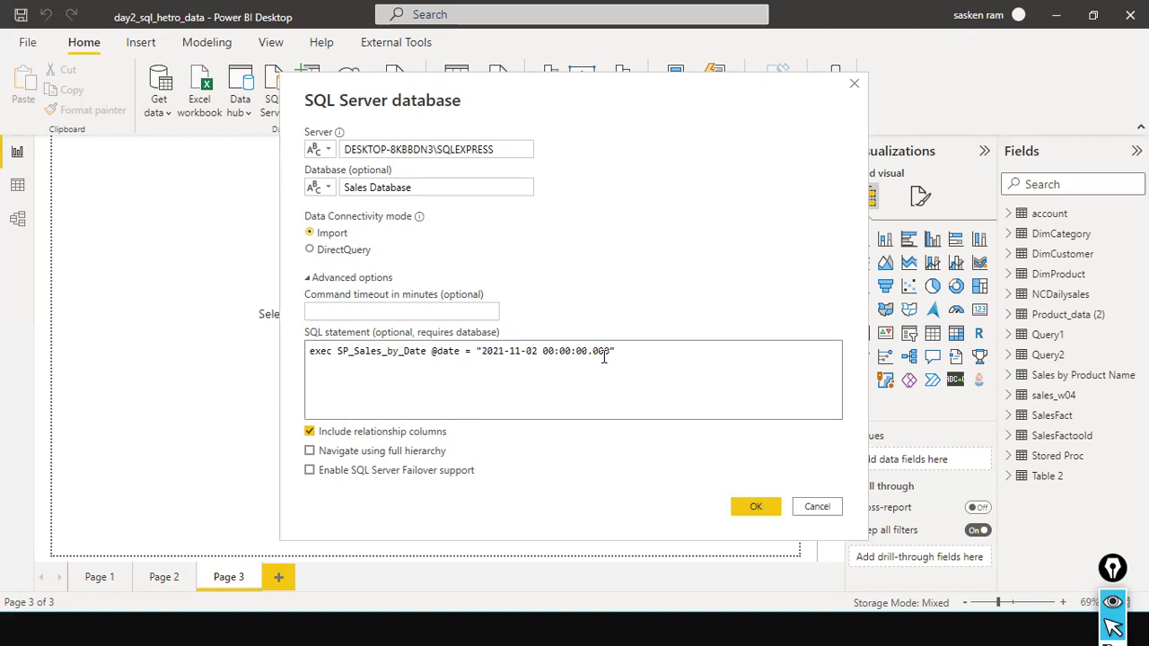
{"action": "left_click_drag", "start_coordinate": [609, 352], "coordinate": [493, 370]}
{"action": "left_click", "coordinate": [450, 351]}
{"action": "left_click", "coordinate": [743, 507]}
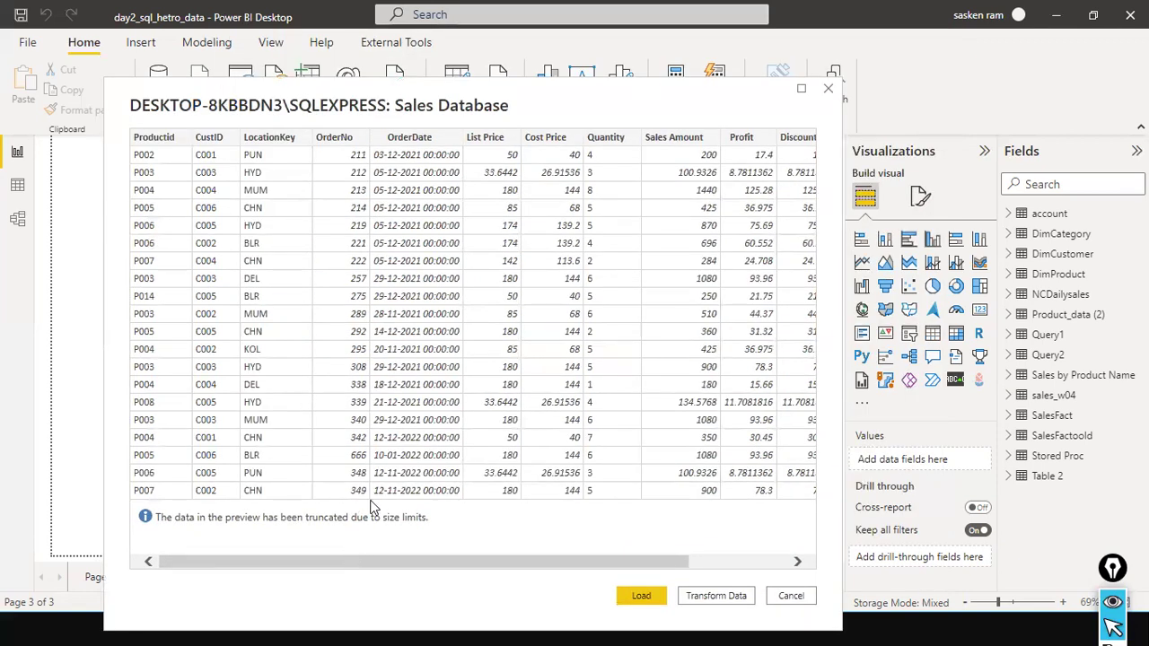
Step: Compare the preview with the procedure's query results in SQL Server Management Studio, and load the data into Power BI
{"action": "key", "text": "alt+Tab"}
{"action": "key", "text": "alt+Tab"}
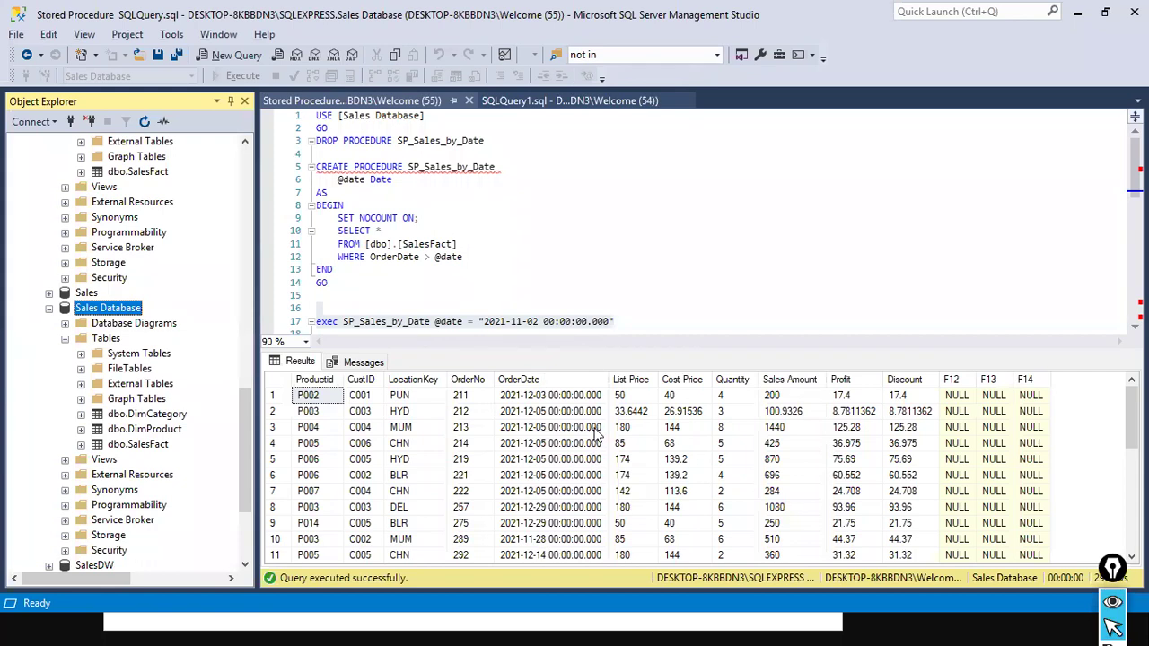
{"action": "mouse_move", "coordinate": [649, 219]}
{"action": "left_mouse_down"}
{"action": "mouse_move", "coordinate": [588, 359]}
{"action": "mouse_move", "coordinate": [620, 384]}
{"action": "mouse_move", "coordinate": [419, 366]}
{"action": "mouse_move", "coordinate": [1019, 369]}
{"action": "mouse_move", "coordinate": [235, 349]}
{"action": "mouse_move", "coordinate": [440, 352]}
{"action": "left_mouse_up"}
{"action": "key", "text": "alt+Tab"}
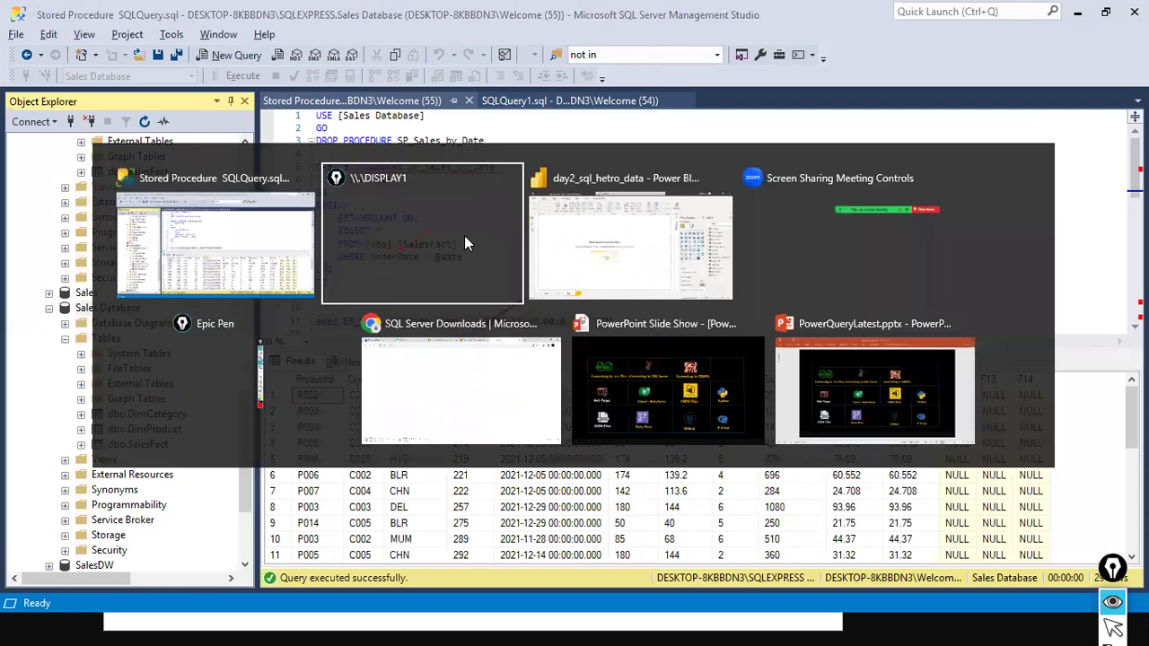
{"action": "key", "text": "ctrl+shift+7"}
{"action": "key", "text": "ctrl+shift+2"}
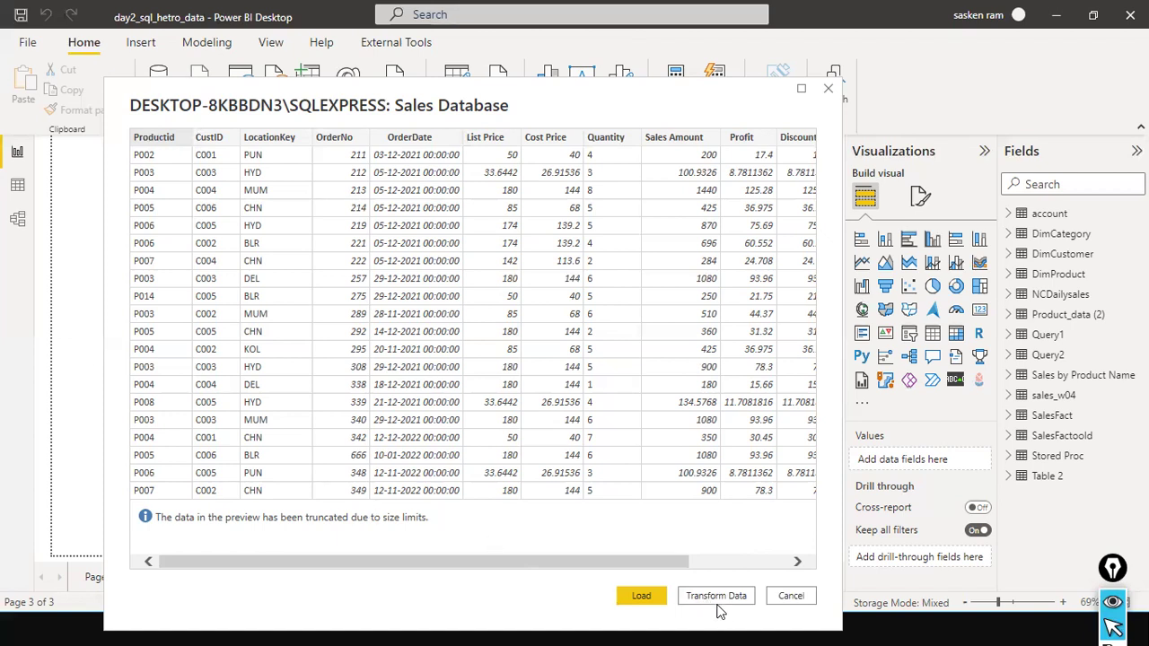
{"action": "left_click", "coordinate": [643, 598]}
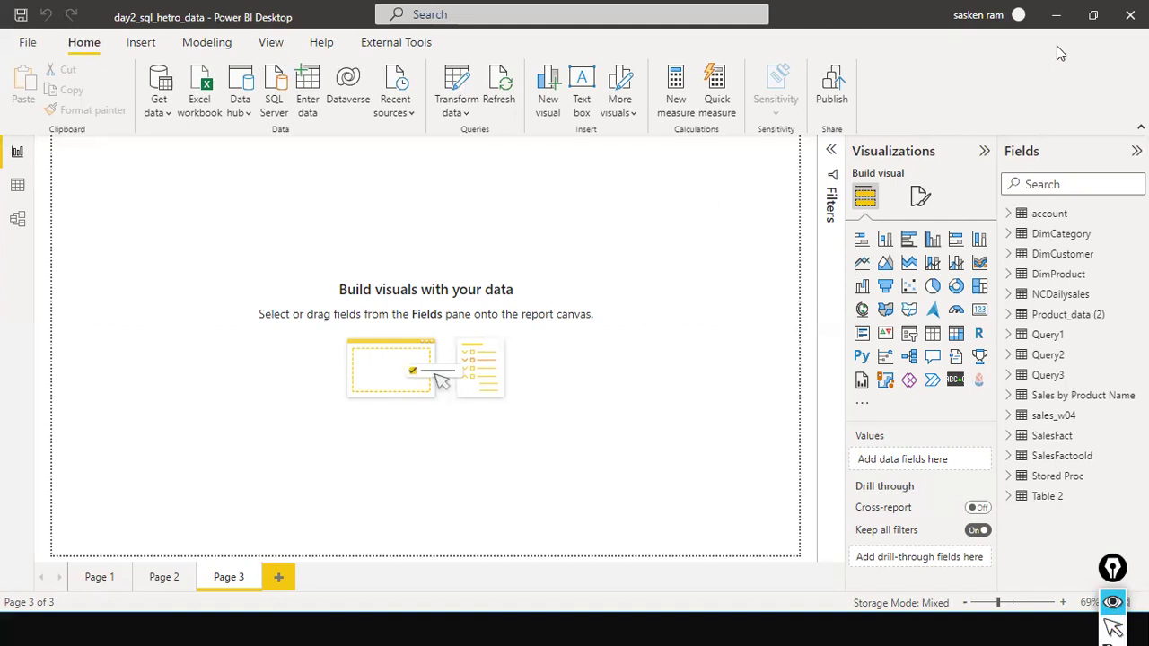
Step: Expand the newly loaded Query3 table and look through its fields
{"action": "left_click_drag", "start_coordinate": [1046, 51], "coordinate": [1047, 137]}
{"action": "left_click_drag", "start_coordinate": [947, 401], "coordinate": [1006, 378]}
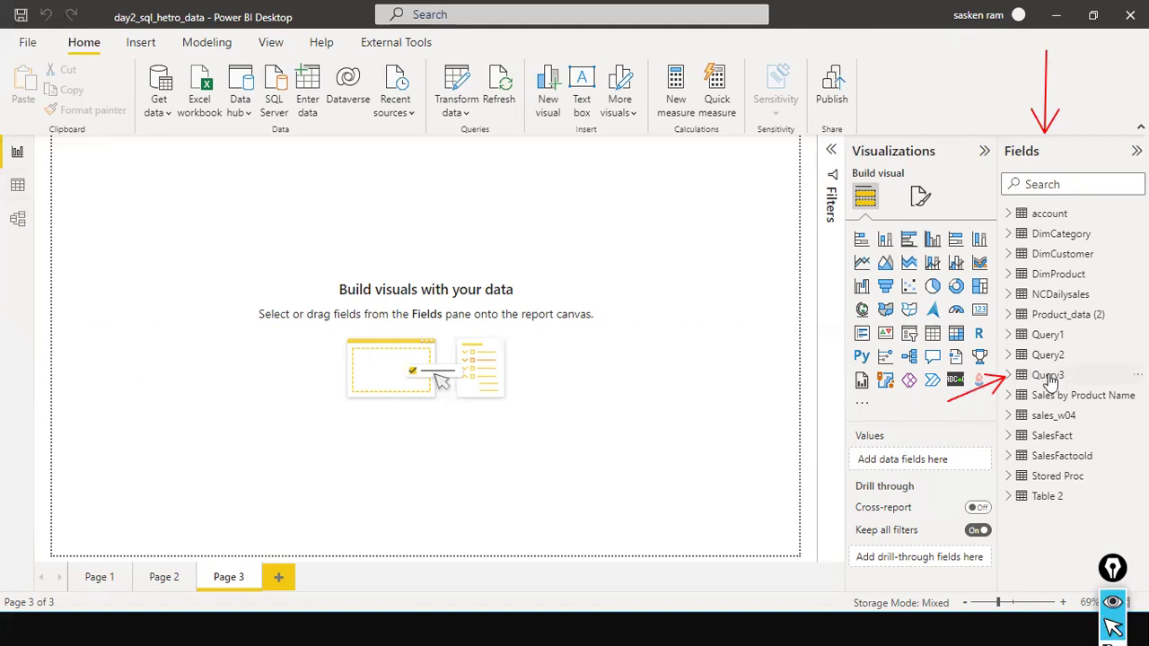
{"action": "mouse_move", "coordinate": [1059, 388]}
{"action": "left_click", "coordinate": [1024, 381]}
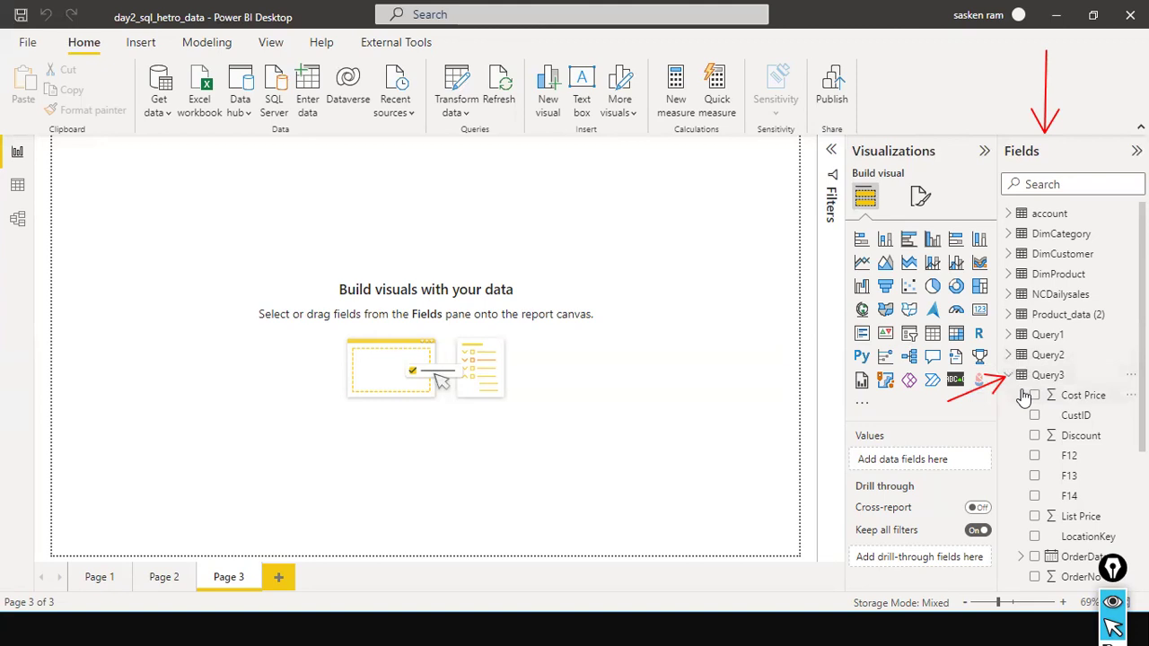
{"action": "scroll", "coordinate": [1023, 395], "scroll_direction": "down", "scroll_amount": 4}
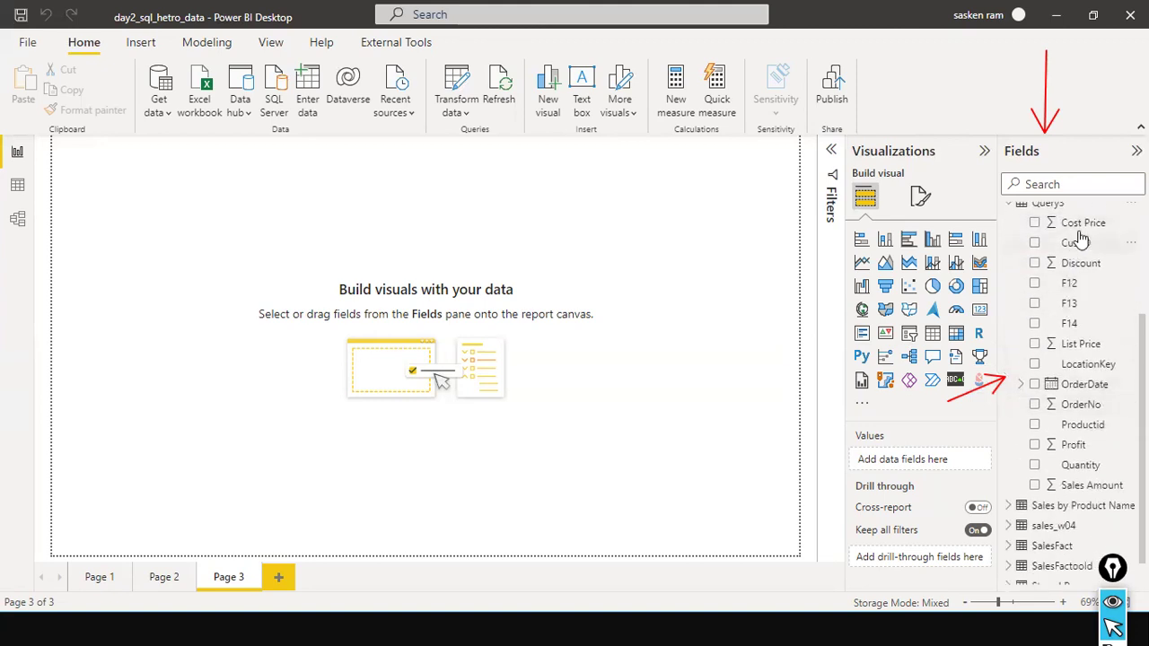
{"action": "scroll", "coordinate": [1077, 448], "scroll_direction": "up", "scroll_amount": 3}
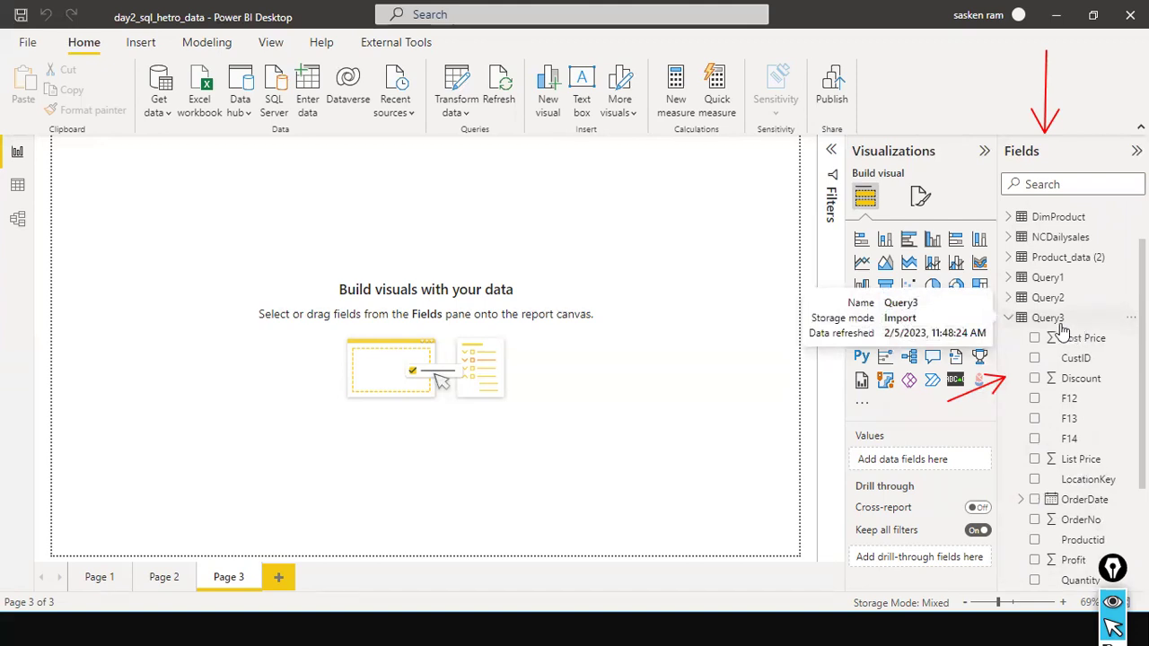
Step: Rename the Query3 table as Sales data 2020
{"action": "double_click", "coordinate": [1060, 323]}
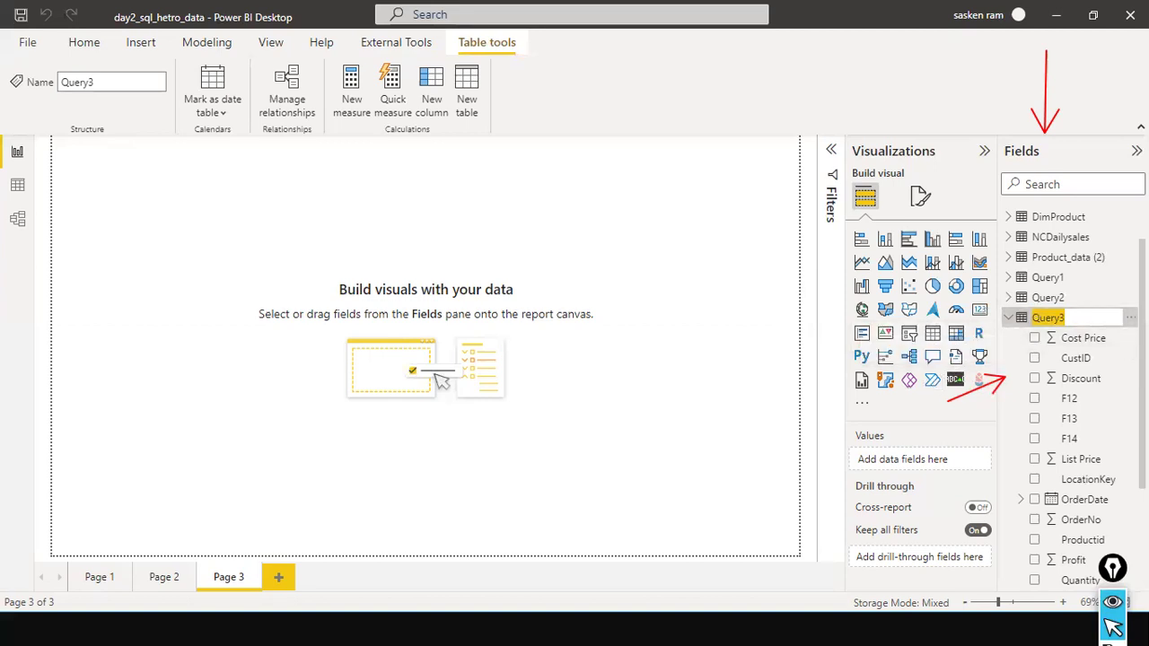
{"action": "type", "text": "Sales data"}
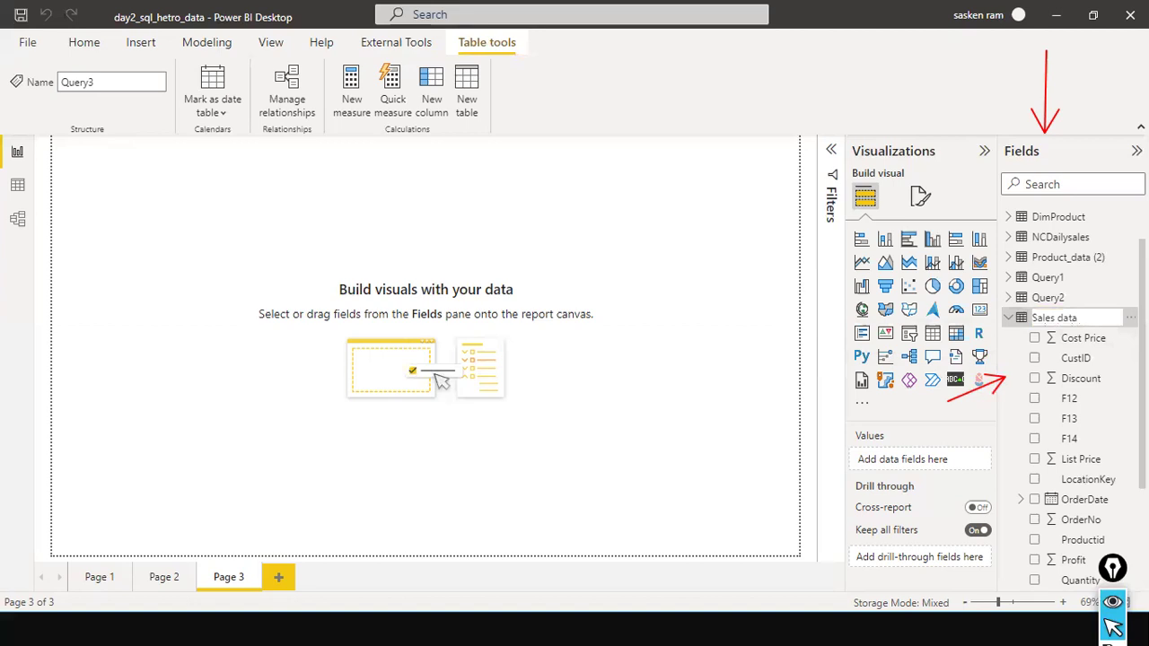
{"action": "type", "text": " 2020"}
{"action": "key", "text": "Return"}
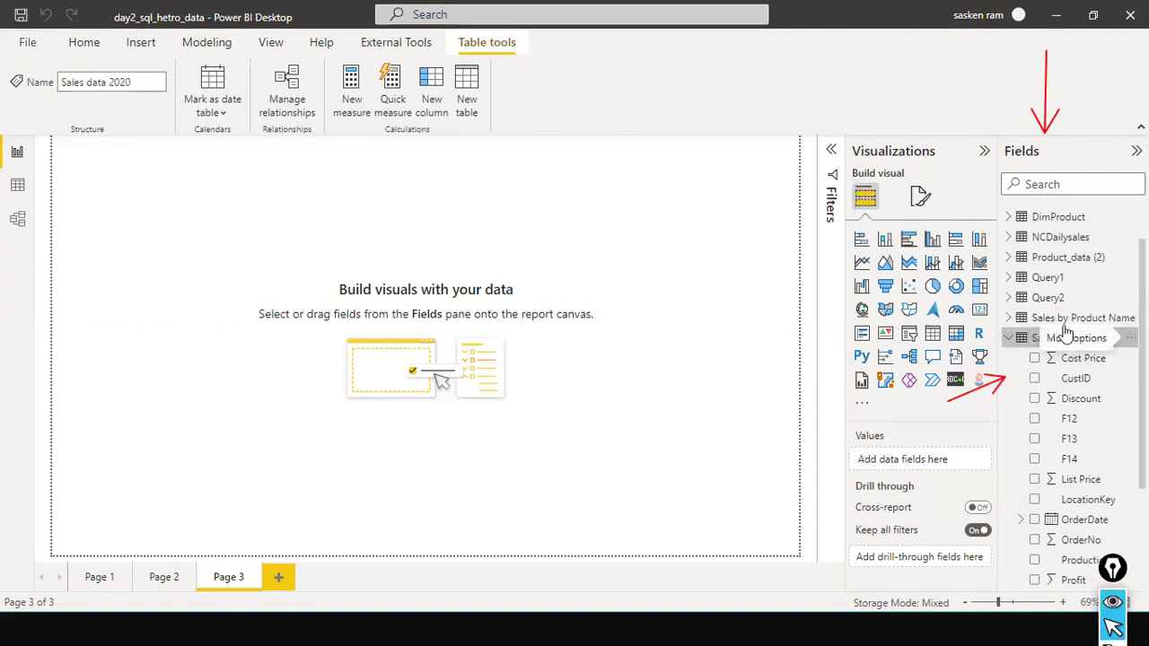
Step: Select the Sales data 2020 table and examine its list of fields
{"action": "left_click", "coordinate": [1054, 318]}
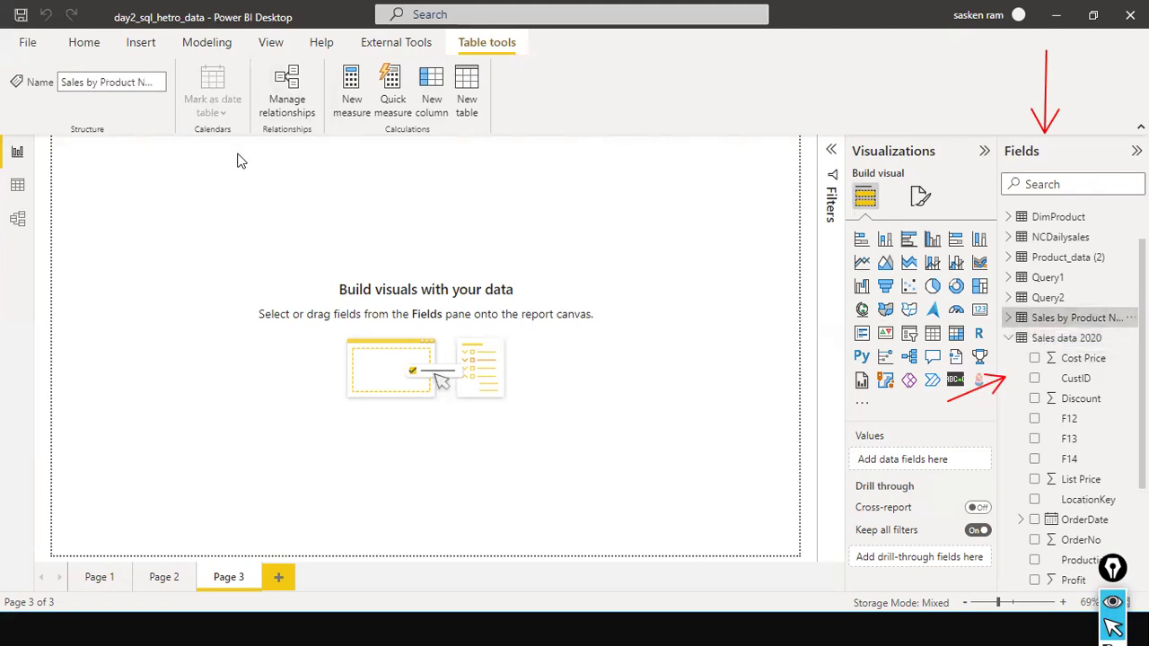
{"action": "left_click", "coordinate": [1087, 357]}
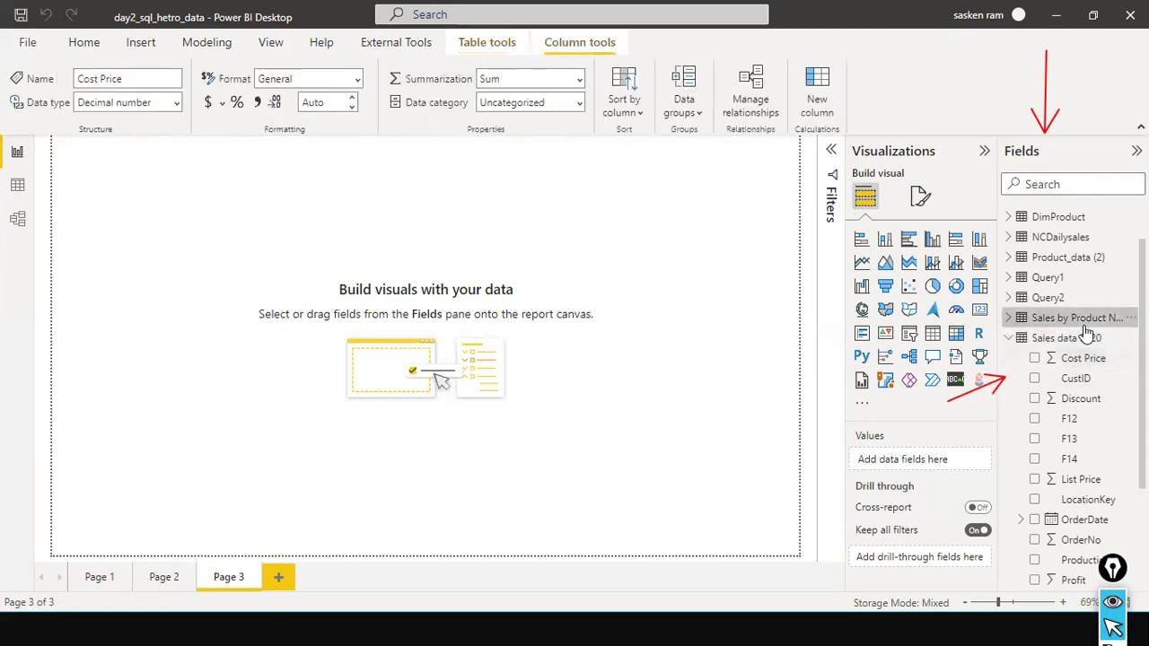
{"action": "left_click", "coordinate": [1084, 323]}
{"action": "left_click", "coordinate": [1073, 339]}
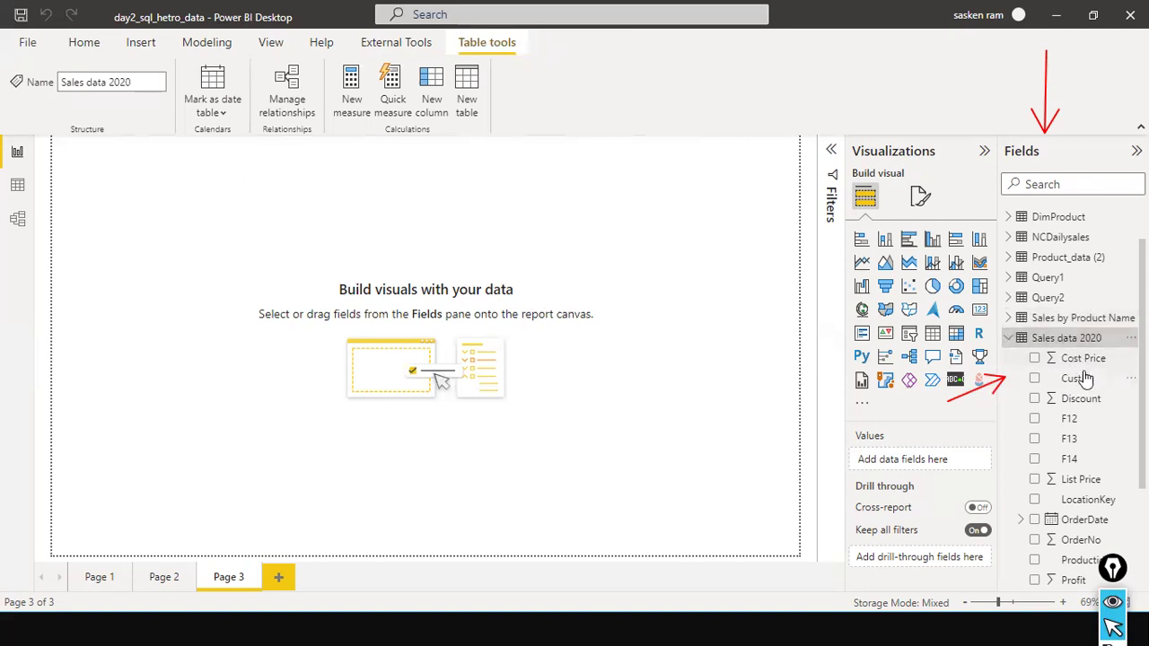
{"action": "scroll", "coordinate": [1099, 355], "scroll_direction": "down", "scroll_amount": 3}
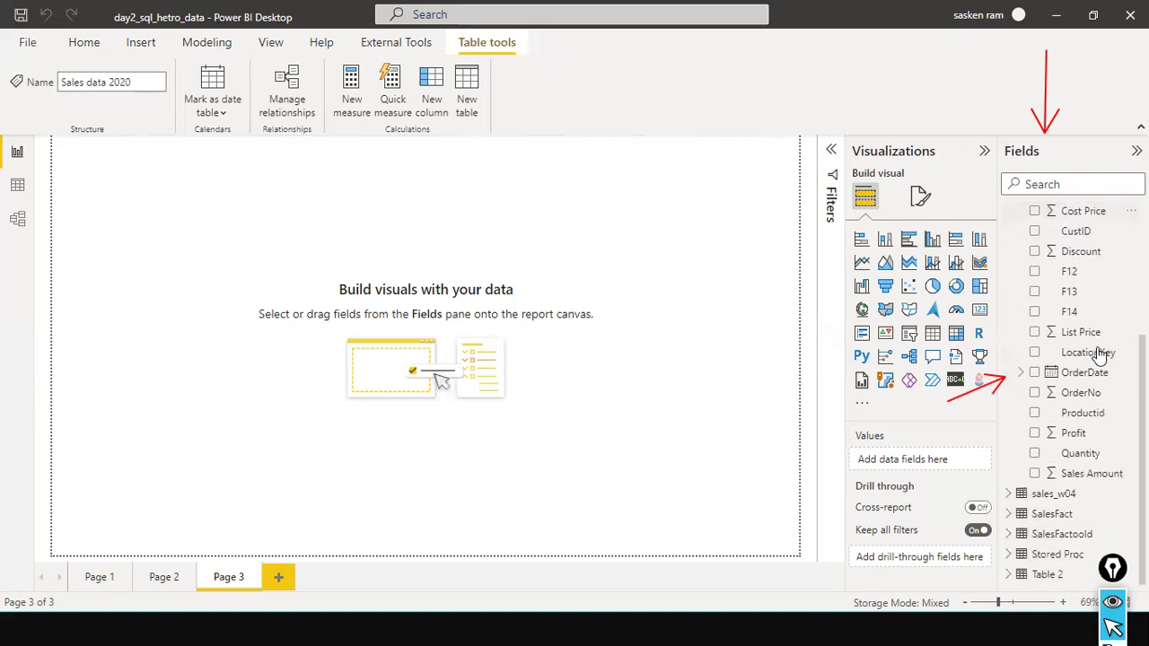
{"action": "scroll", "coordinate": [1099, 355], "scroll_direction": "up", "scroll_amount": 1}
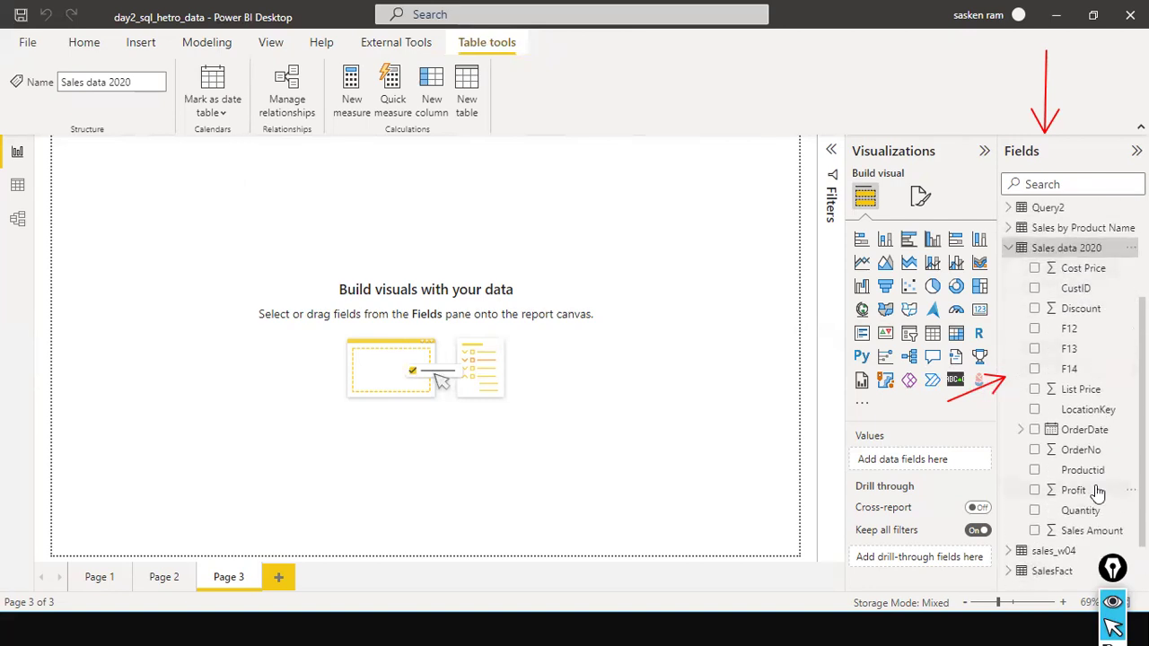
Step: Display the rows of the Sales data 2020 table in Data view and look through them
{"action": "left_click", "coordinate": [24, 191]}
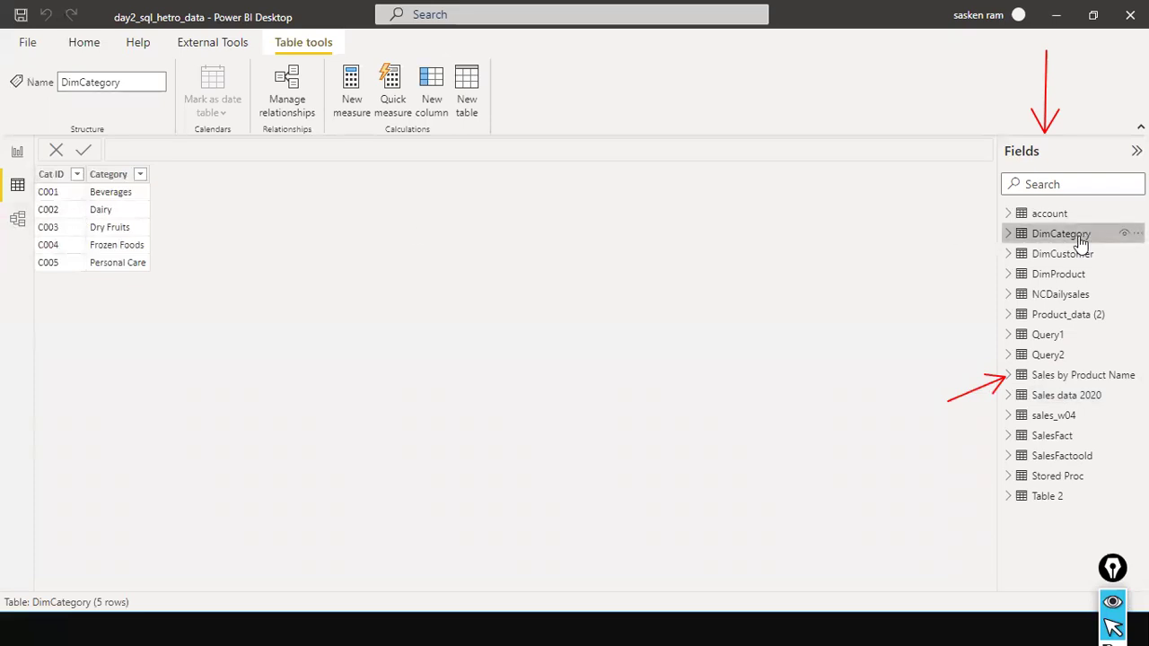
{"action": "left_click", "coordinate": [1067, 399]}
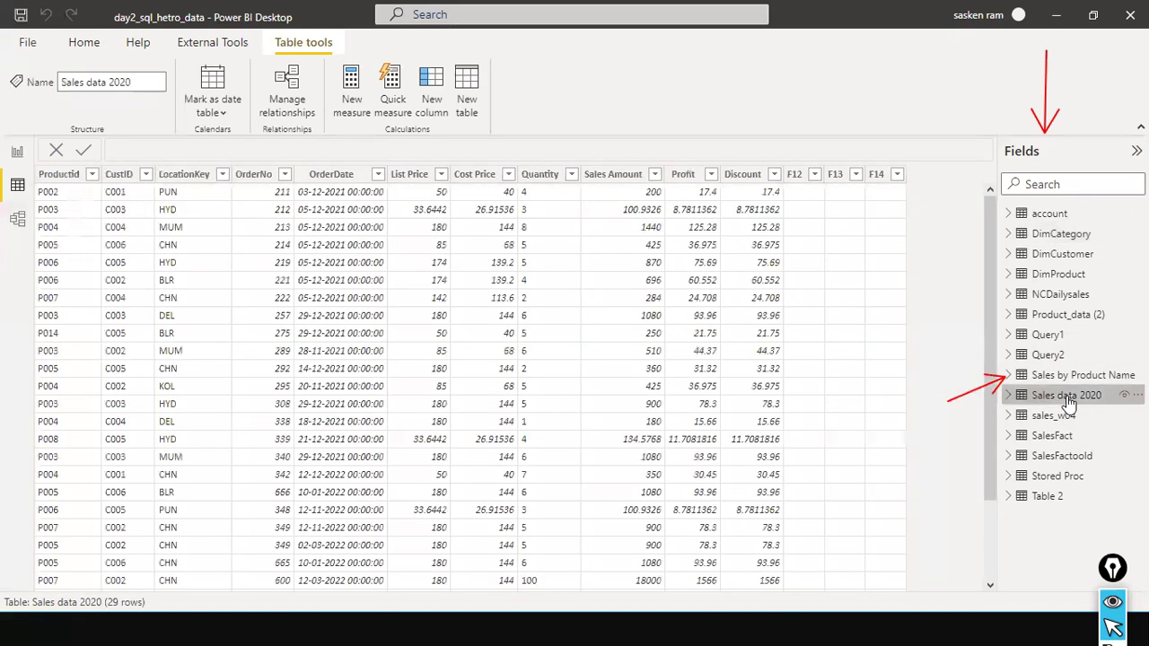
{"action": "mouse_move", "coordinate": [1066, 403]}
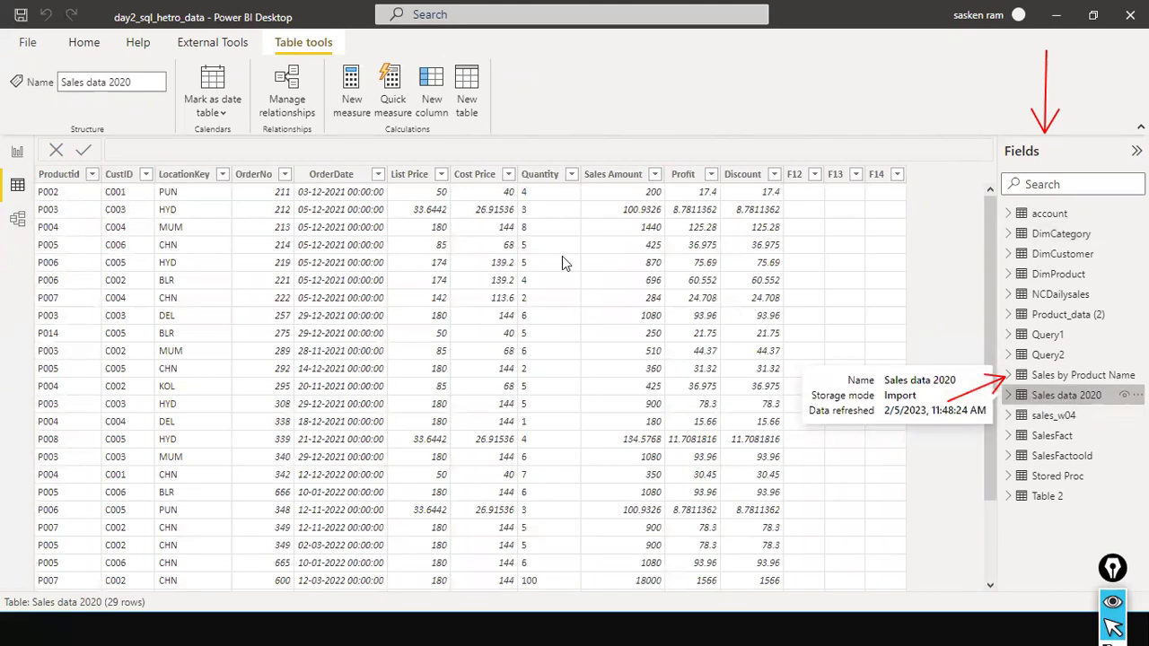
{"action": "scroll", "coordinate": [668, 233], "scroll_direction": "down", "scroll_amount": 2}
{"action": "scroll", "coordinate": [667, 231], "scroll_direction": "up", "scroll_amount": 2}
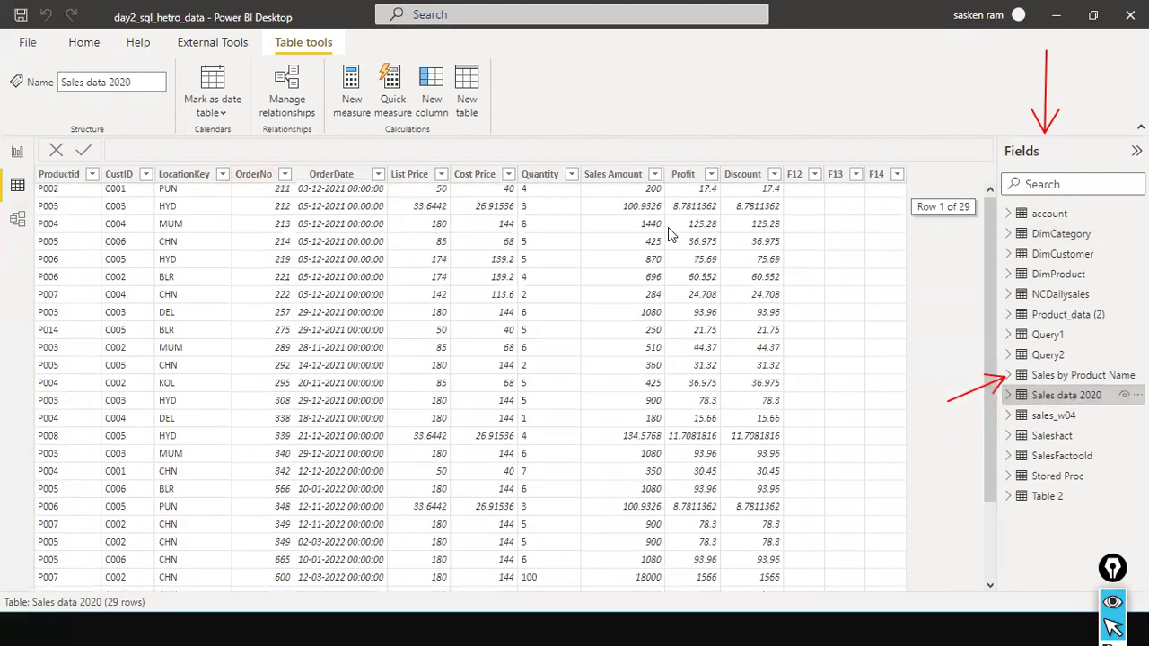
Step: Review the procedure's WHERE clause and exec statement in SQL Server Management Studio, and return to Power BI's Report view
{"action": "key", "text": "alt+Tab"}
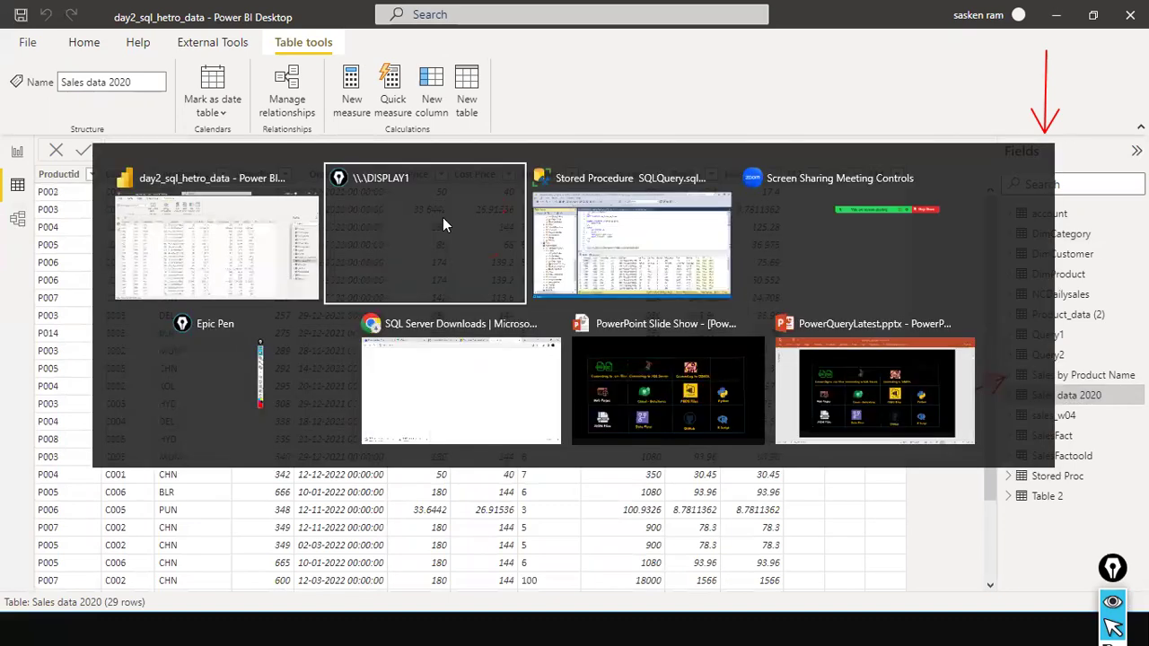
{"action": "key", "text": "alt+Tab"}
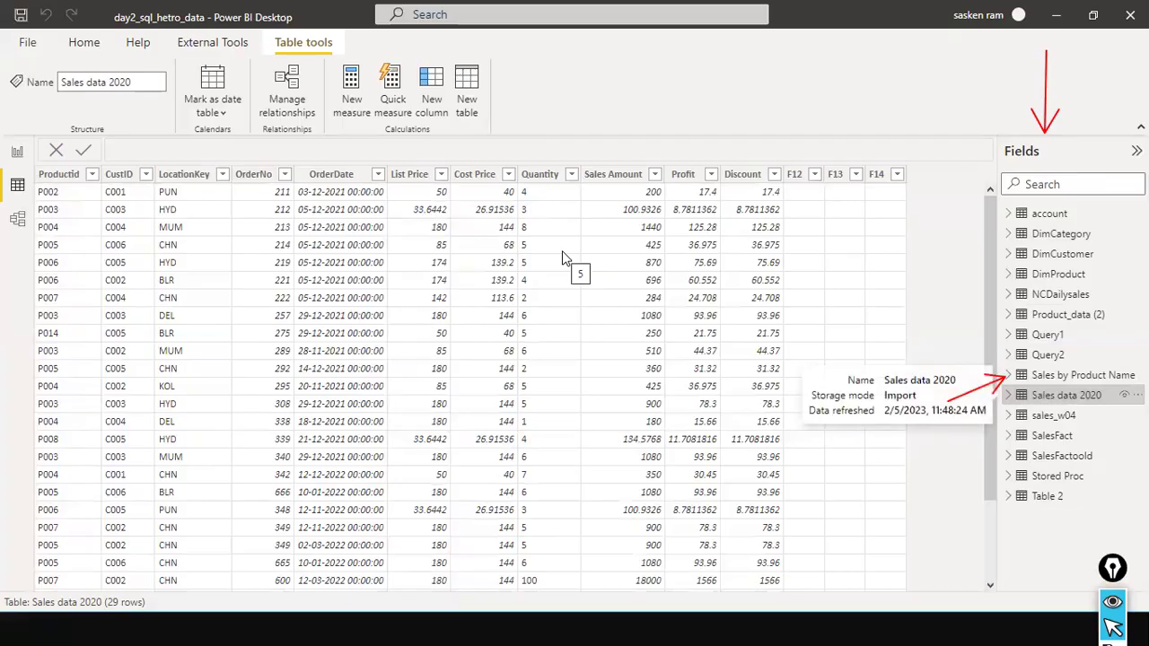
{"action": "key", "text": "alt+Tab"}
{"action": "left_click_drag", "start_coordinate": [638, 301], "coordinate": [467, 244]}
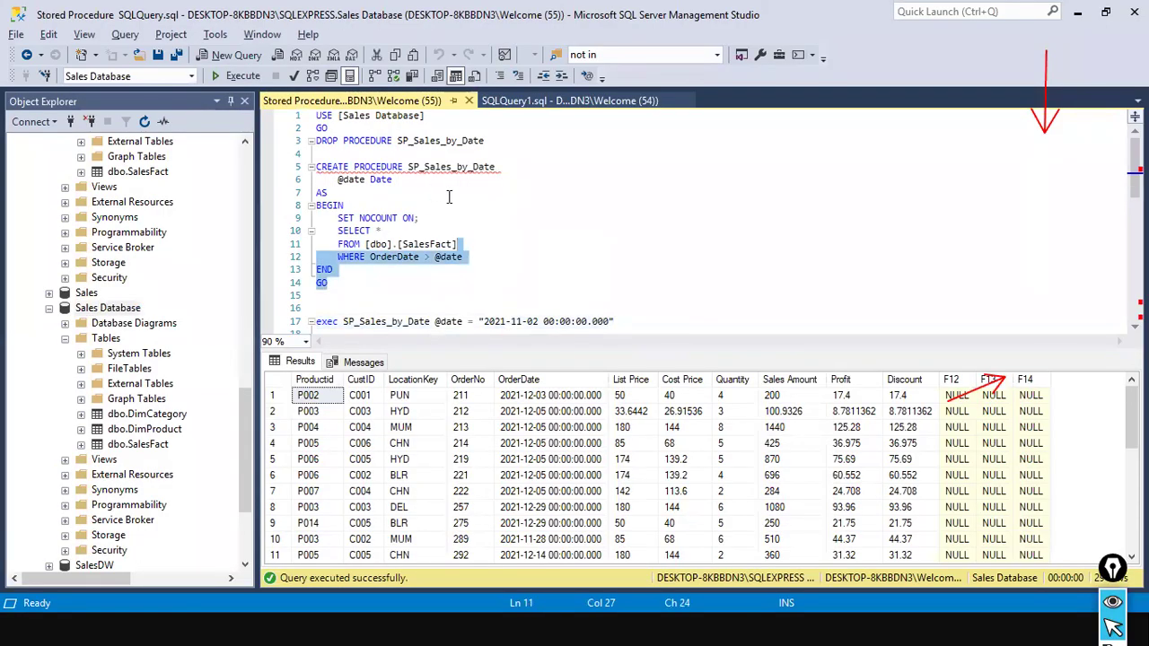
{"action": "left_click", "coordinate": [513, 233]}
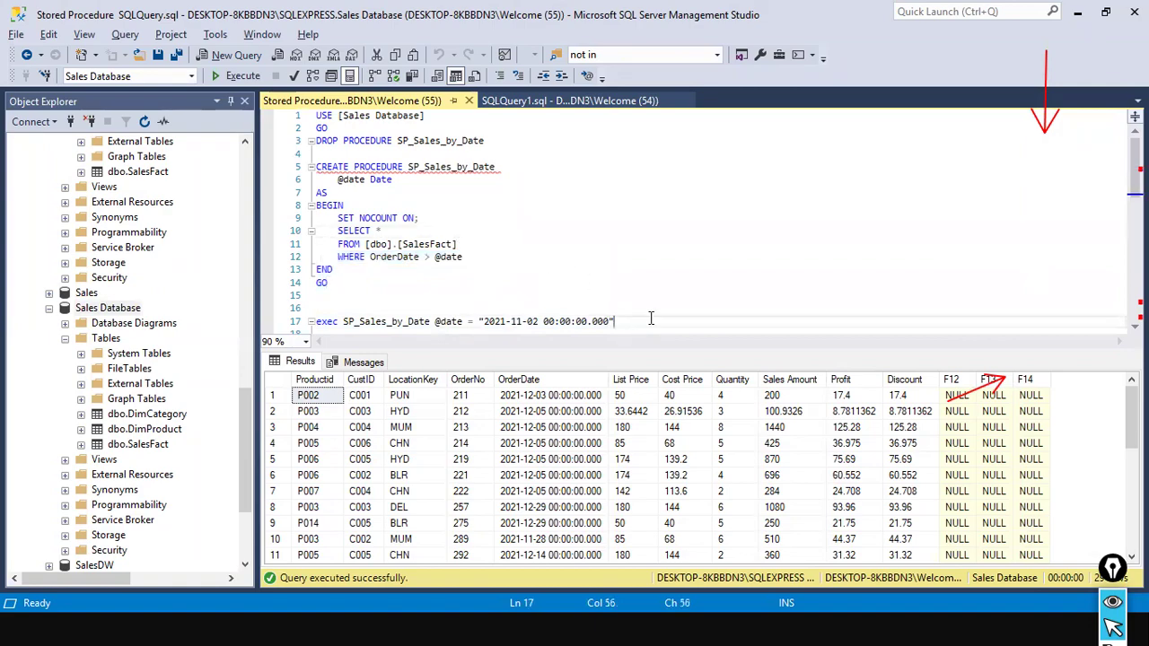
{"action": "key", "text": "alt+Tab"}
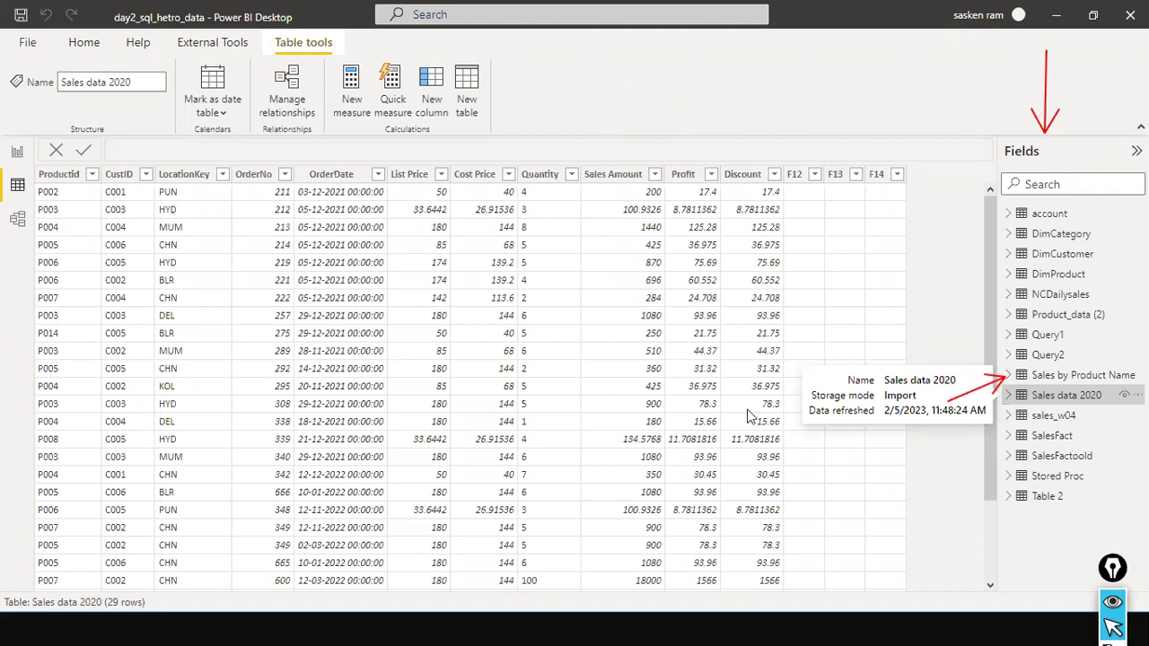
{"action": "left_click", "coordinate": [17, 151]}
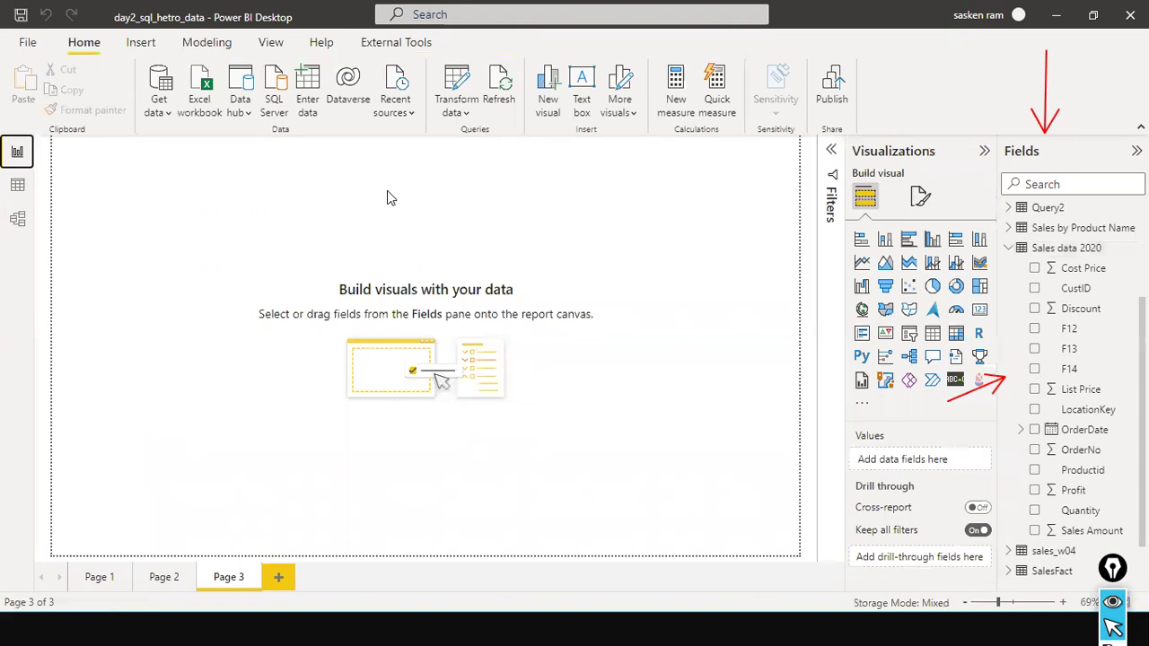
{"action": "left_click", "coordinate": [163, 108]}
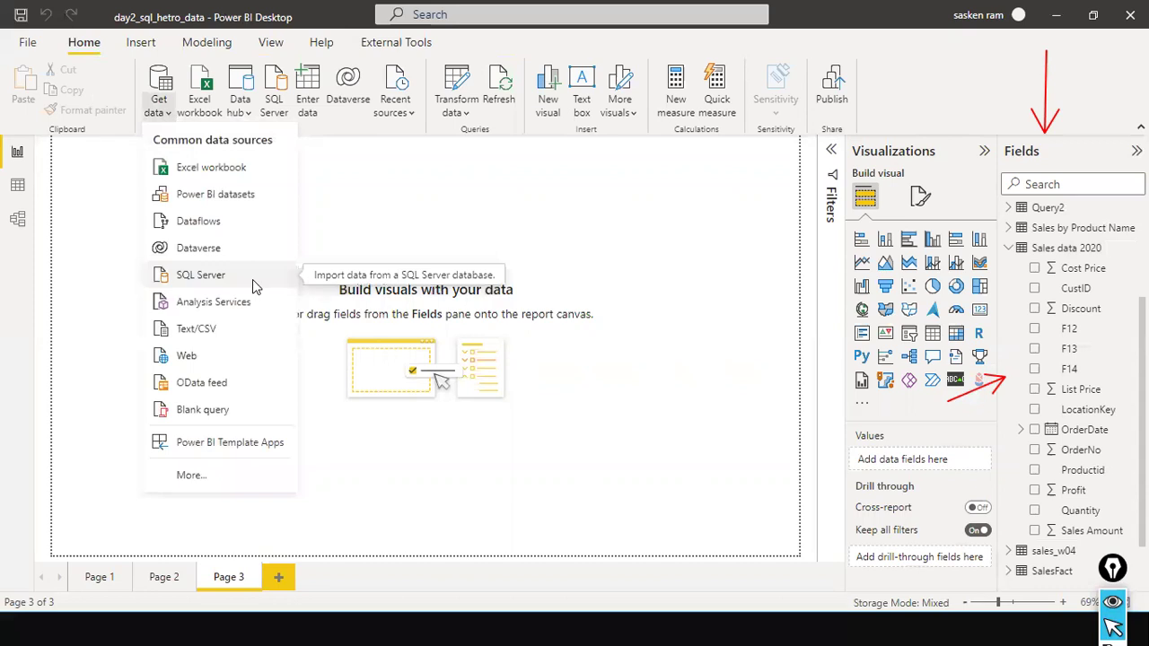
{"action": "left_click", "coordinate": [253, 279]}
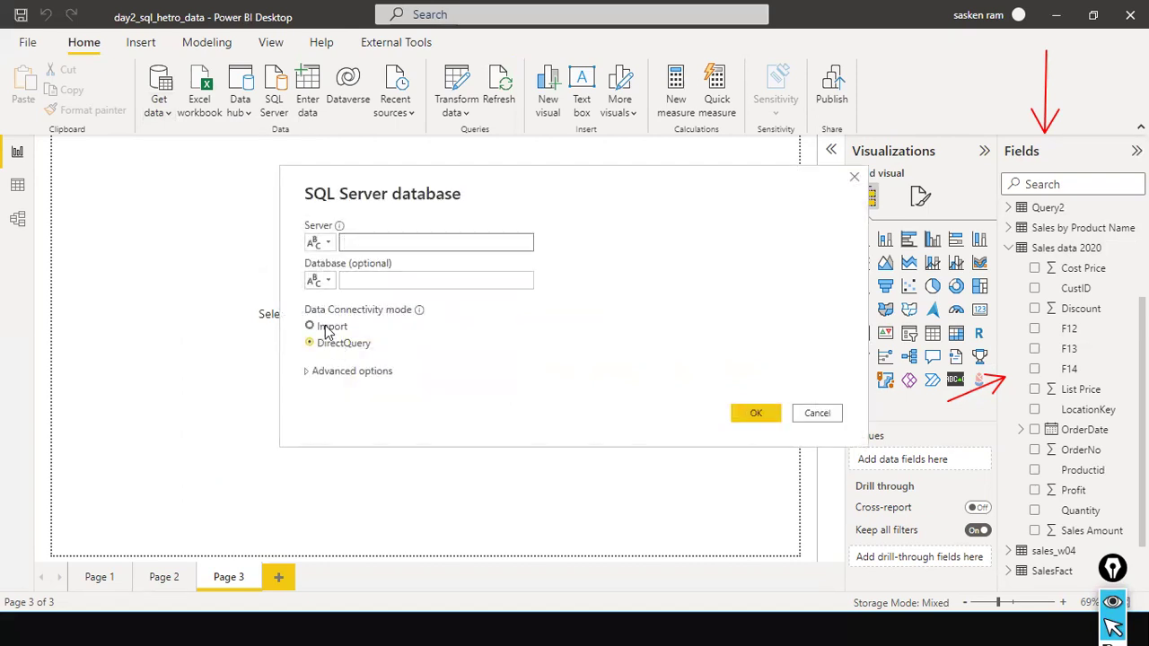
{"action": "left_click", "coordinate": [327, 370]}
{"action": "left_click", "coordinate": [341, 382]}
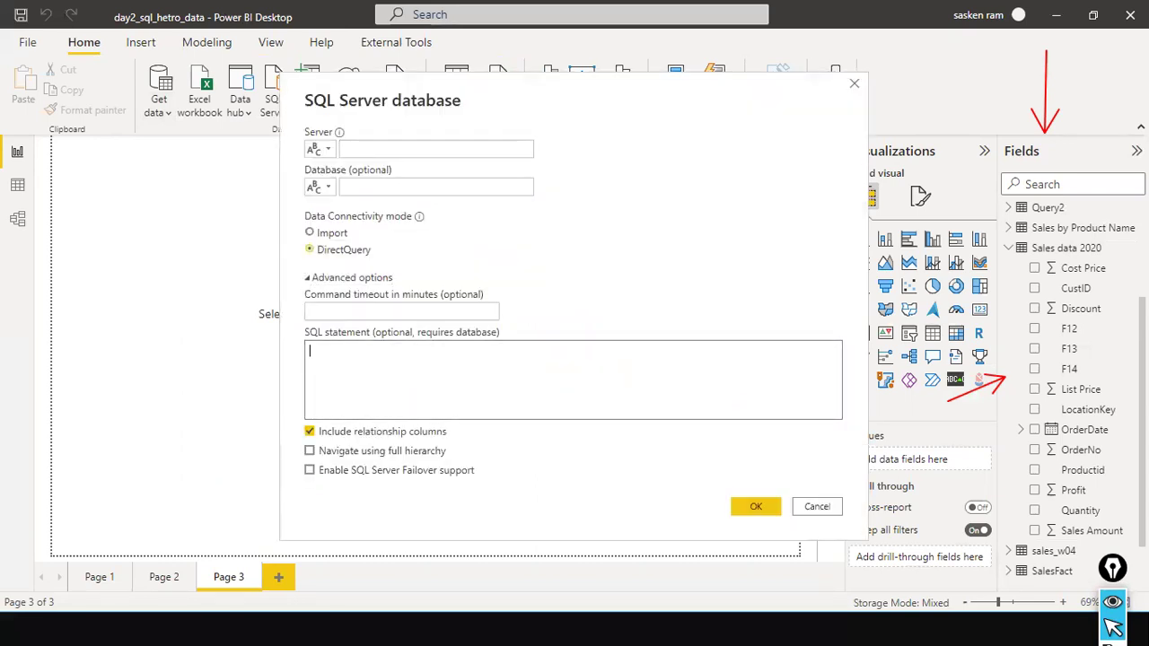
{"action": "left_click", "coordinate": [813, 519]}
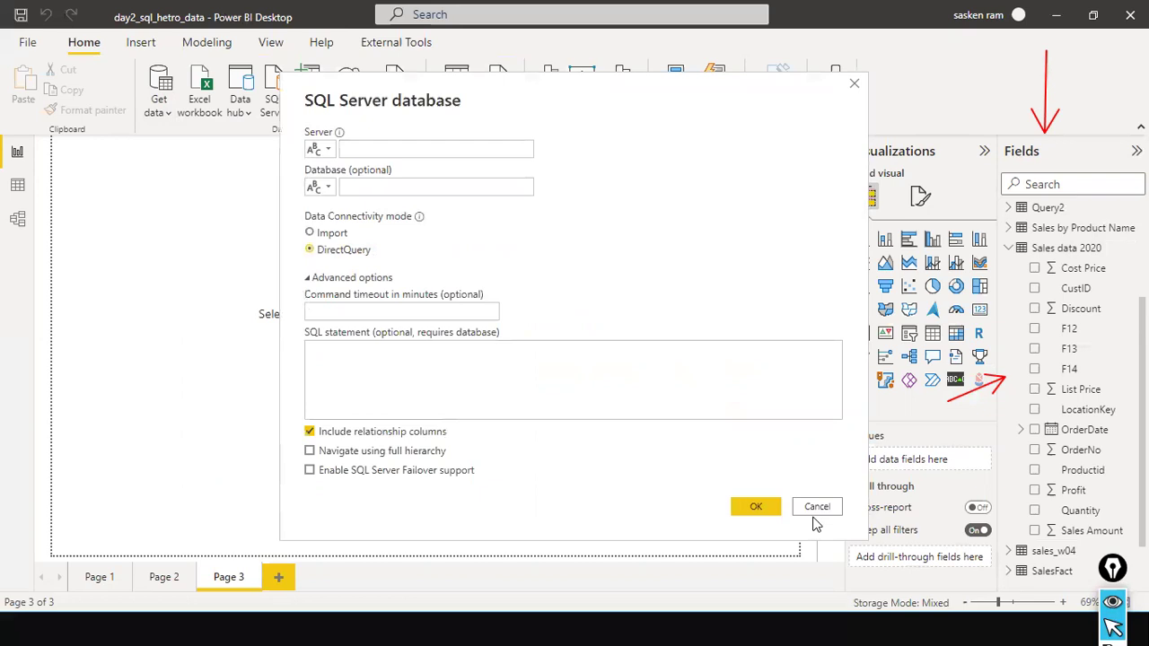
{"action": "left_click", "coordinate": [815, 507]}
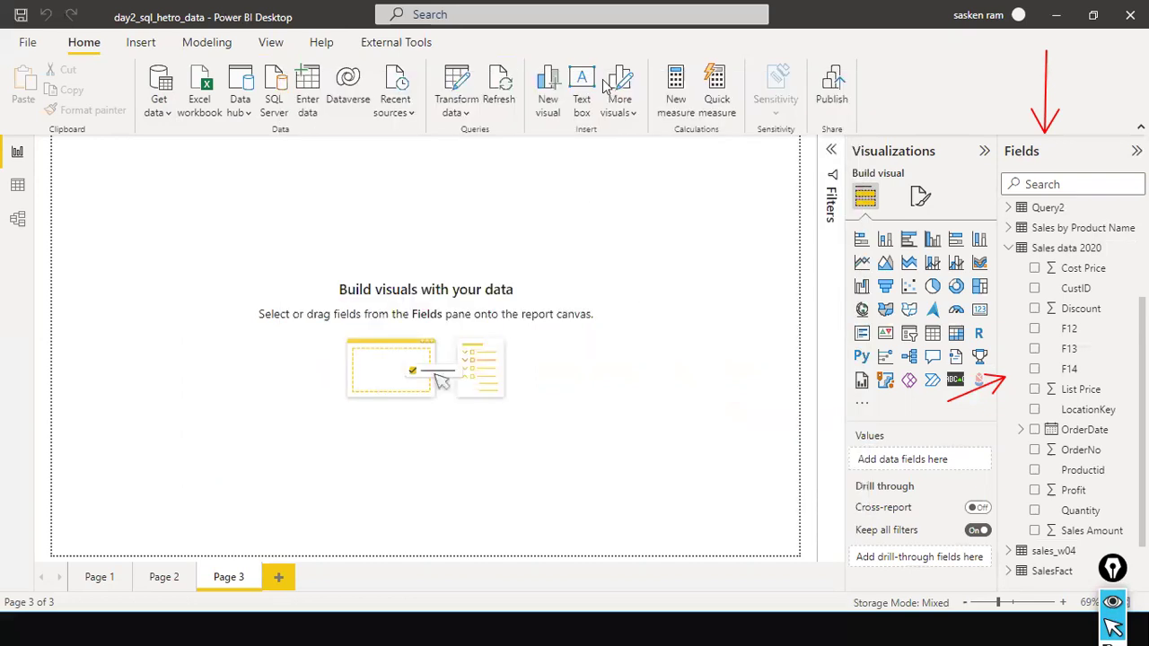